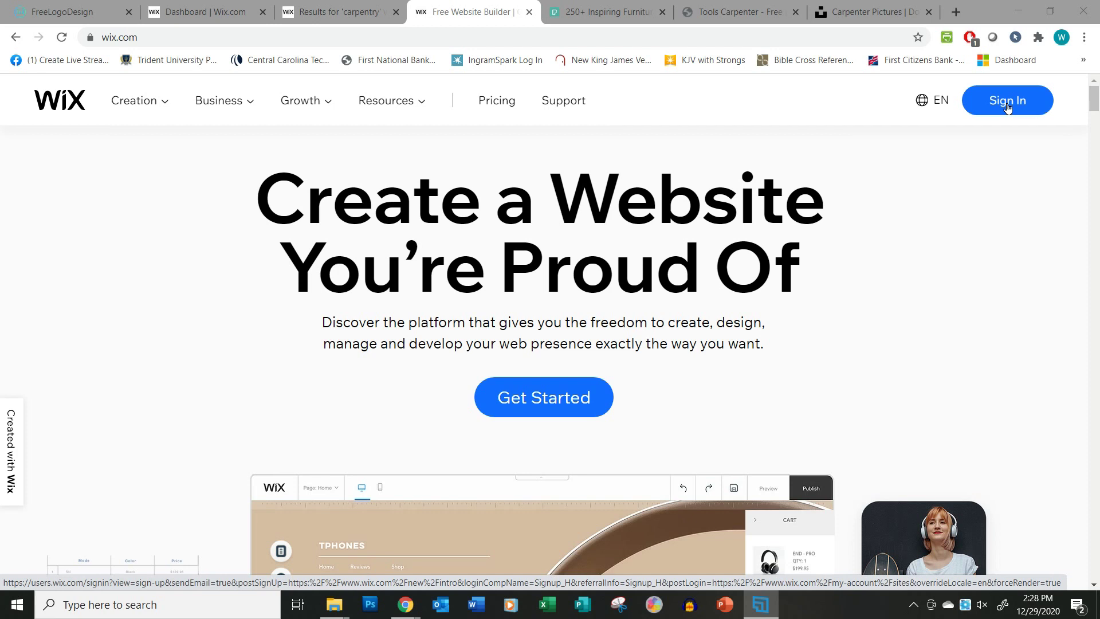
# Log in to the Wix account with the saved credentials and look through the existing sites
pyautogui.click(1007, 107)
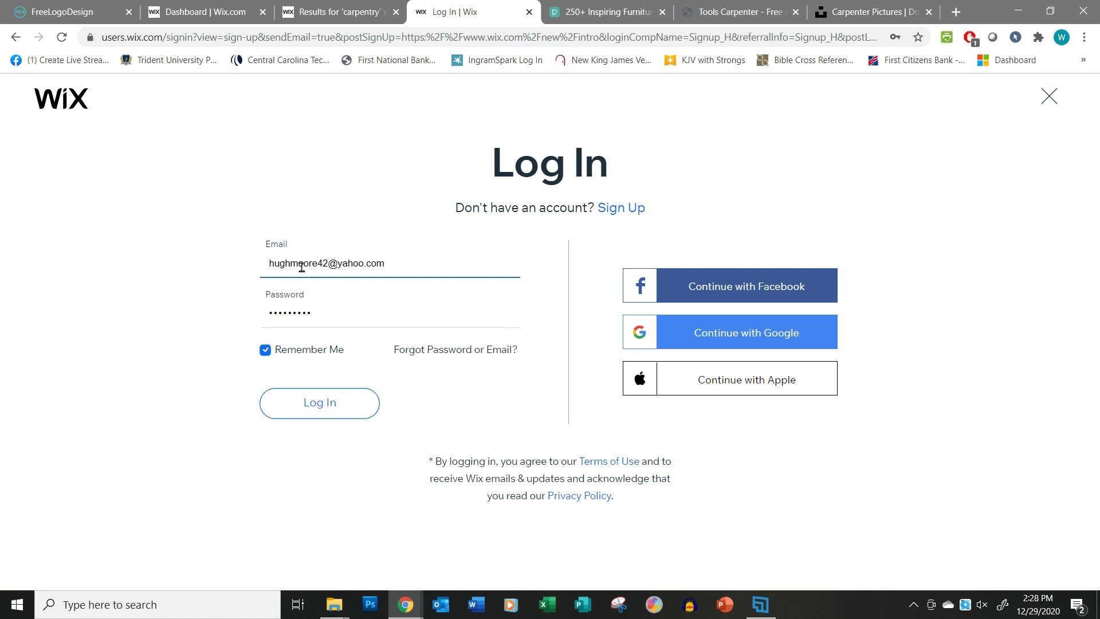
pyautogui.click(325, 408)
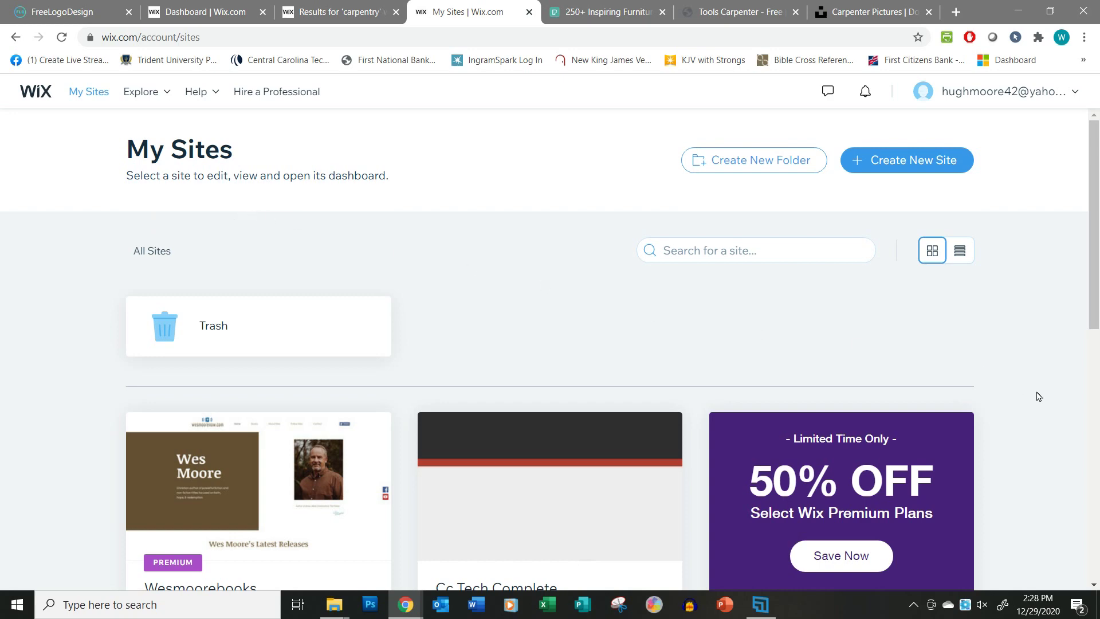
pyautogui.scroll(-8, 1064, 419)
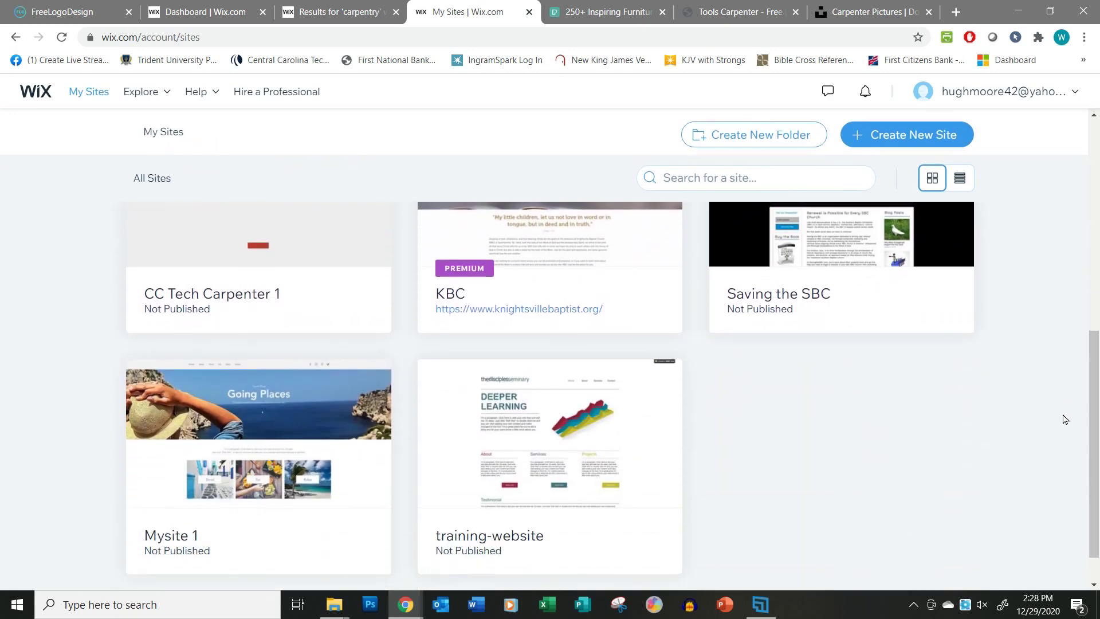
pyautogui.scroll(10, 1064, 419)
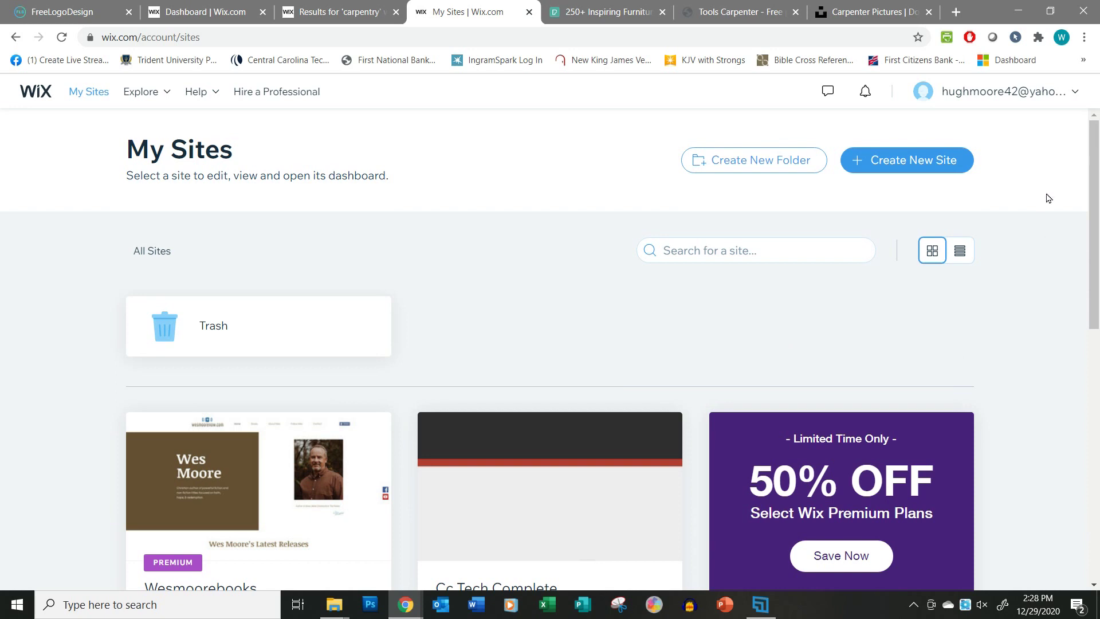
# Start a new site of the Business kind and choose to build it from a template with the Editor
pyautogui.click(824, 164)
pyautogui.click(912, 165)
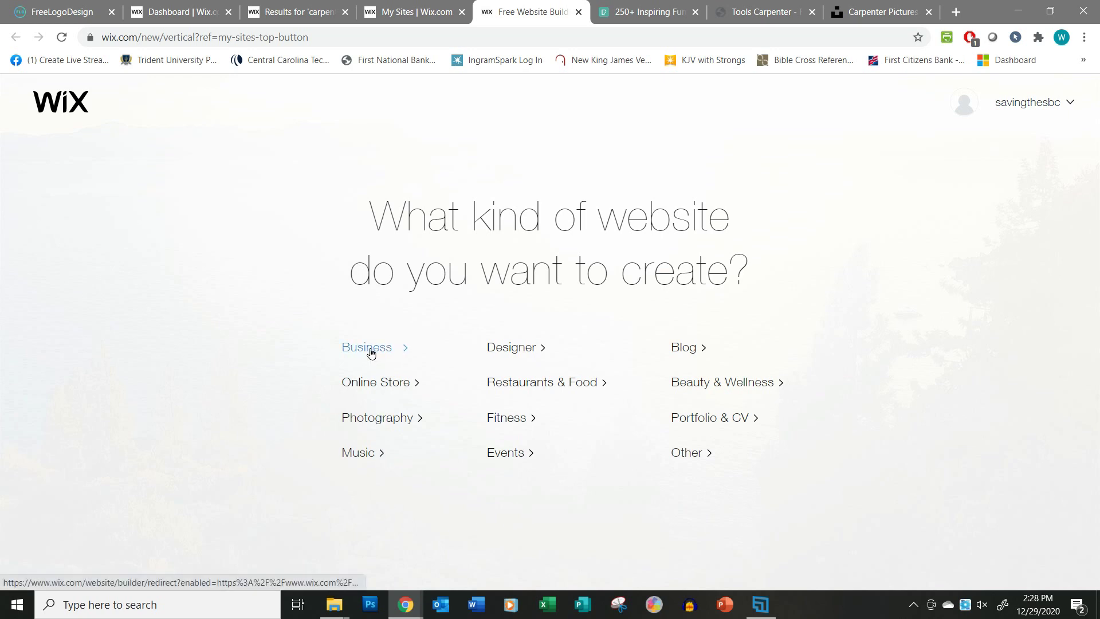
pyautogui.click(370, 352)
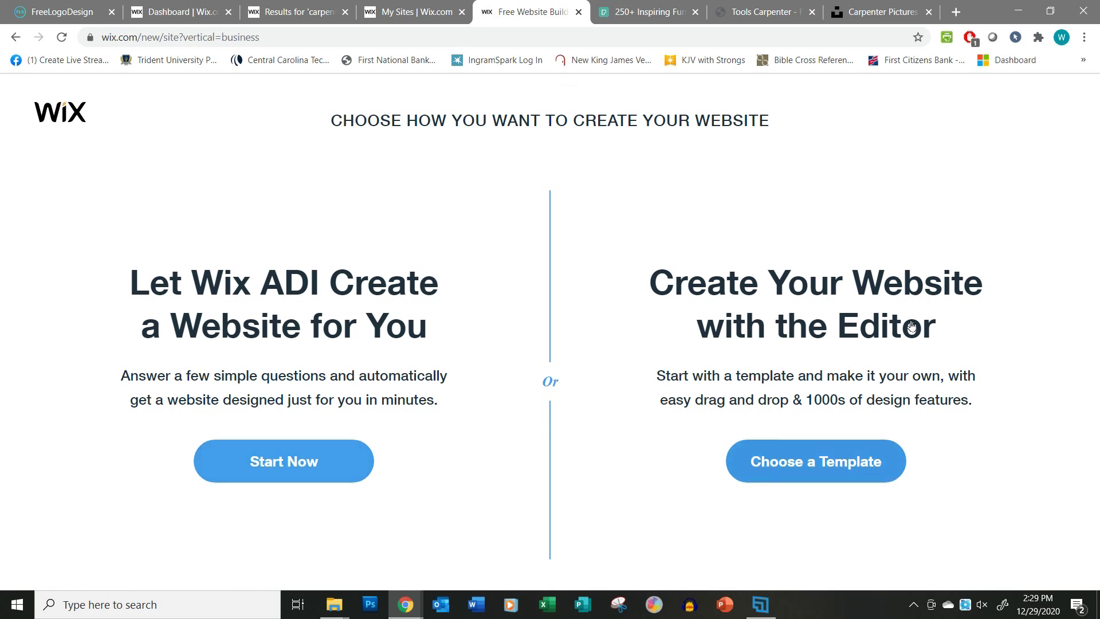
pyautogui.click(815, 467)
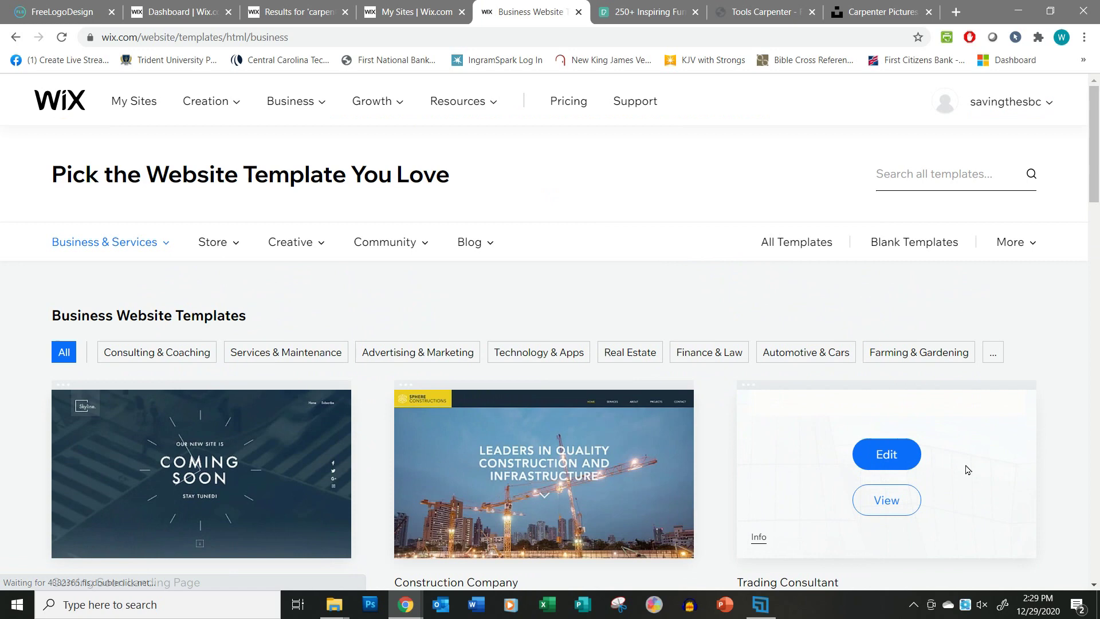
# Examine the business website templates and the Business & Services, Store, Creative and Blog template categories
pyautogui.scroll(-8, 437, 306)
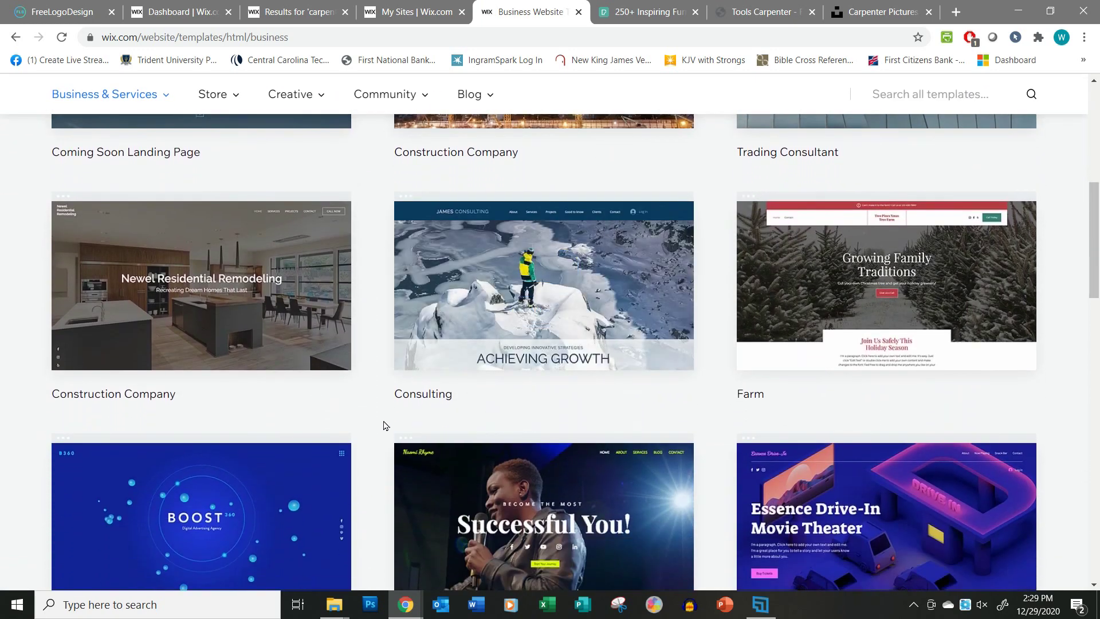
pyautogui.scroll(-5, 380, 425)
pyautogui.scroll(-5, 378, 427)
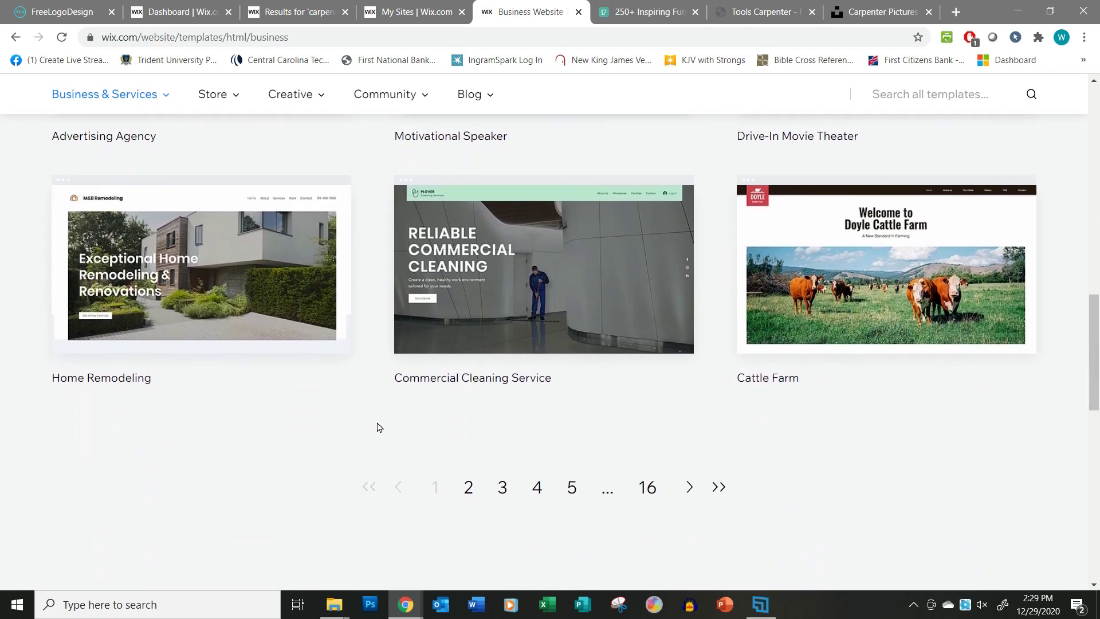
pyautogui.scroll(12, 378, 427)
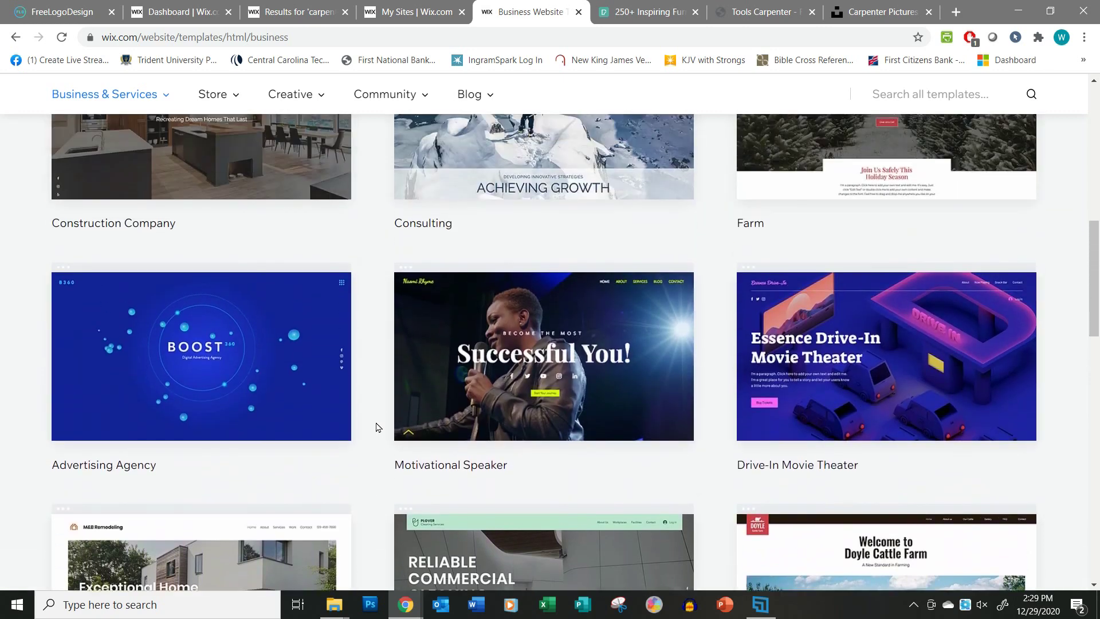
pyautogui.scroll(5, 377, 427)
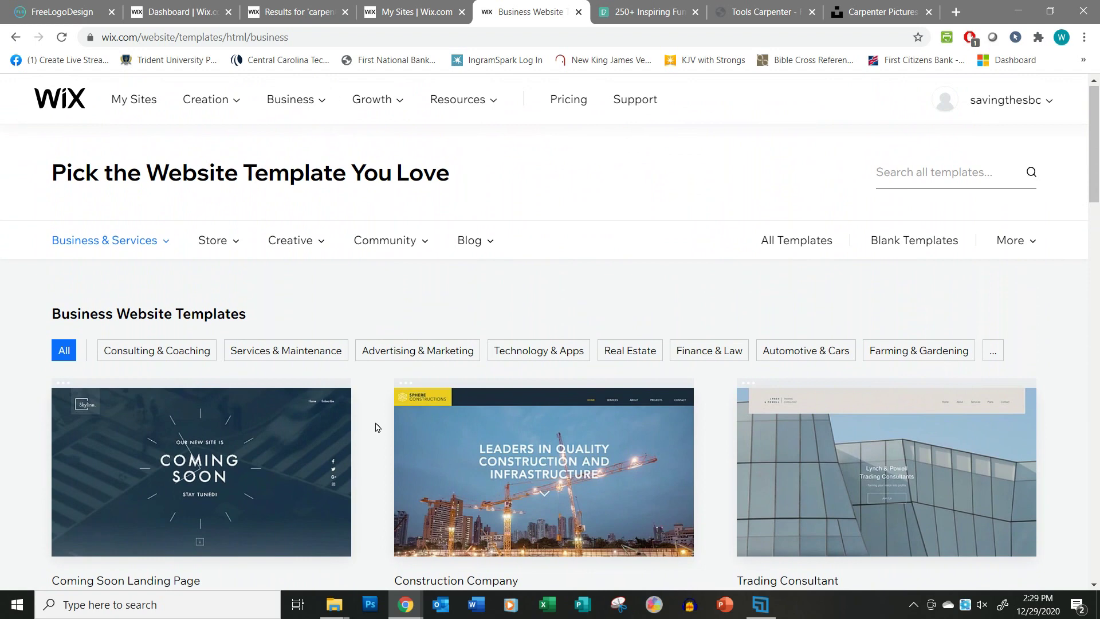
pyautogui.moveTo(165, 246)
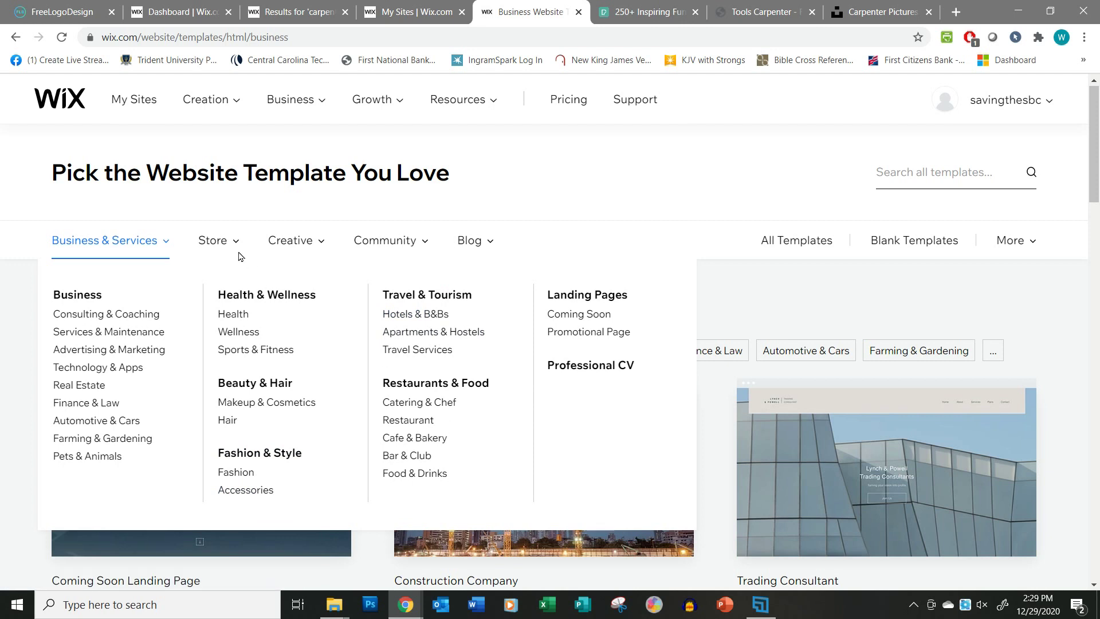
pyautogui.moveTo(218, 242)
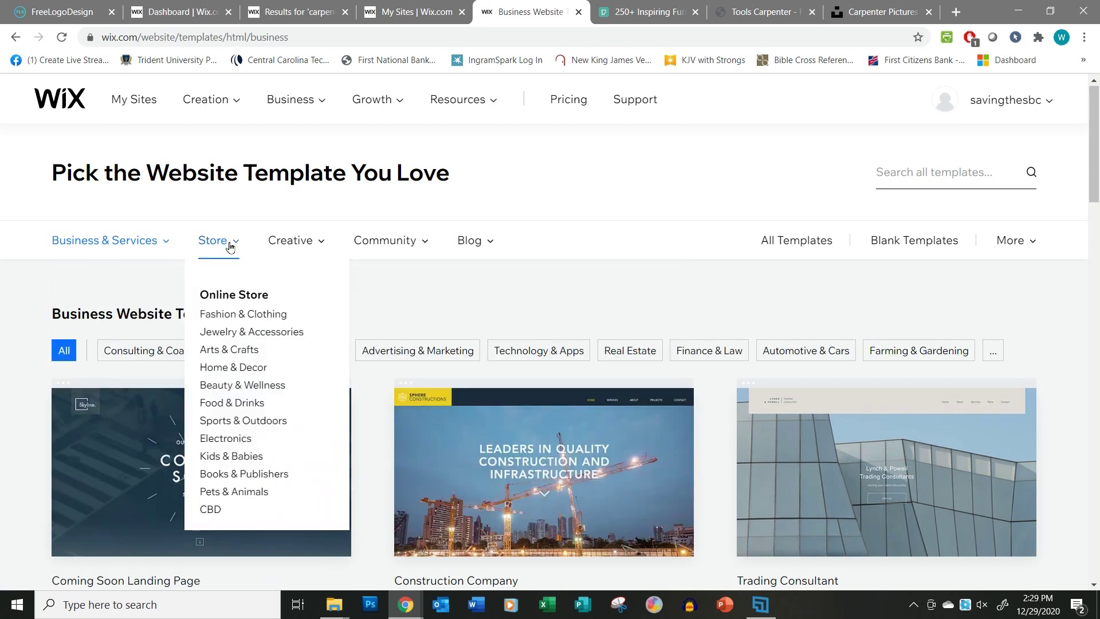
pyautogui.moveTo(281, 243)
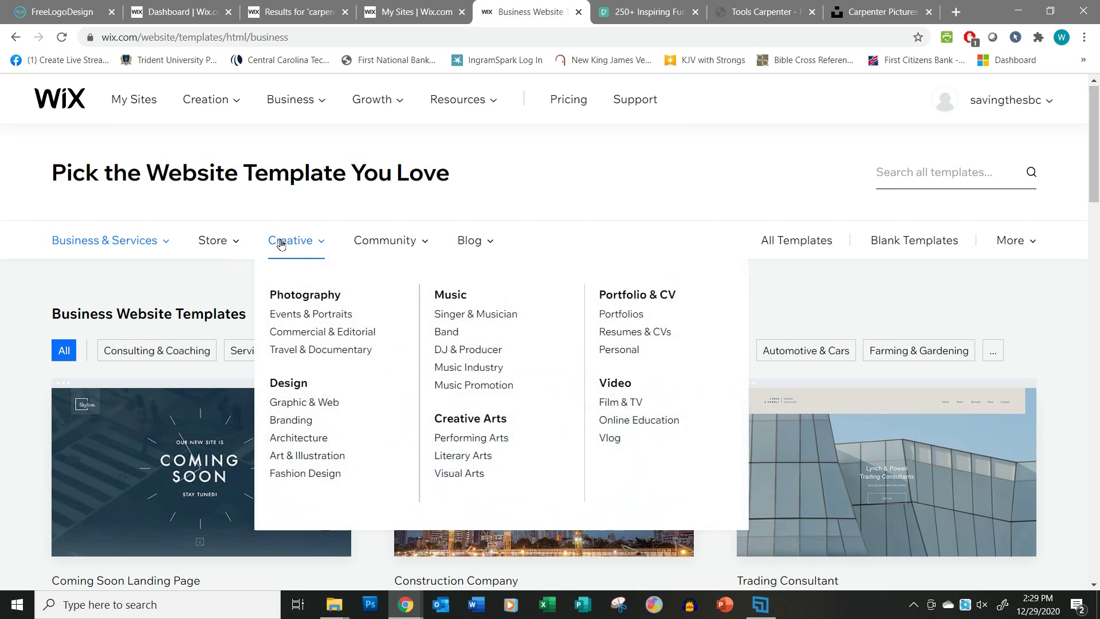
pyautogui.moveTo(472, 244)
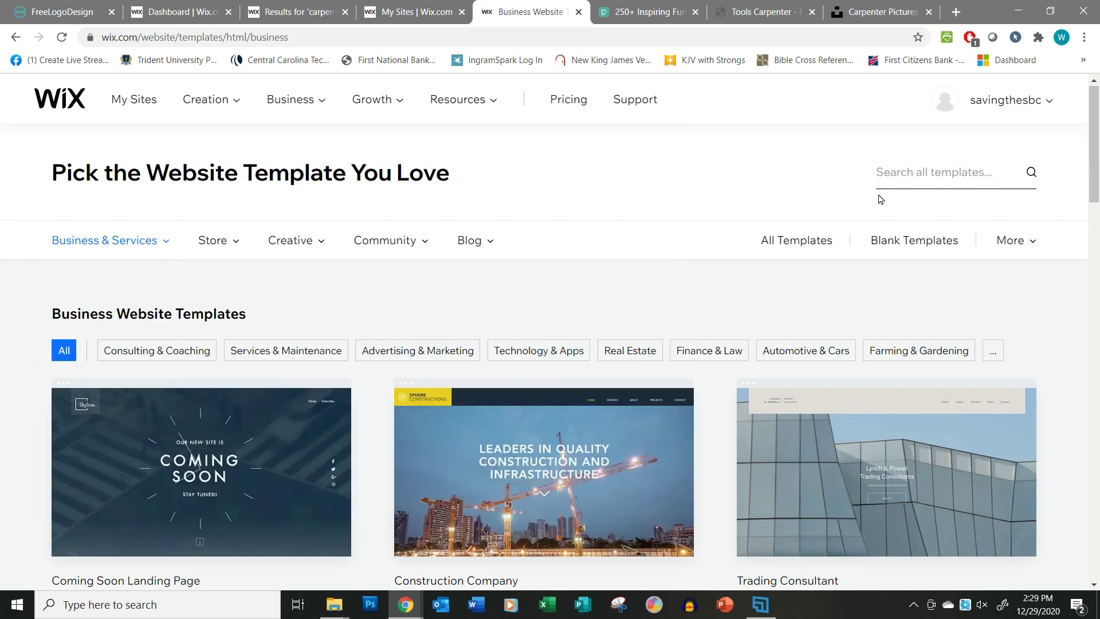
# Search all website templates for "carpenter"
pyautogui.click(889, 175)
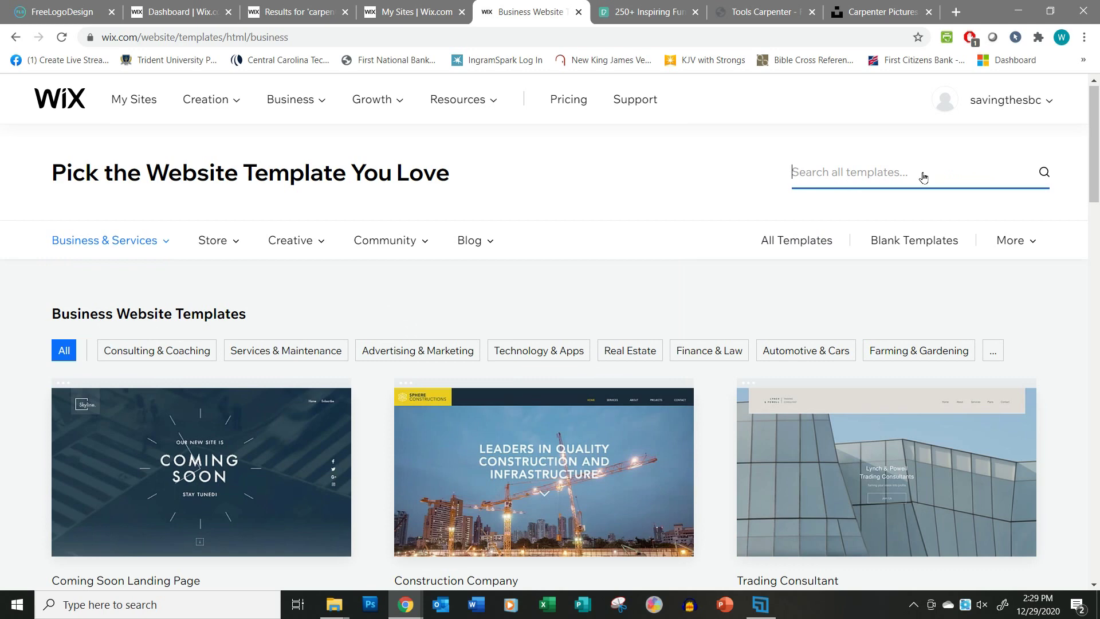
pyautogui.write('carpenter')
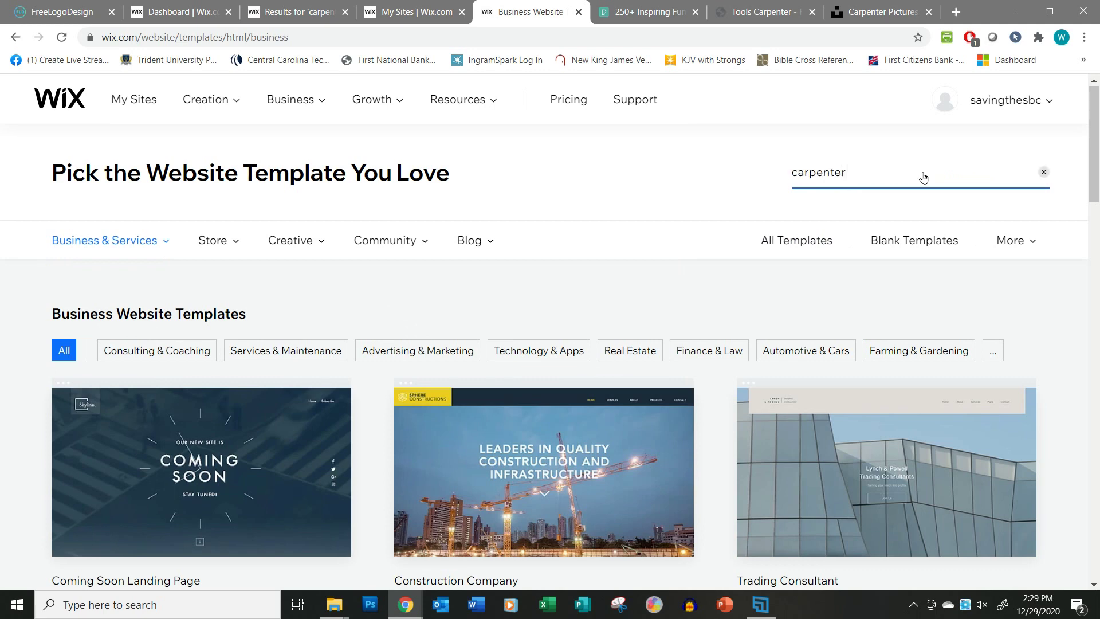
pyautogui.press('Return')
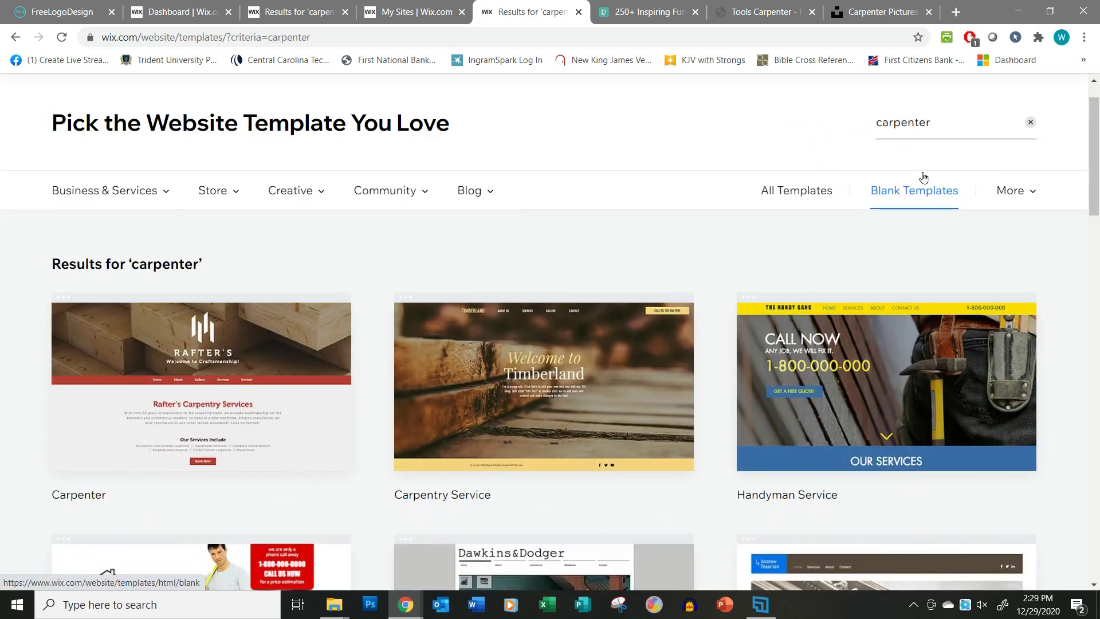
# Open the Carpenter template for editing and dismiss the introductory video window
pyautogui.moveTo(185, 463)
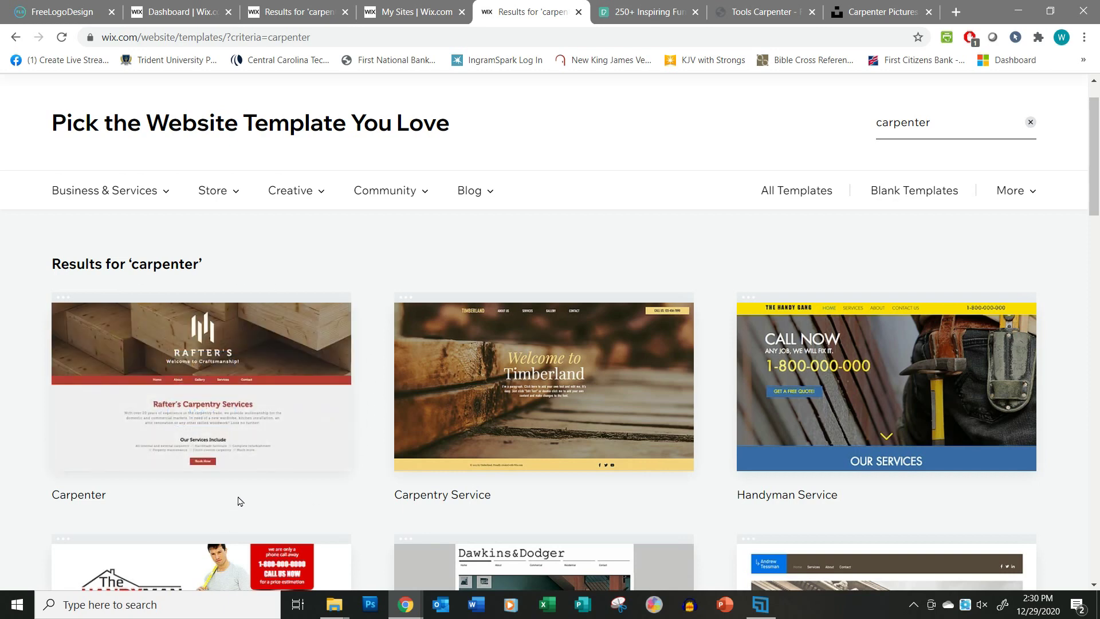
pyautogui.moveTo(246, 401)
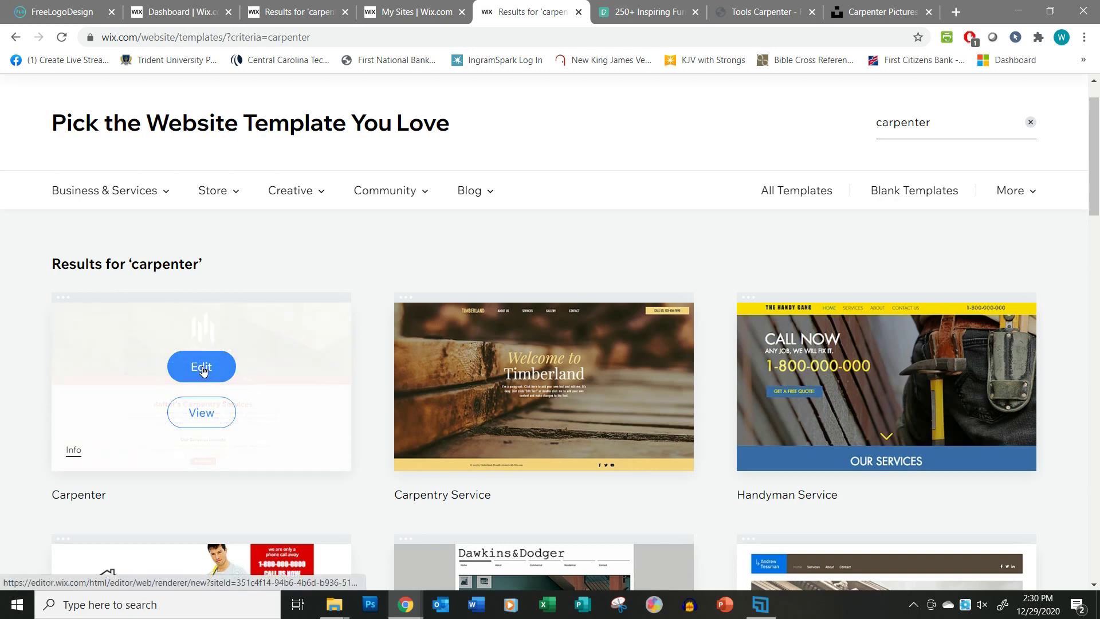
pyautogui.click(203, 369)
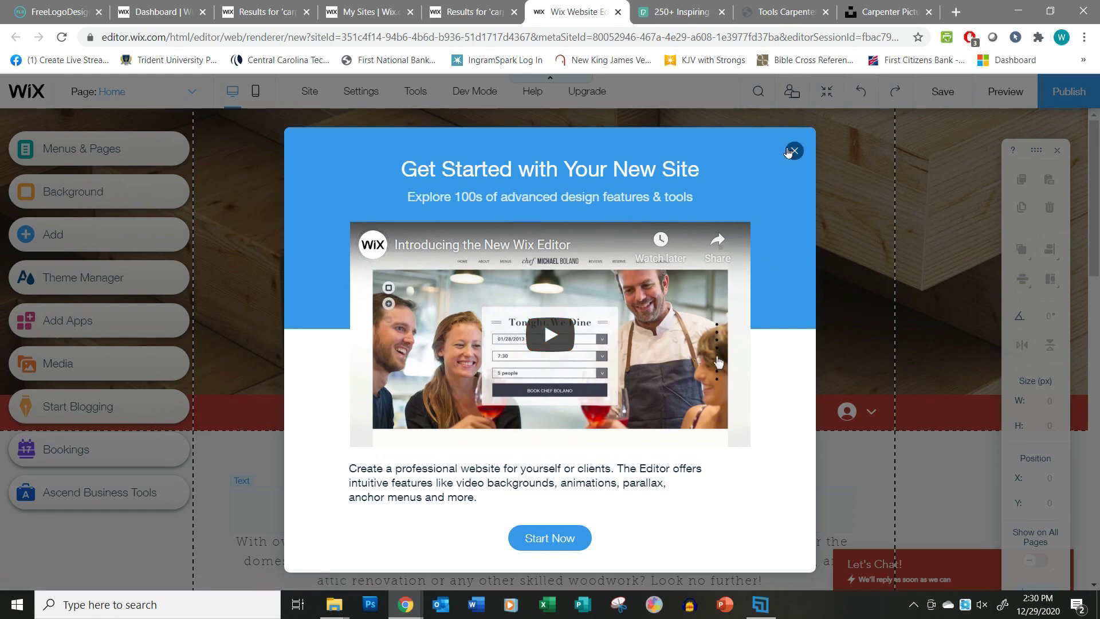
pyautogui.click(794, 150)
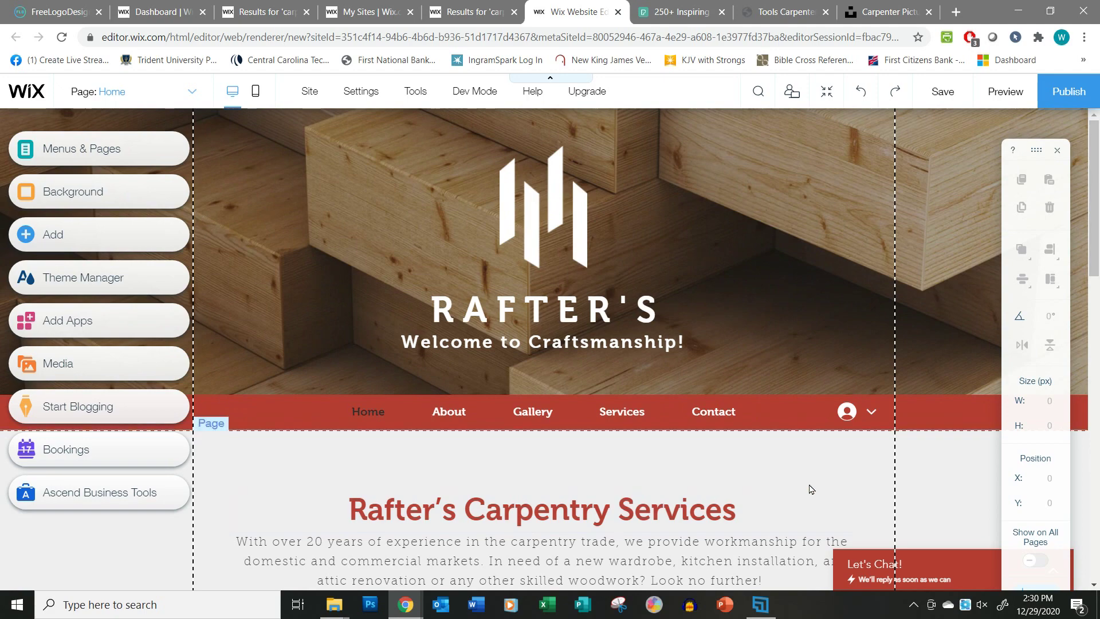
# Look over the template's home page from the header down to the footer
pyautogui.scroll(-15, 810, 488)
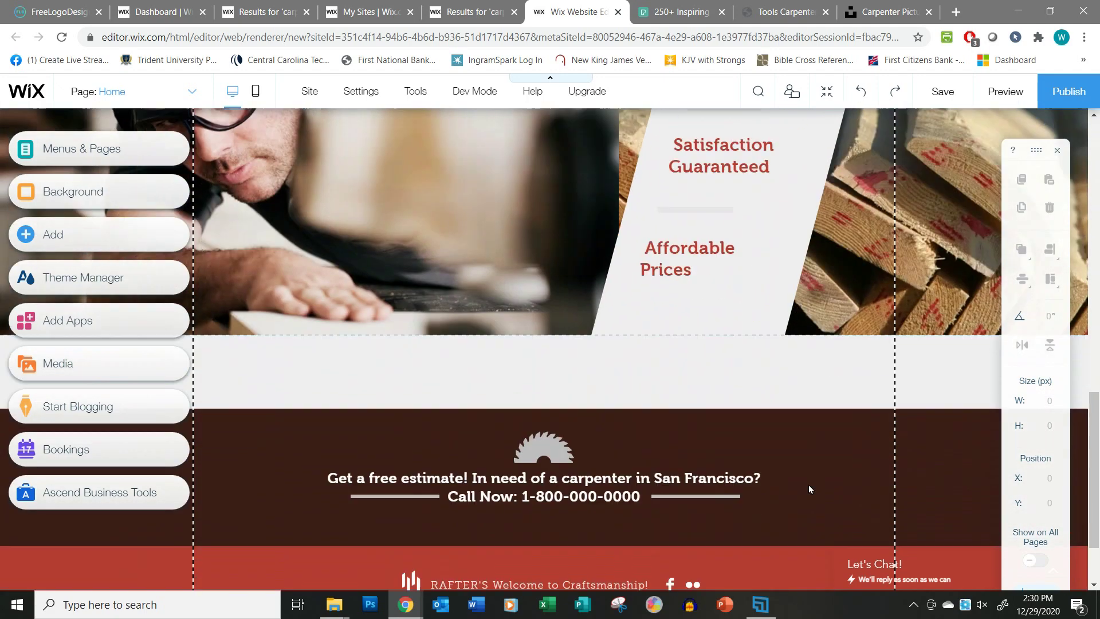
pyautogui.scroll(-2, 809, 484)
pyautogui.scroll(12, 809, 485)
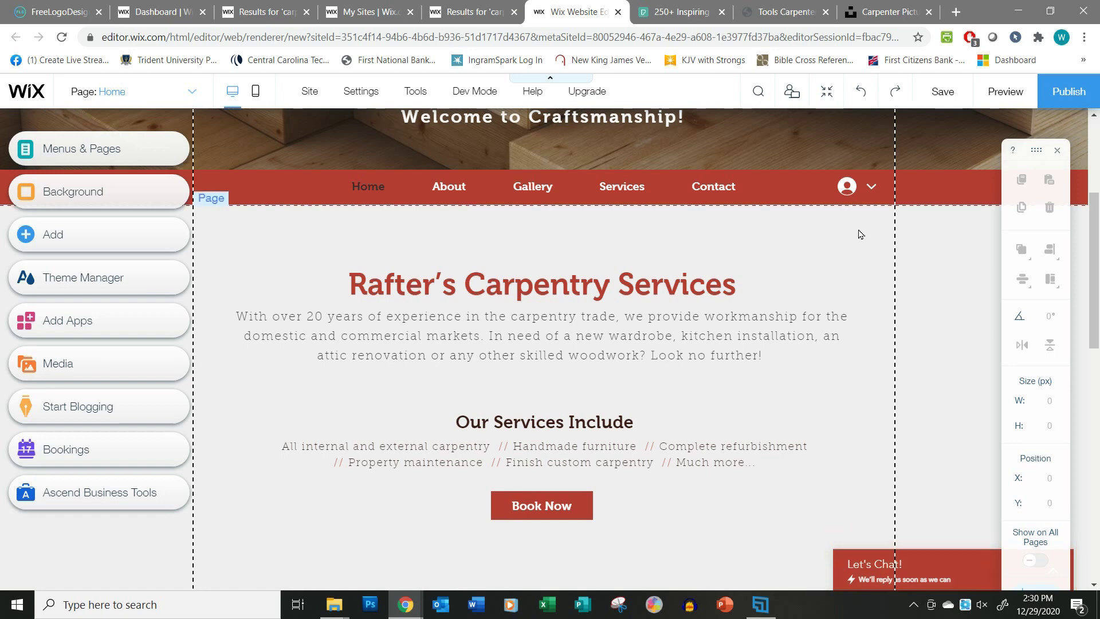
pyautogui.scroll(4, 714, 377)
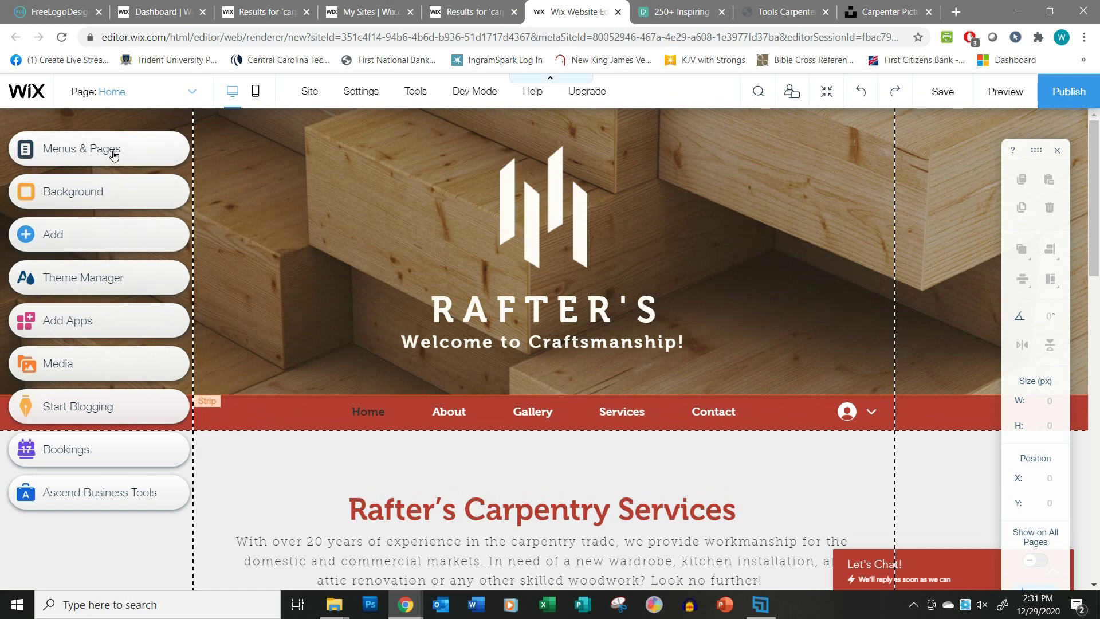
# Examine the kinds of elements that can be added, including strips, images, boxes, contact forms and blog, and the site's list of pages
pyautogui.click(115, 240)
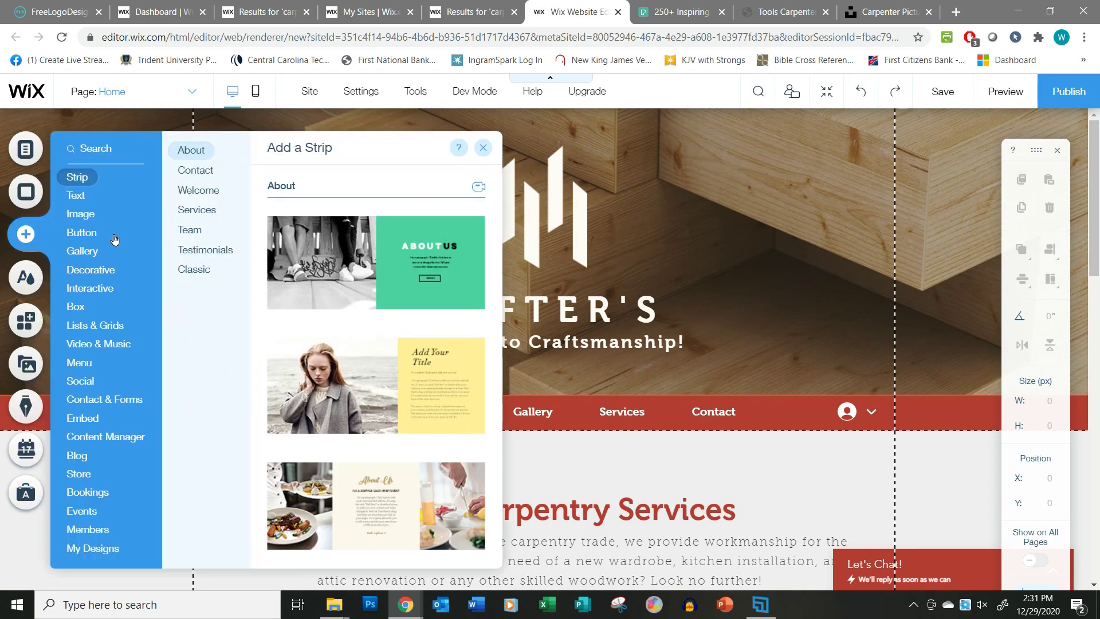
pyautogui.click(104, 399)
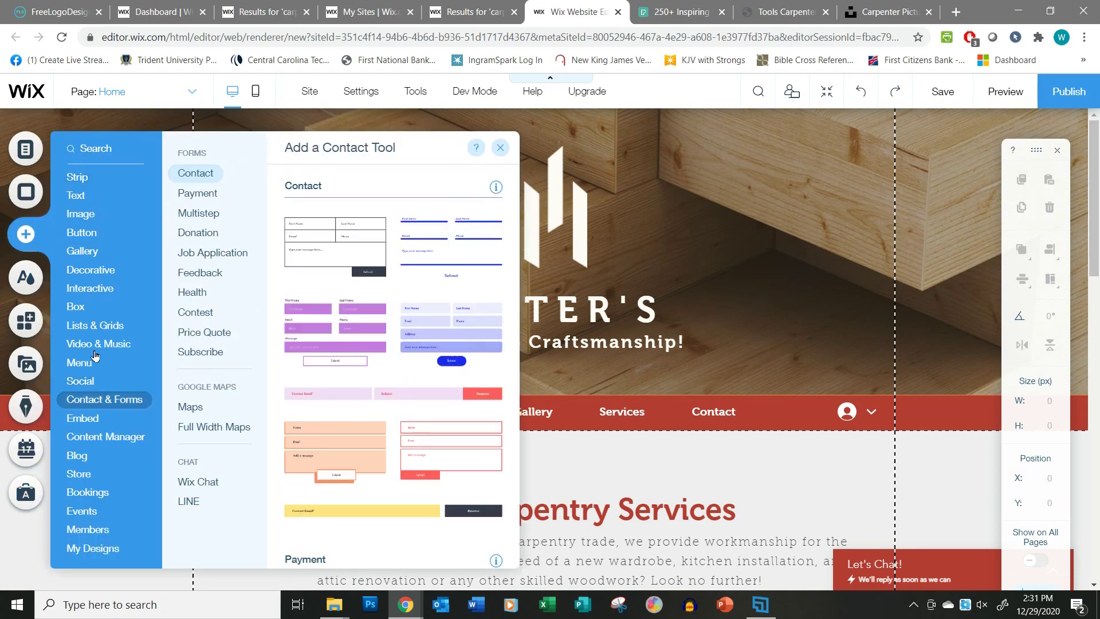
pyautogui.click(92, 181)
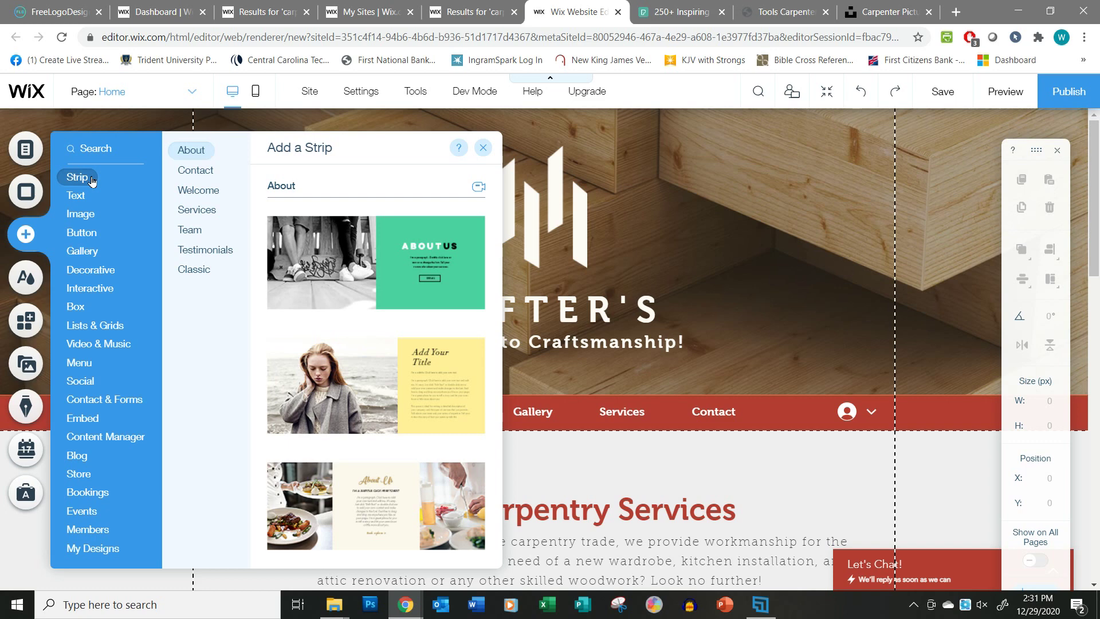
pyautogui.moveTo(92, 217)
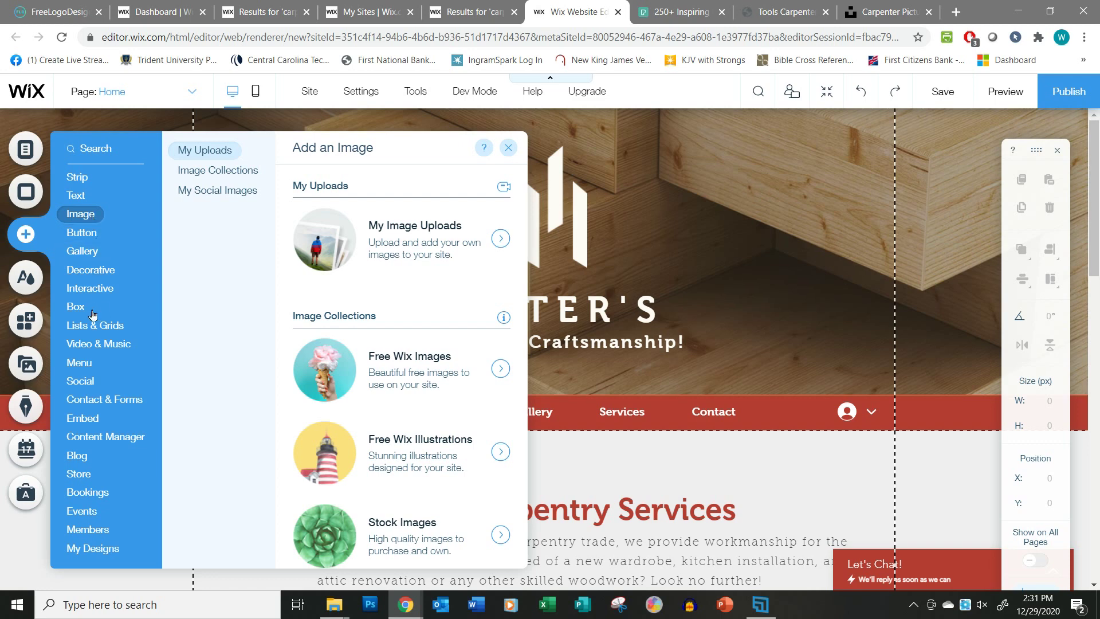
pyautogui.moveTo(83, 311)
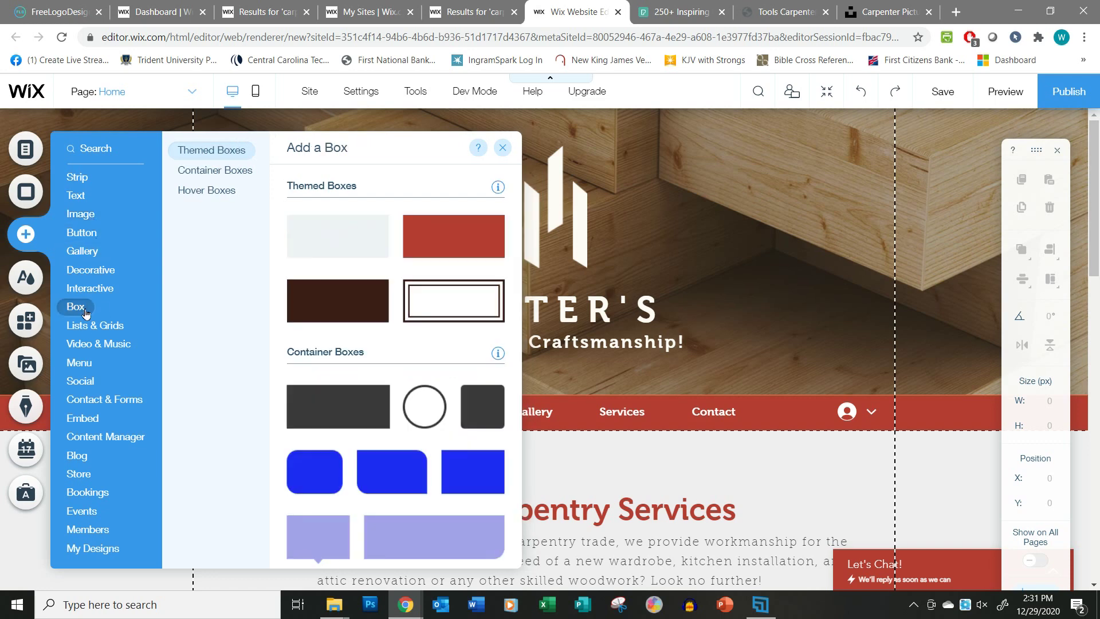
pyautogui.moveTo(115, 403)
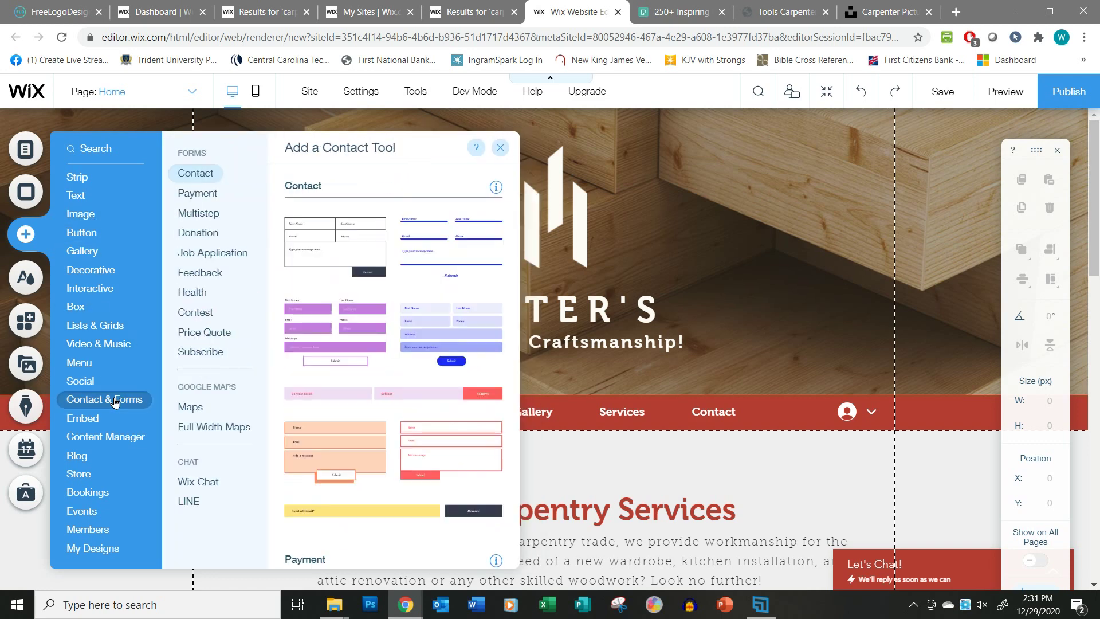
pyautogui.moveTo(90, 476)
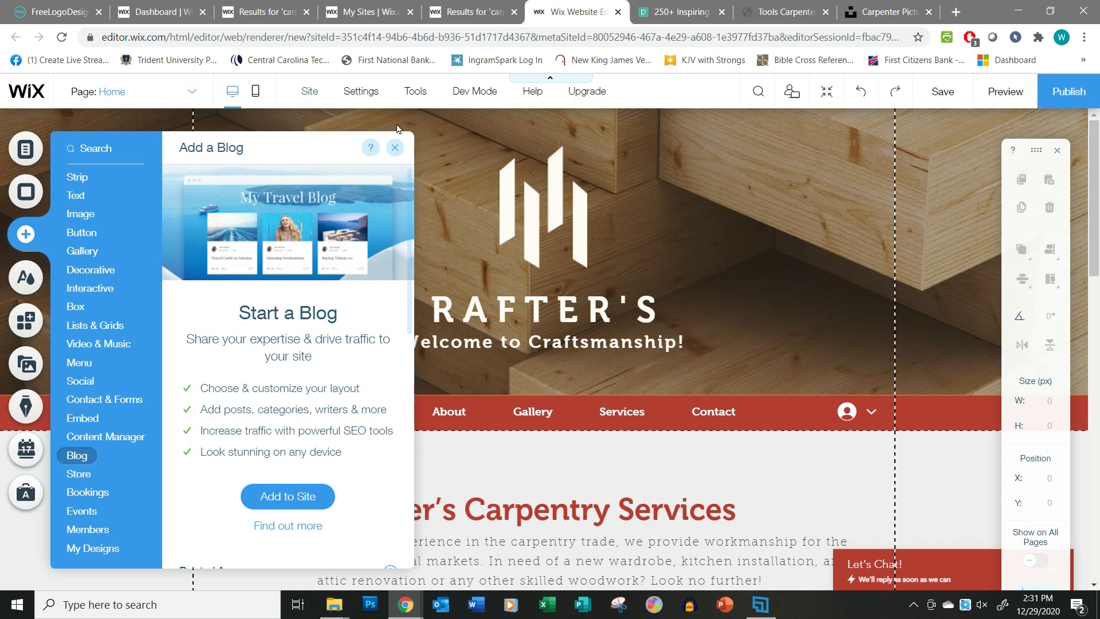
pyautogui.click(477, 135)
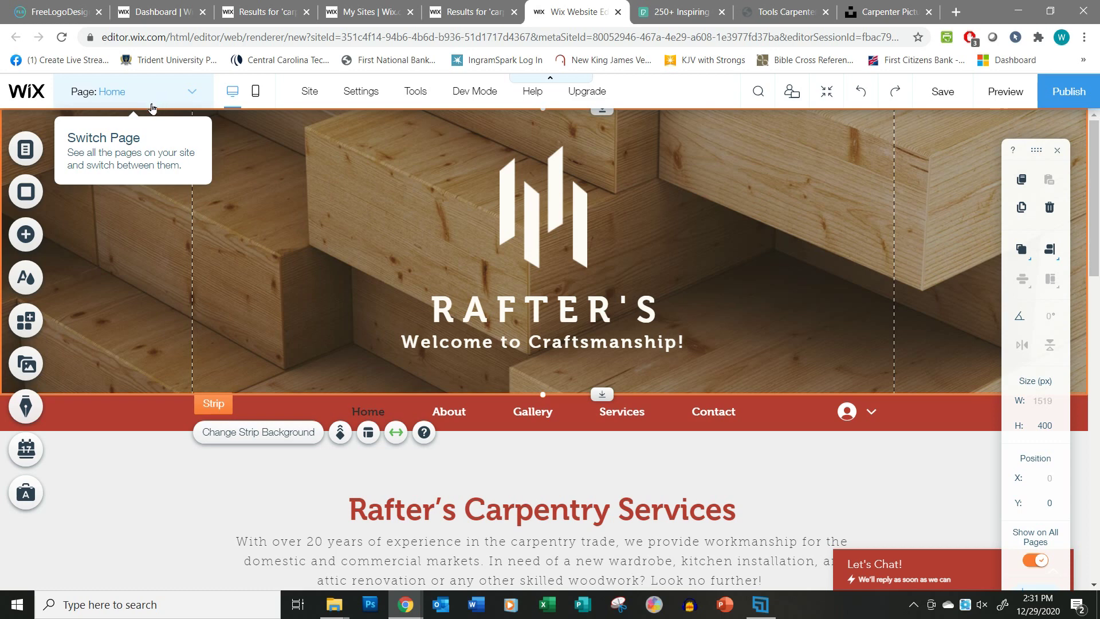
pyautogui.click(194, 96)
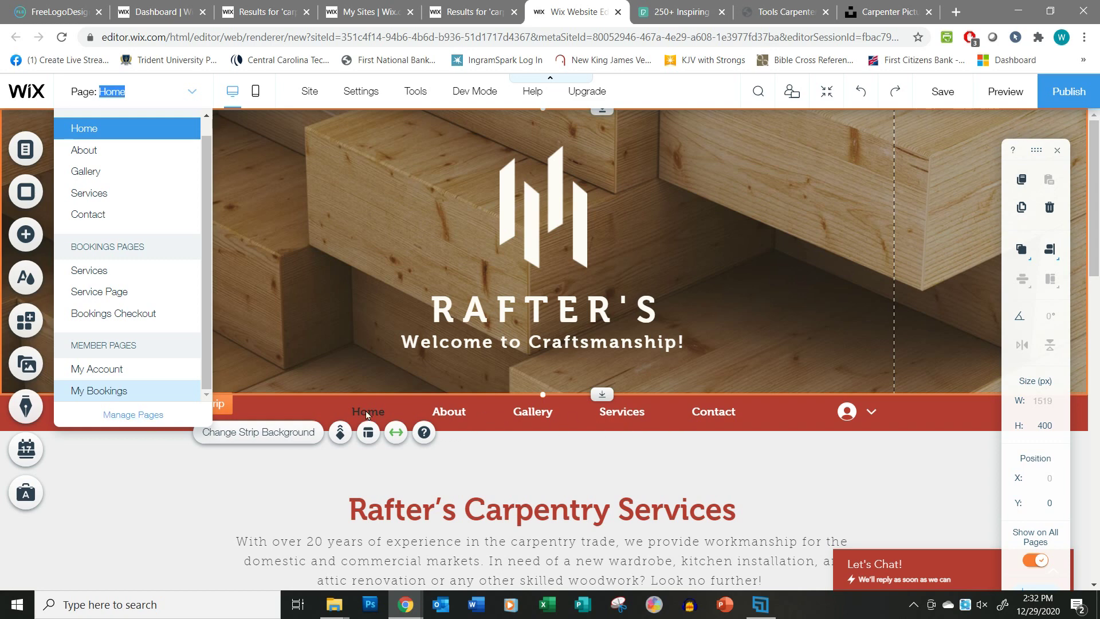
pyautogui.click(193, 96)
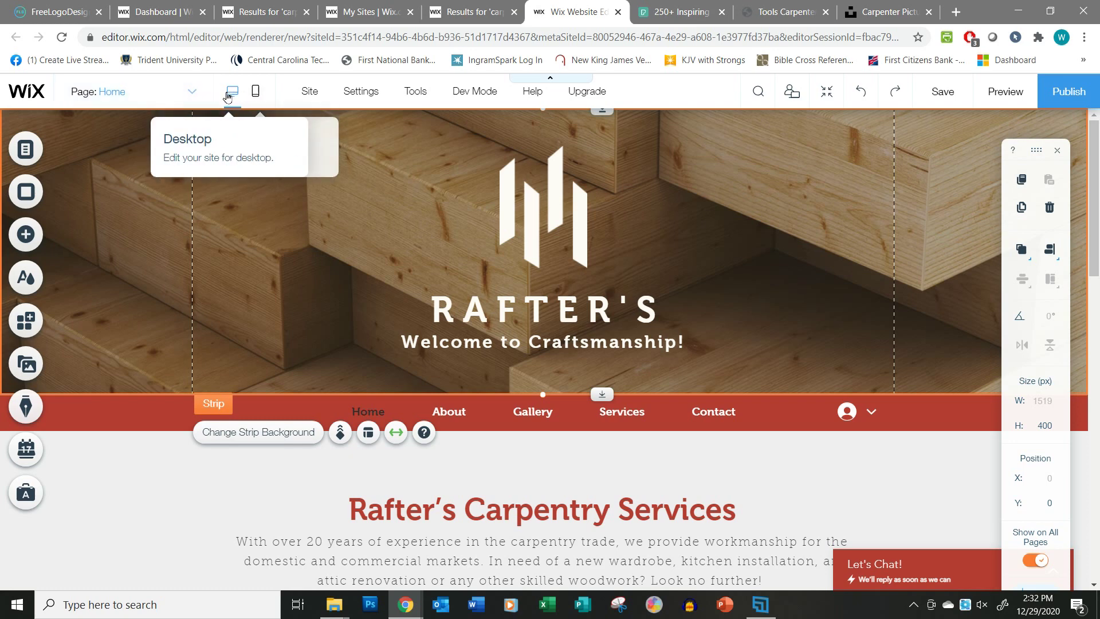
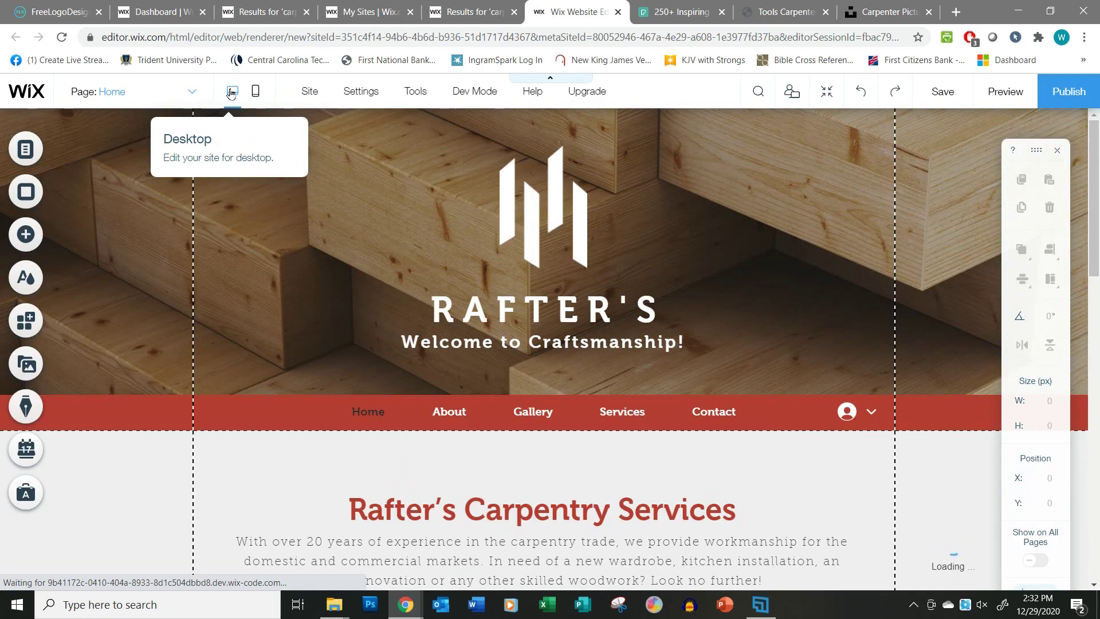
# Preview the home page, look over its header and lower sections, and return to the editor
pyautogui.moveTo(321, 98)
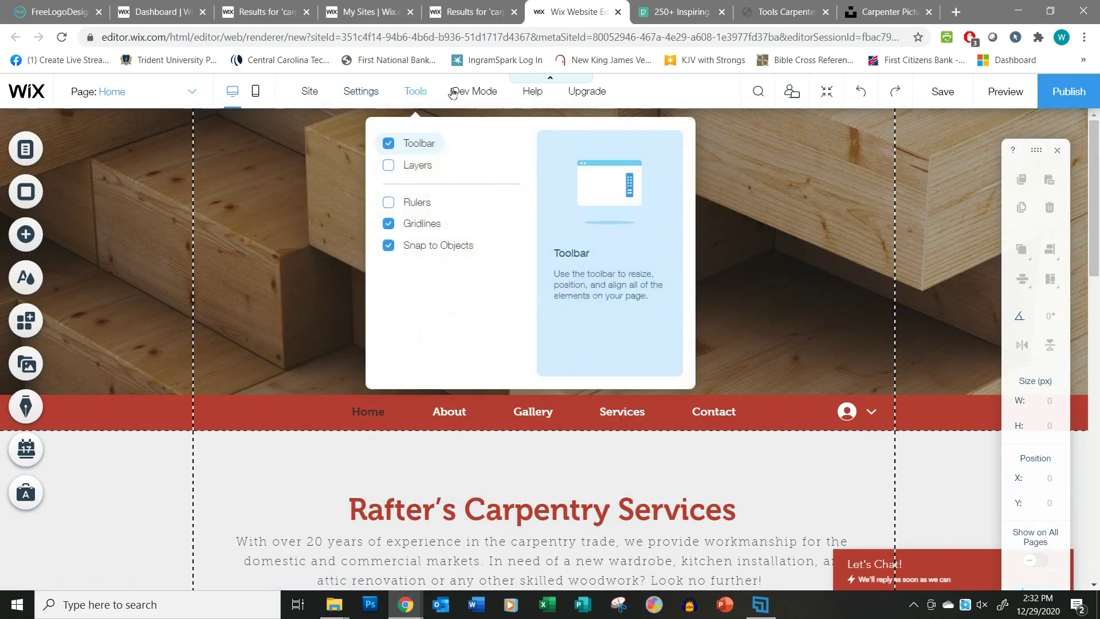
pyautogui.moveTo(600, 98)
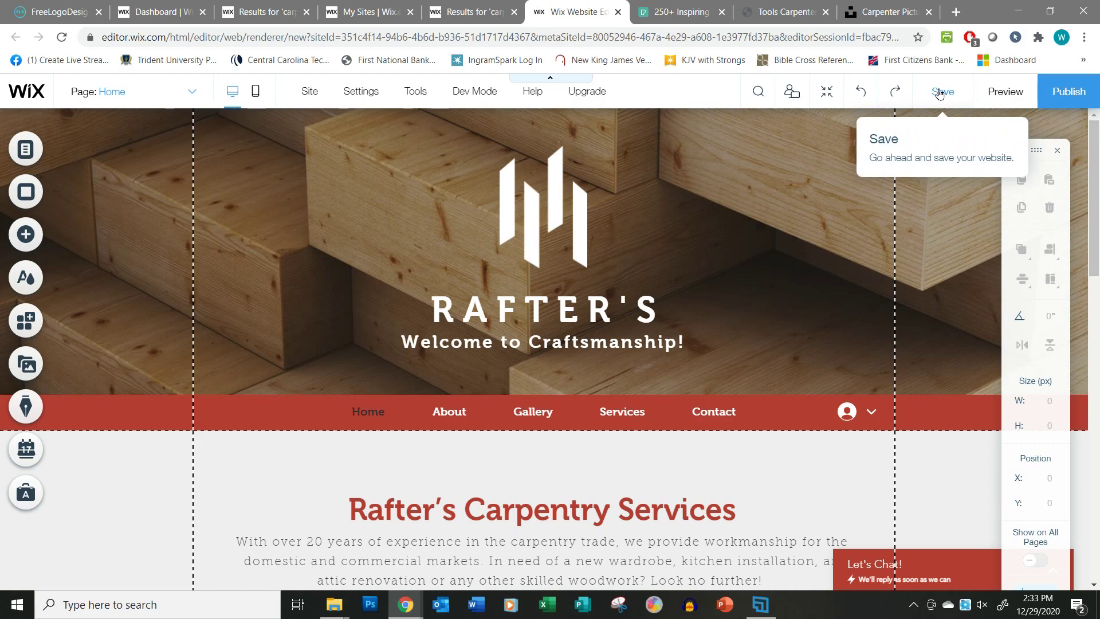
pyautogui.click(1004, 97)
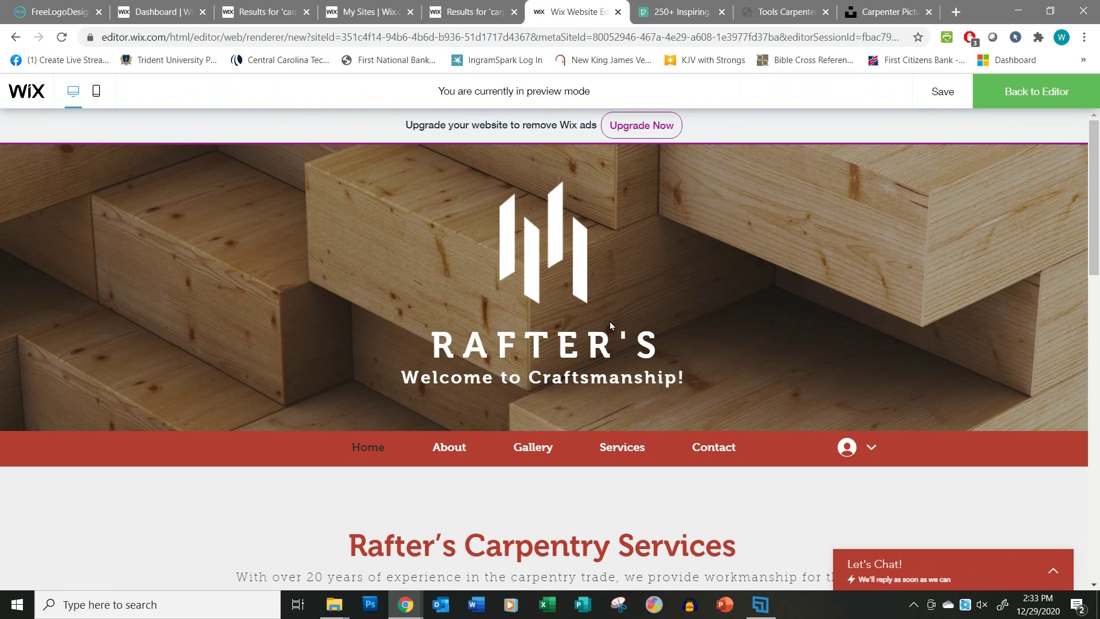
pyautogui.scroll(-10, 610, 323)
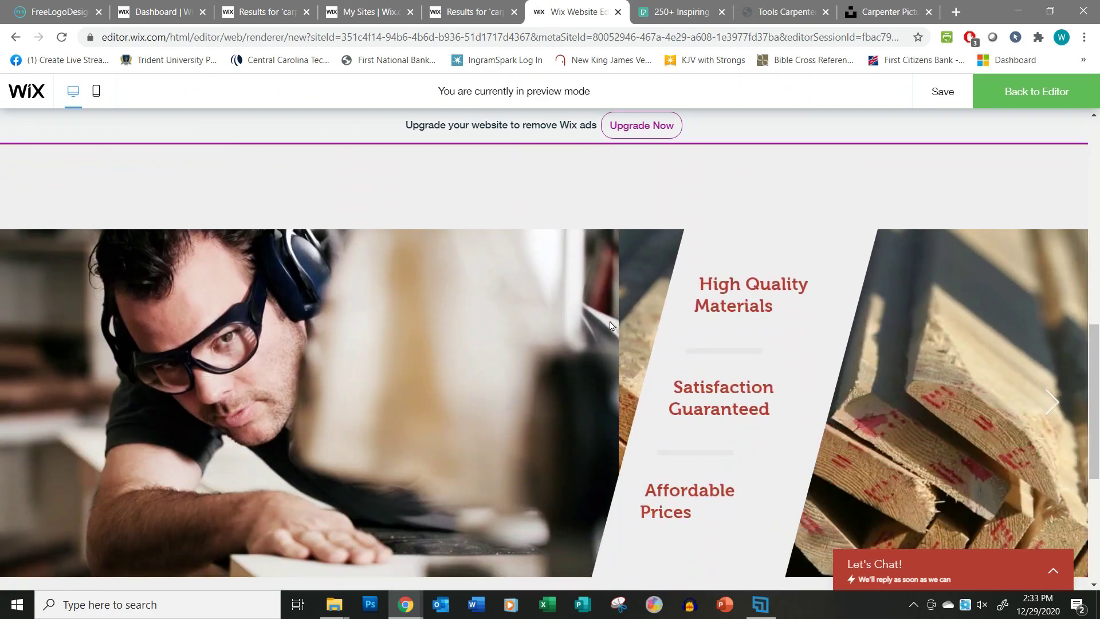
pyautogui.scroll(10, 610, 321)
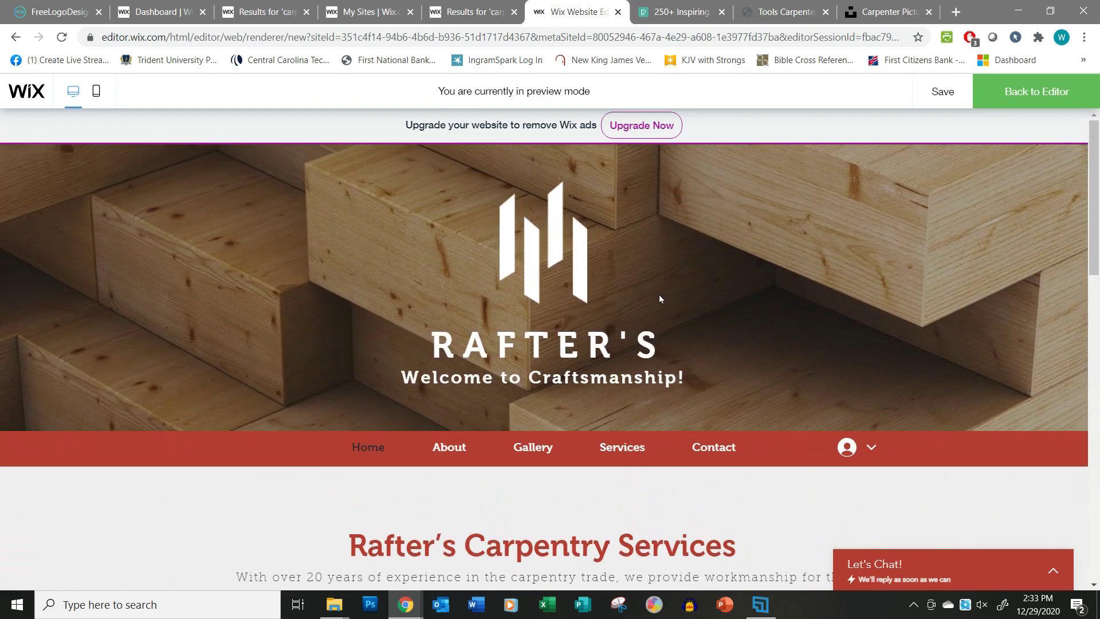
pyautogui.click(1045, 94)
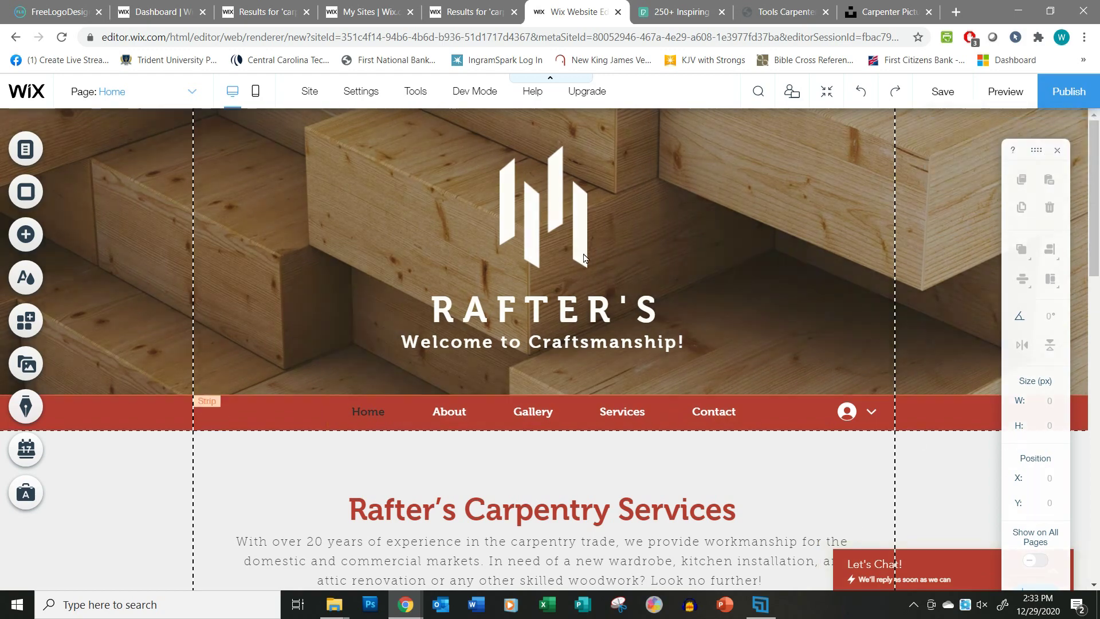
# Examine the header logo and the home page's services text, image section, free-estimate strip and footer for content to customize
pyautogui.click(556, 243)
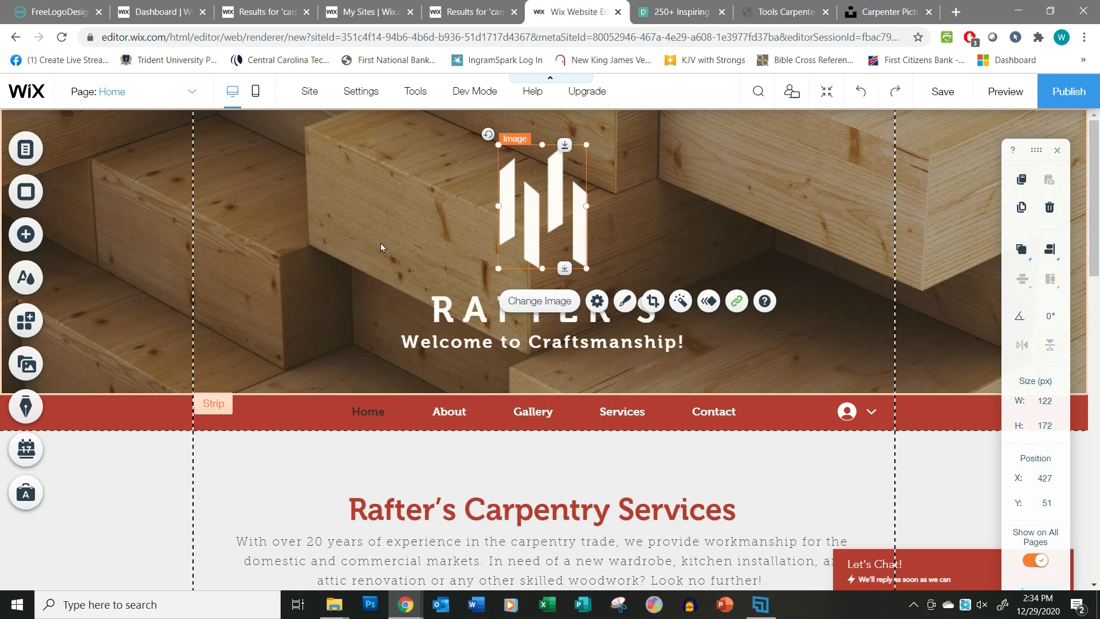
pyautogui.scroll(-5, 770, 532)
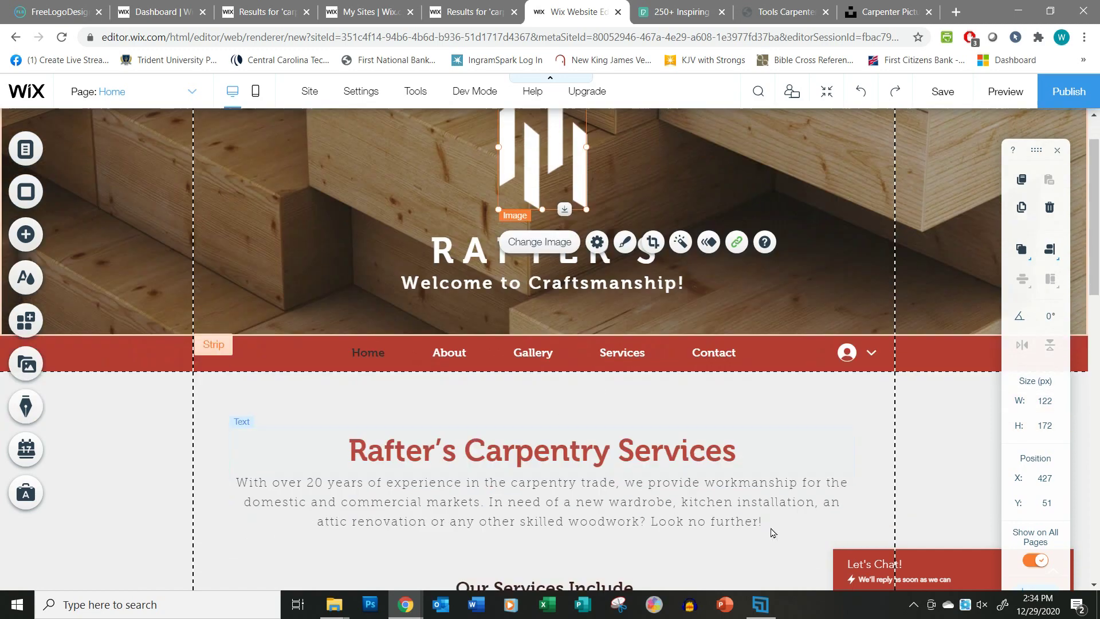
pyautogui.scroll(-12, 771, 530)
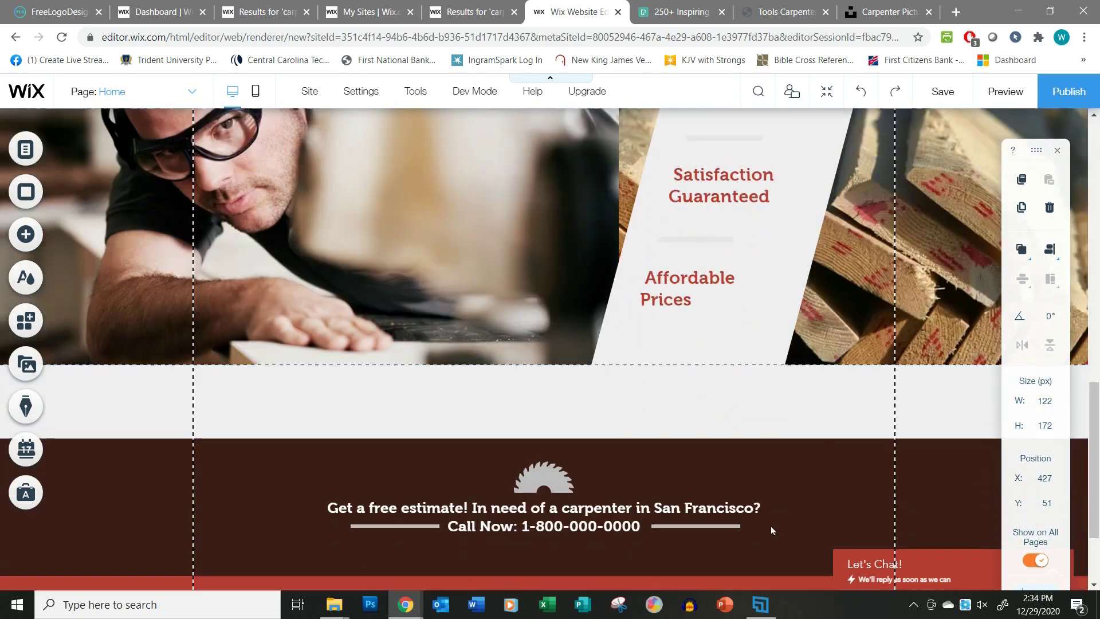
pyautogui.scroll(4, 771, 531)
pyautogui.scroll(12, 771, 526)
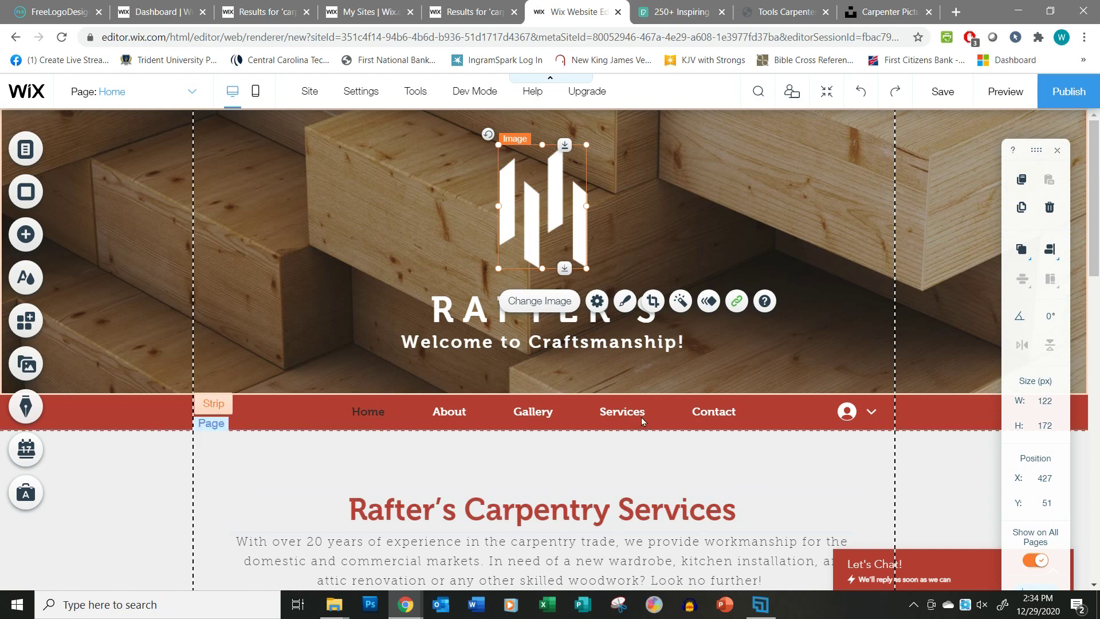
pyautogui.scroll(-5, 838, 458)
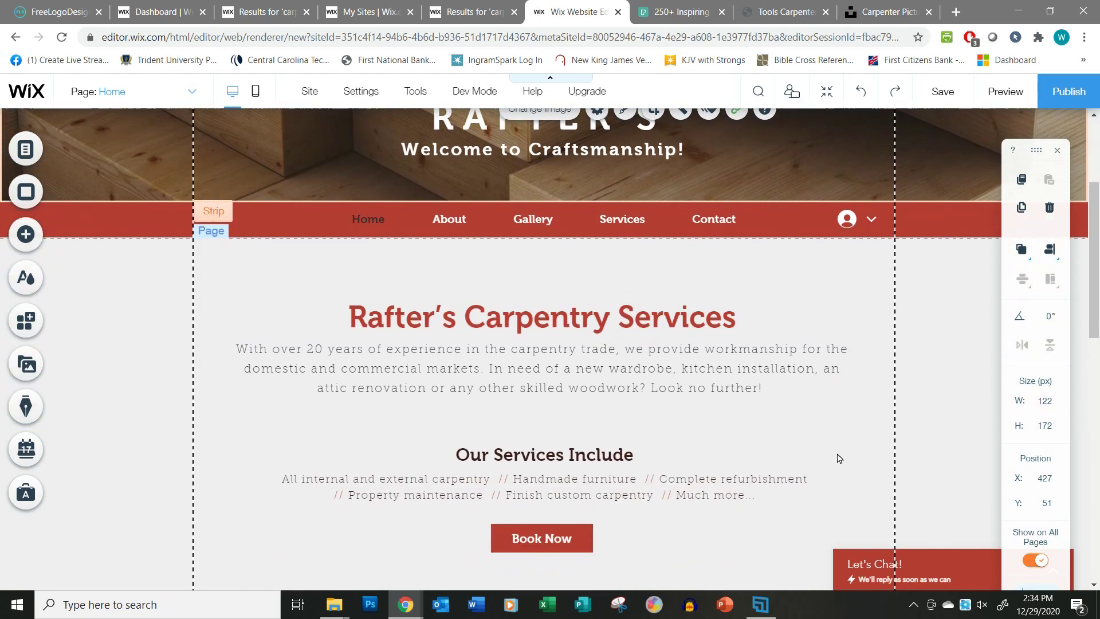
pyautogui.scroll(-10, 794, 475)
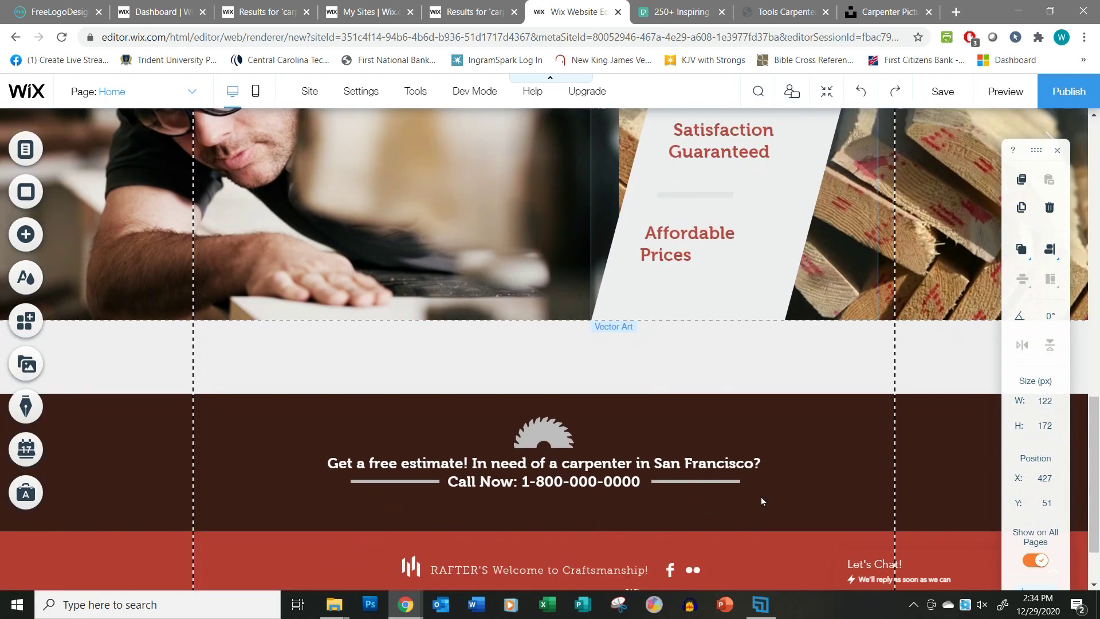
pyautogui.scroll(-2, 761, 501)
pyautogui.scroll(10, 761, 501)
pyautogui.scroll(6, 761, 501)
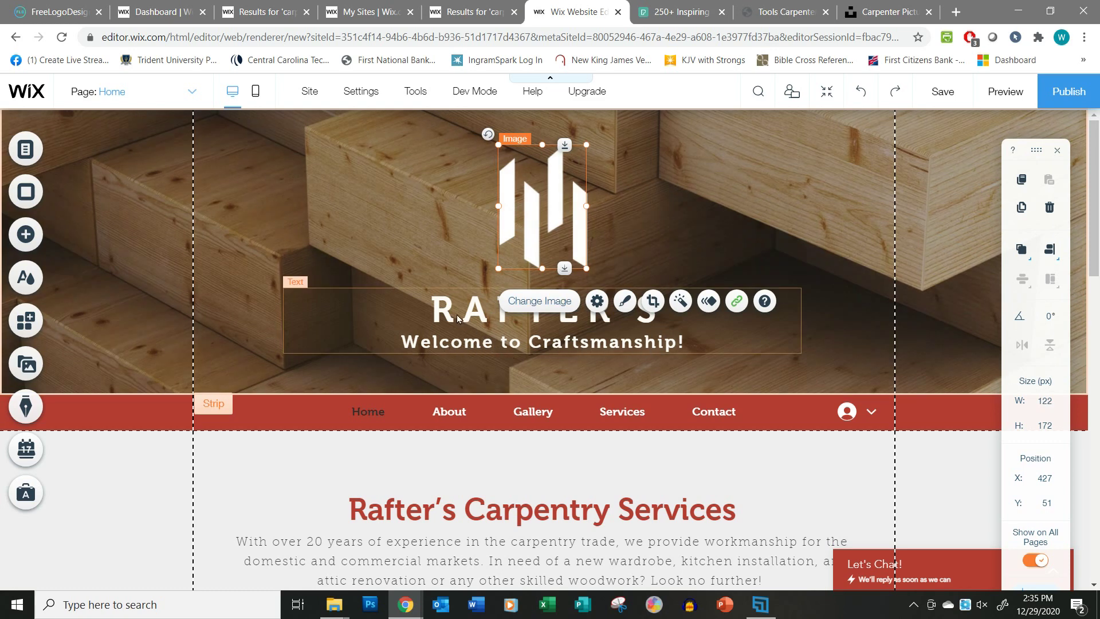
# Look at the sources offered for adding an image to the site, including own uploads and free Wix images
pyautogui.click(540, 212)
pyautogui.click(26, 234)
pyautogui.click(83, 215)
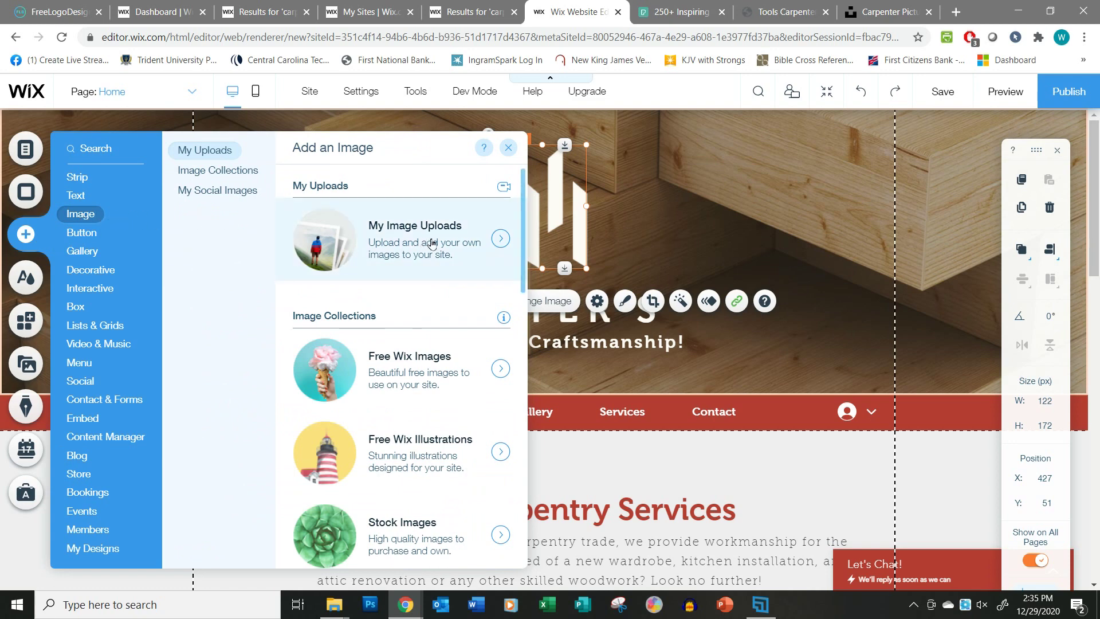
pyautogui.click(657, 208)
# Open the image chooser for replacing the header logo, search its media for "carpenter", and clear the search
pyautogui.click(550, 231)
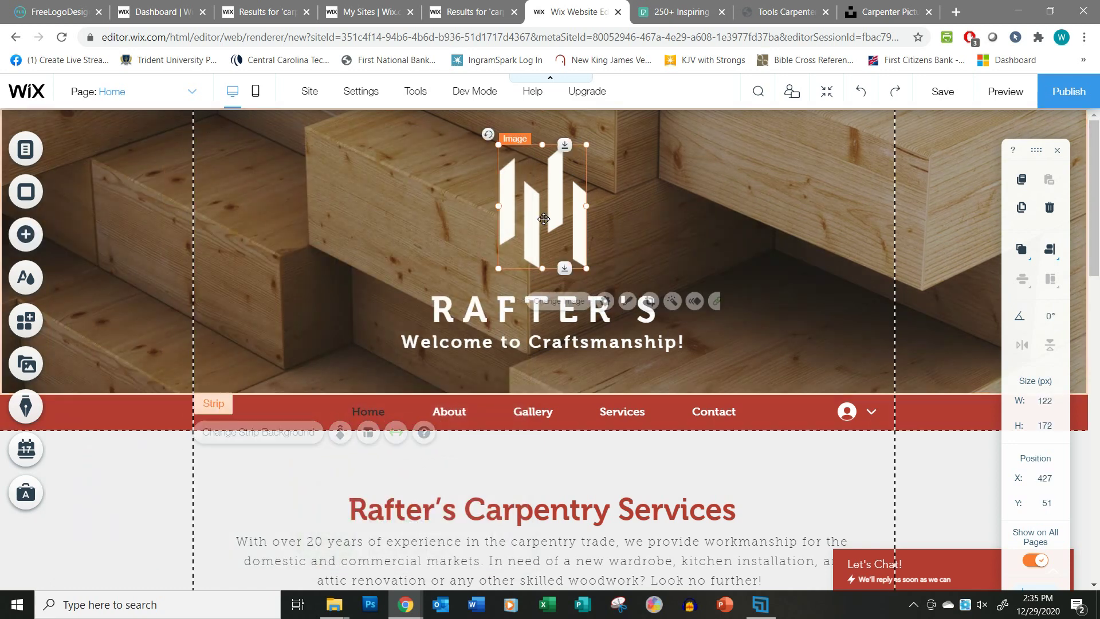
pyautogui.click(536, 303)
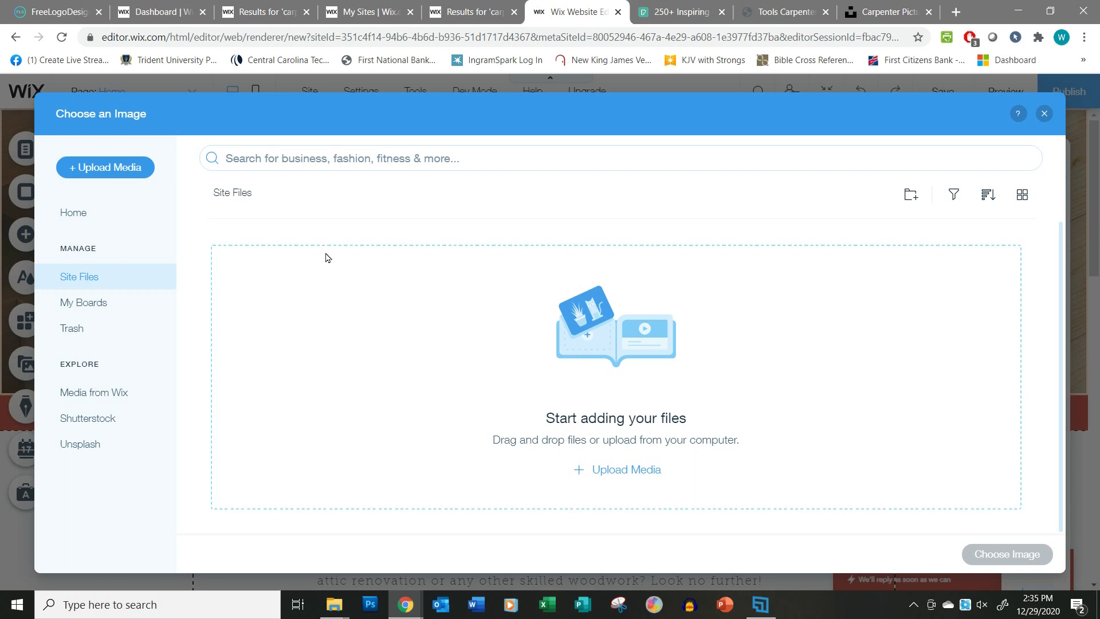
pyautogui.click(295, 158)
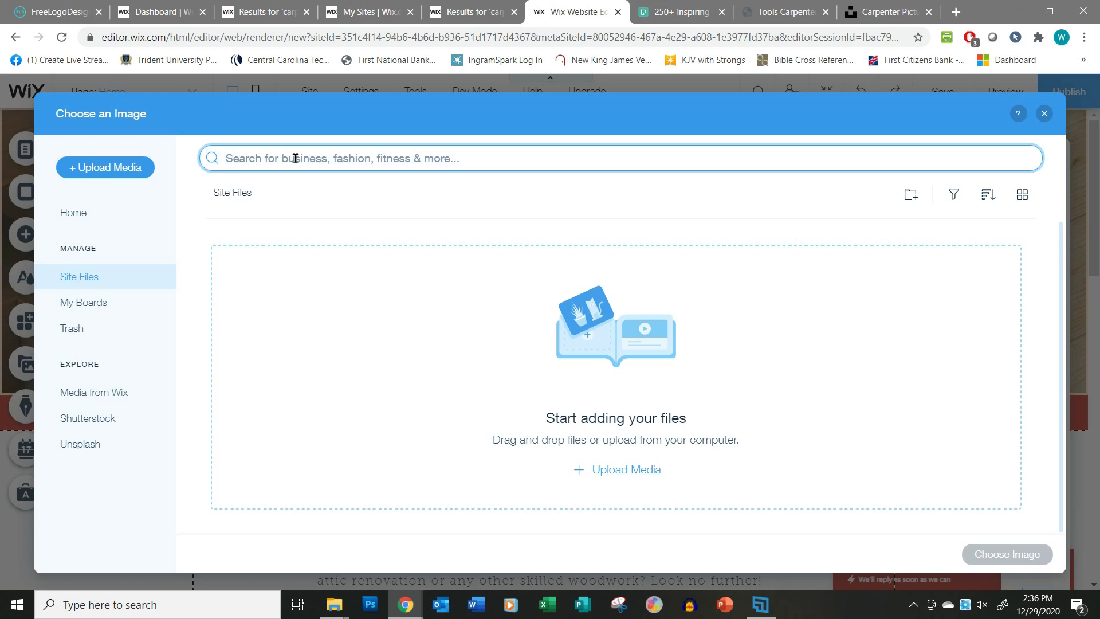
pyautogui.write('carpenter')
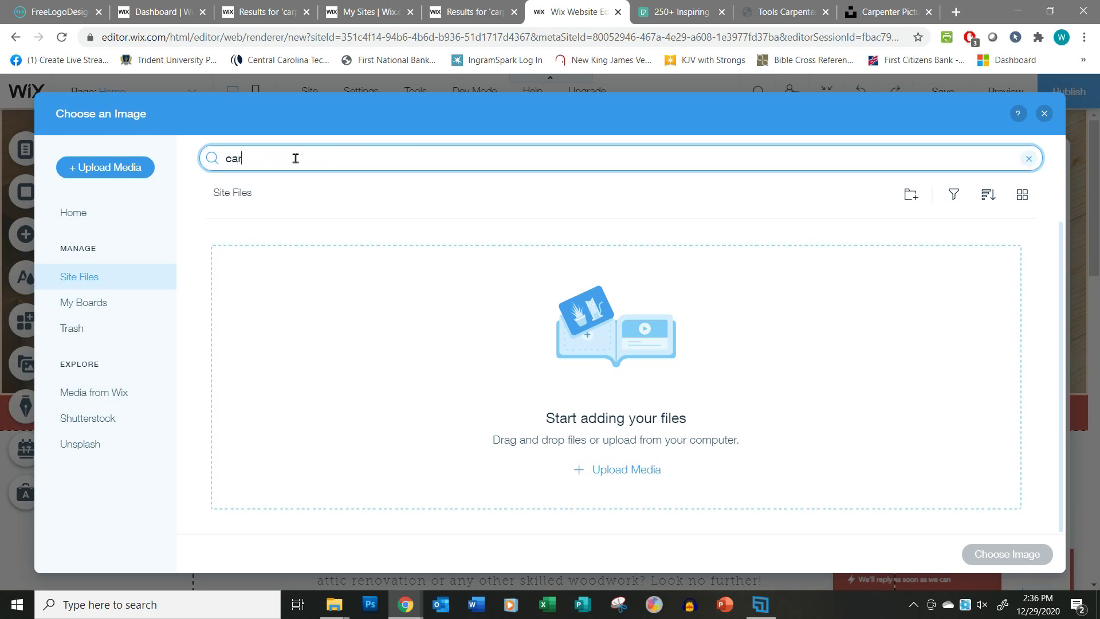
pyautogui.press('Return')
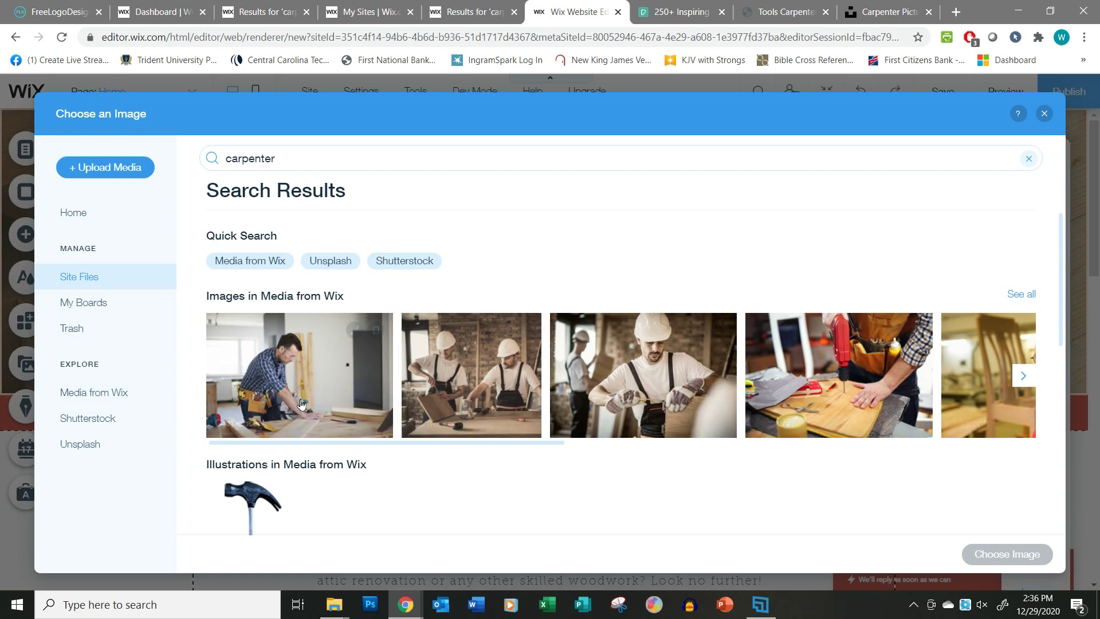
pyautogui.scroll(-3, 308, 409)
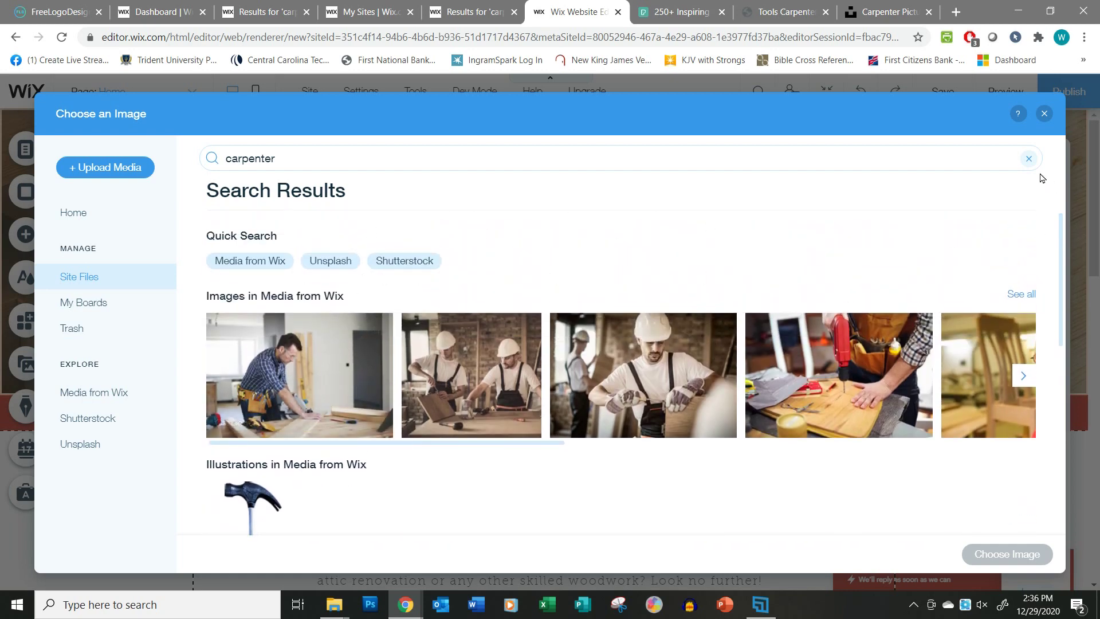
pyautogui.click(1029, 161)
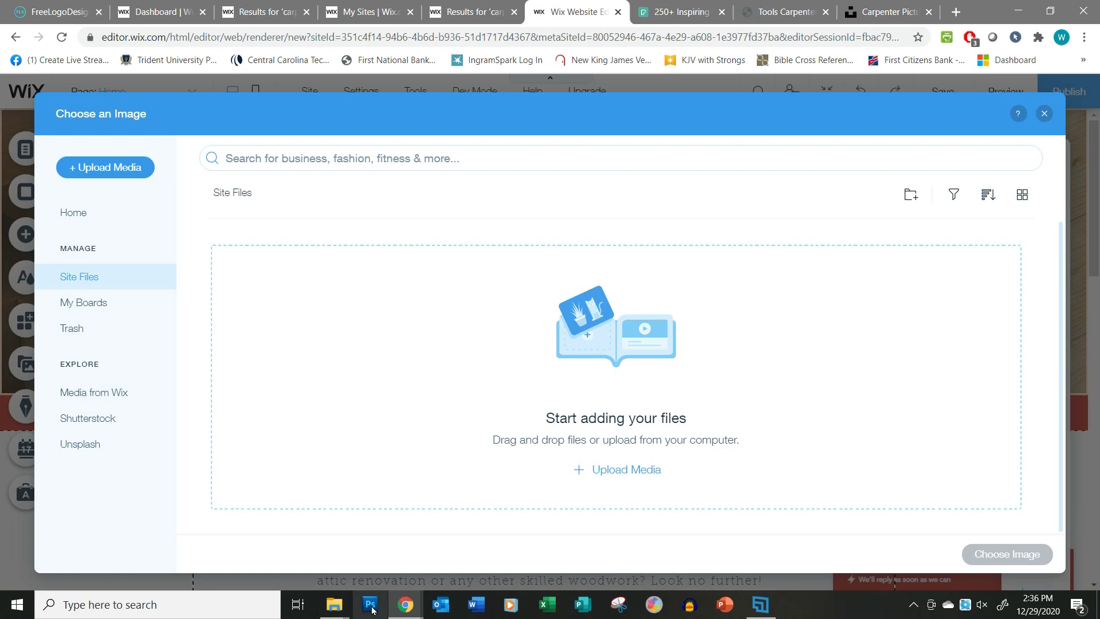
# Upload Perfect Carpentry Logo.png from the Website Files folder and use it as the header logo image
pyautogui.moveTo(334, 604)
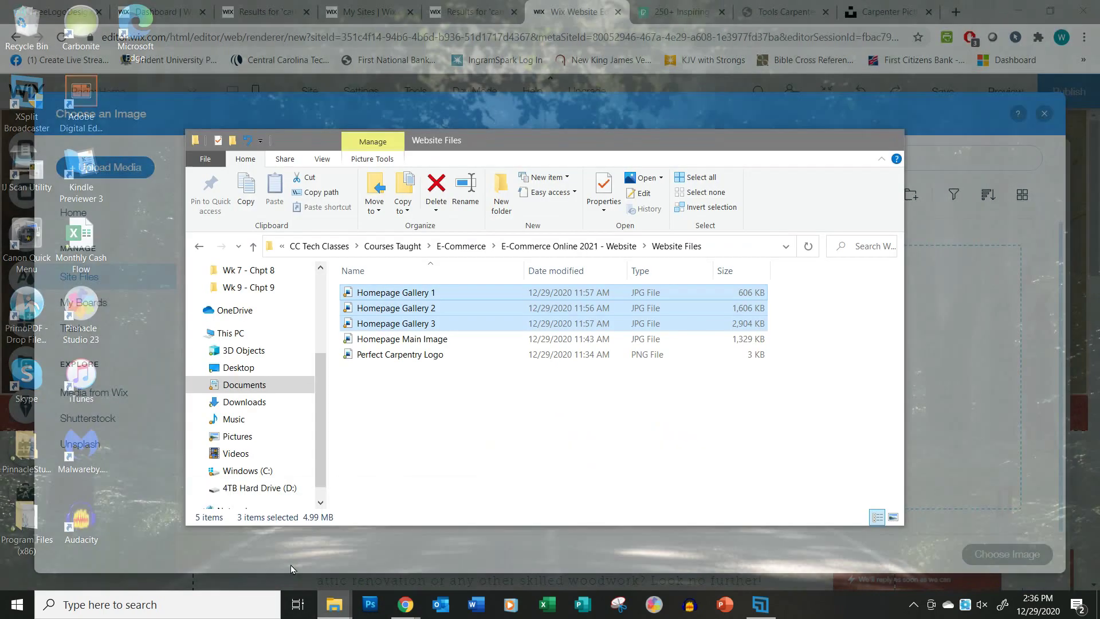
pyautogui.click(291, 566)
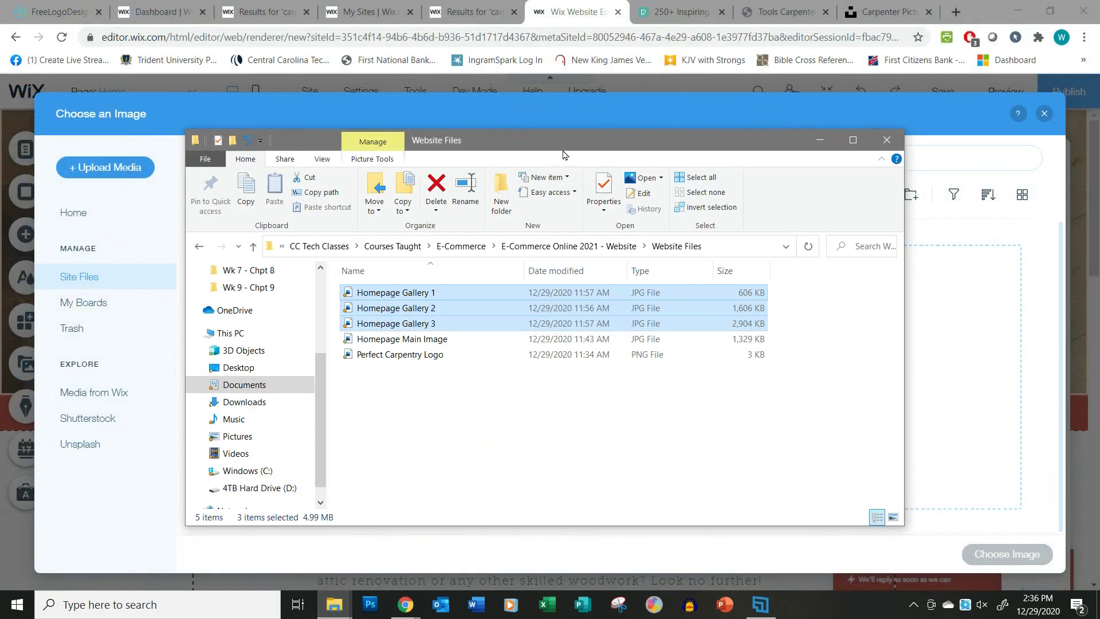
pyautogui.moveTo(564, 149); pyautogui.dragTo(586, 130)
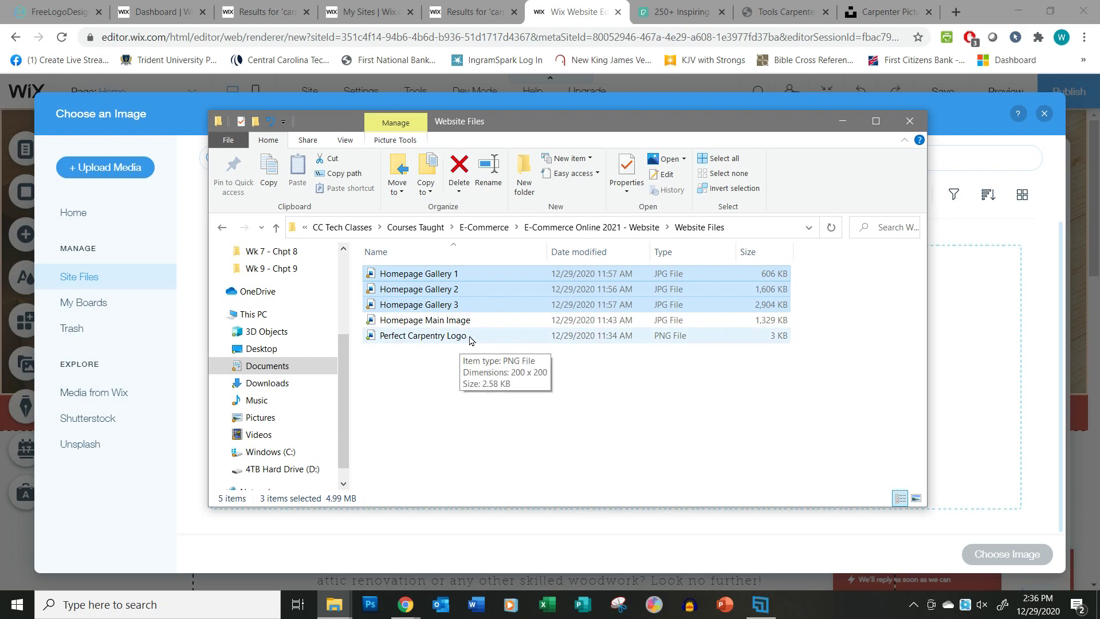
pyautogui.click(439, 340)
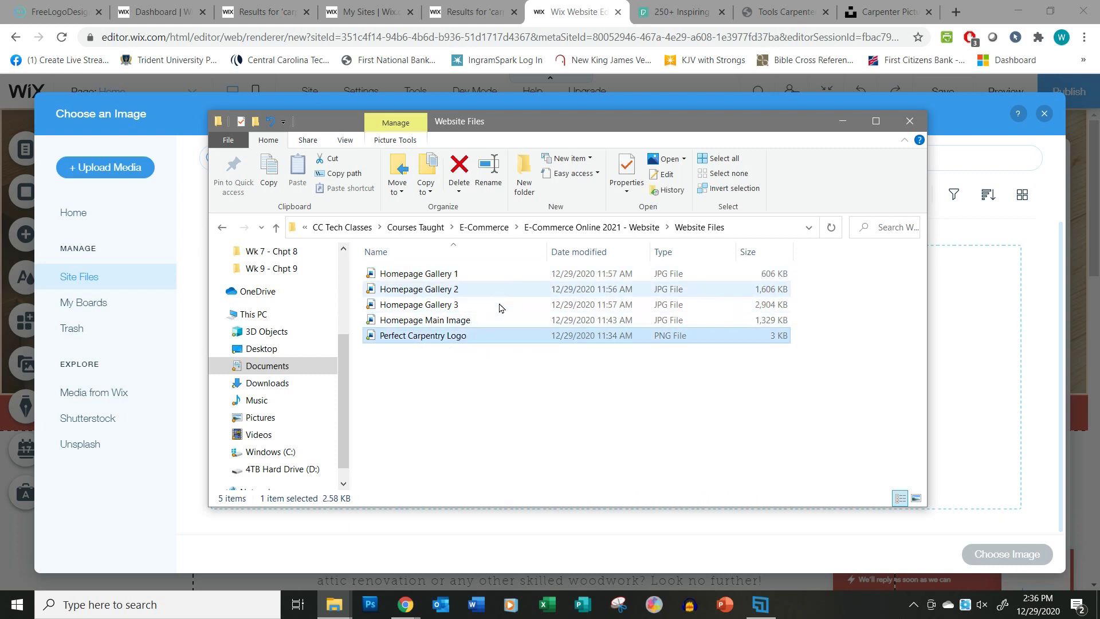
pyautogui.moveTo(486, 340); pyautogui.dragTo(980, 393)
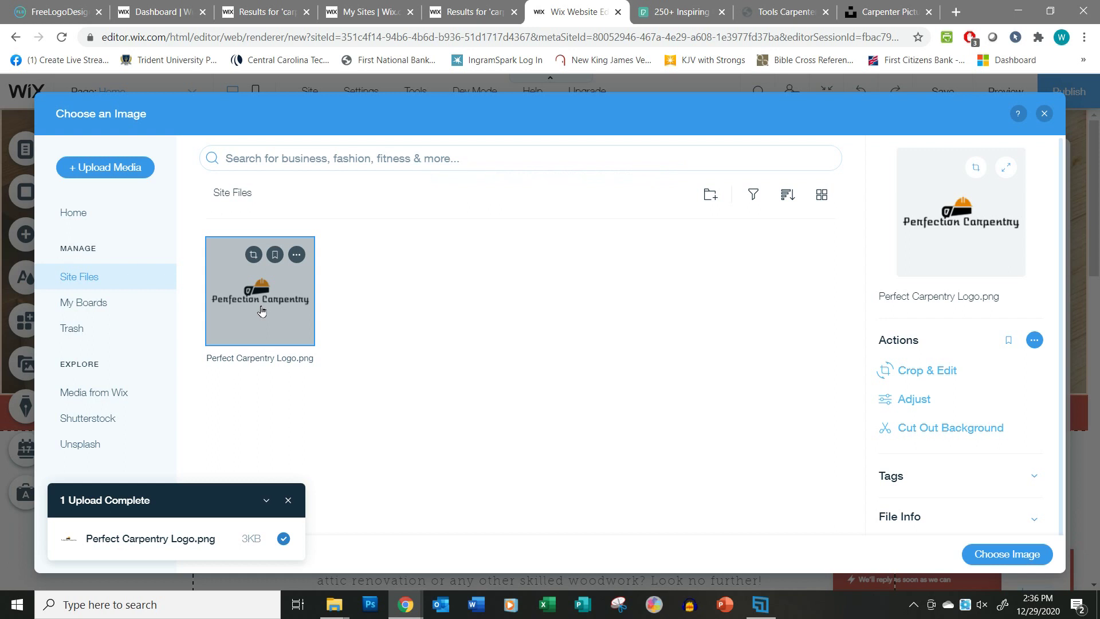
pyautogui.click(1010, 554)
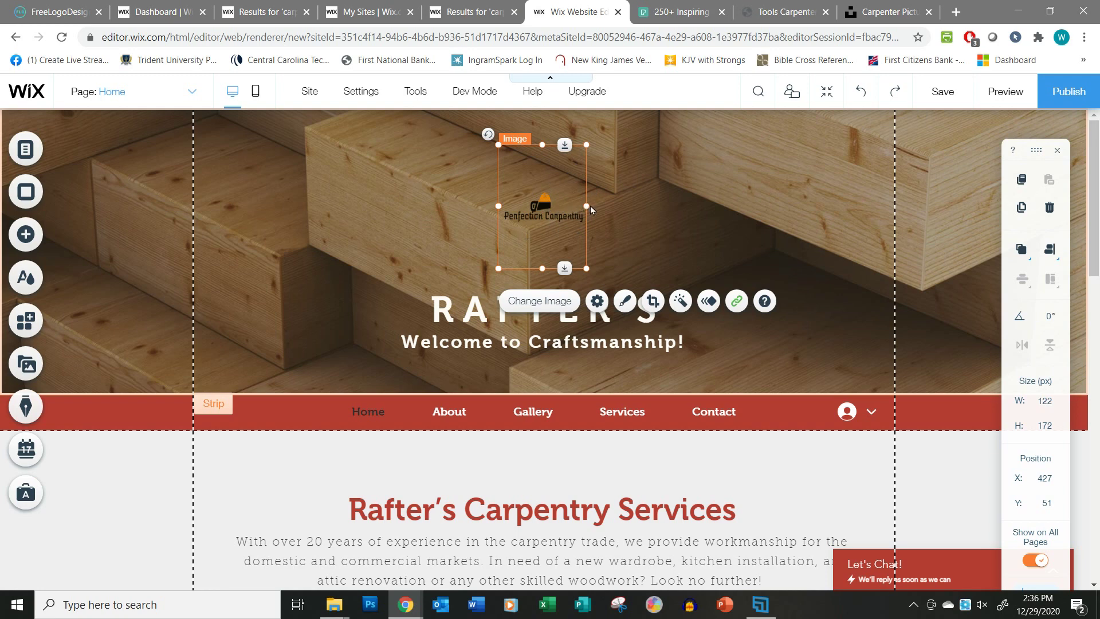
# Enlarge the header logo to about 299 by 243 px and place it at about X 331, Y 27
pyautogui.moveTo(586, 144); pyautogui.dragTo(696, 98)
pyautogui.moveTo(497, 270); pyautogui.dragTo(477, 289)
pyautogui.moveTo(568, 242); pyautogui.dragTo(527, 258)
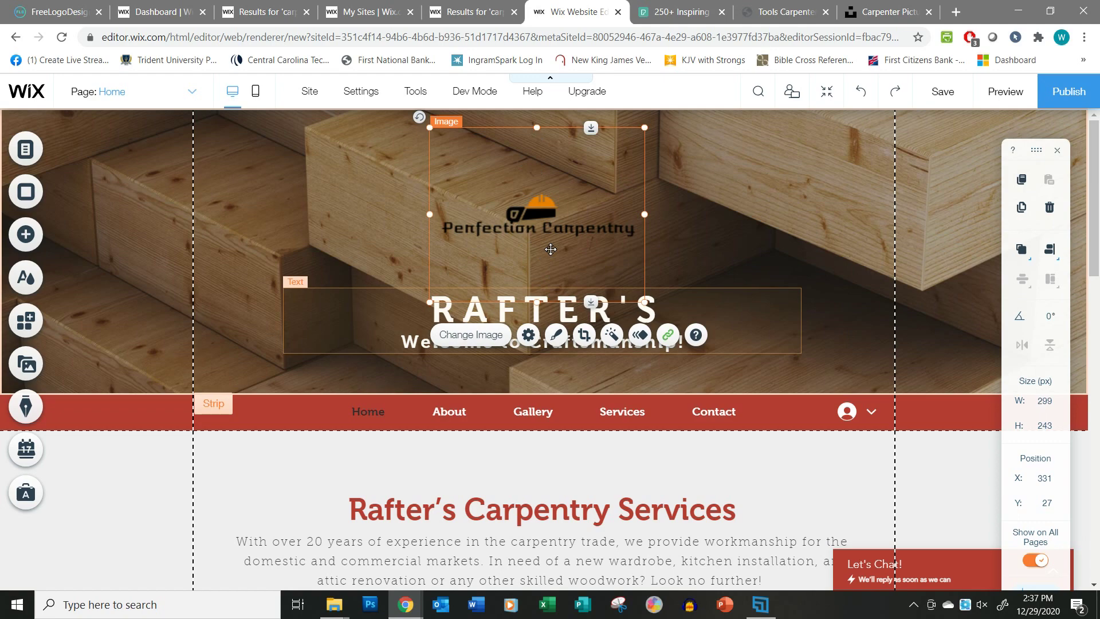
# Crop the empty space above and below the header logo to a height of about 119 px
pyautogui.click(583, 337)
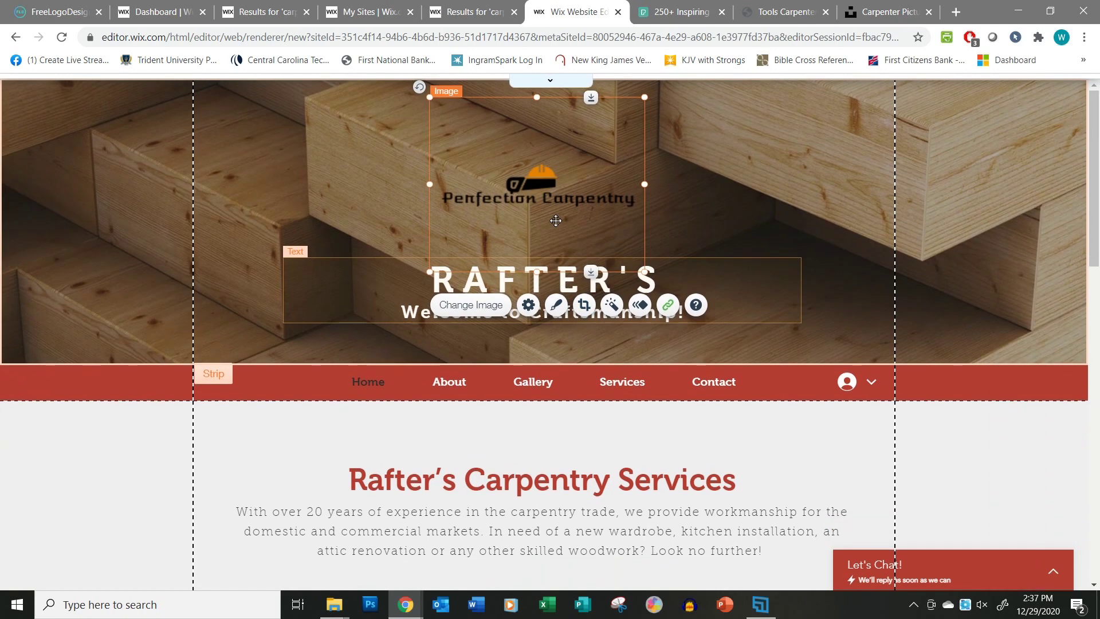
pyautogui.moveTo(538, 99); pyautogui.dragTo(539, 150)
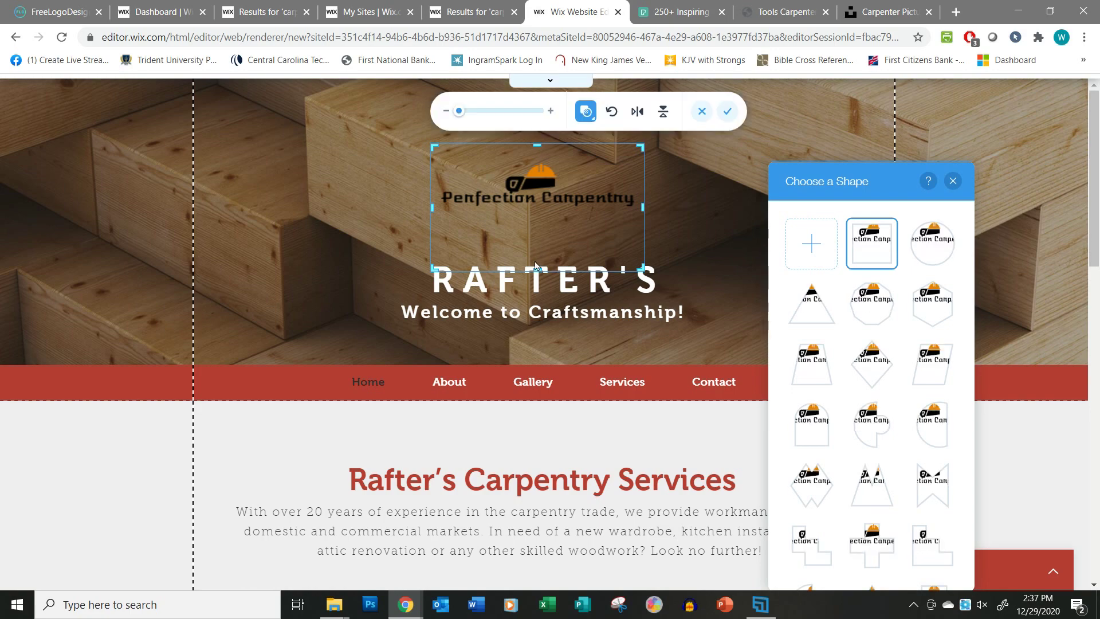
pyautogui.click(539, 274)
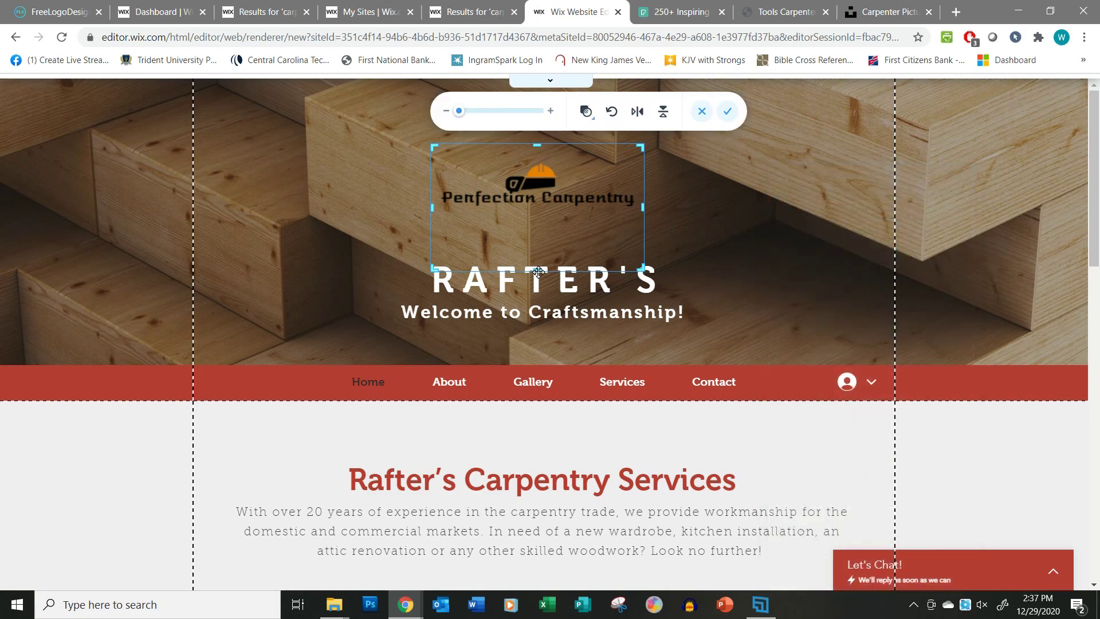
pyautogui.moveTo(538, 270); pyautogui.dragTo(539, 227)
pyautogui.click(728, 113)
# Move the cropped logo down to just above the RAFTER'S title, enlarge it slightly and center it over the title
pyautogui.moveTo(596, 199); pyautogui.dragTo(595, 220)
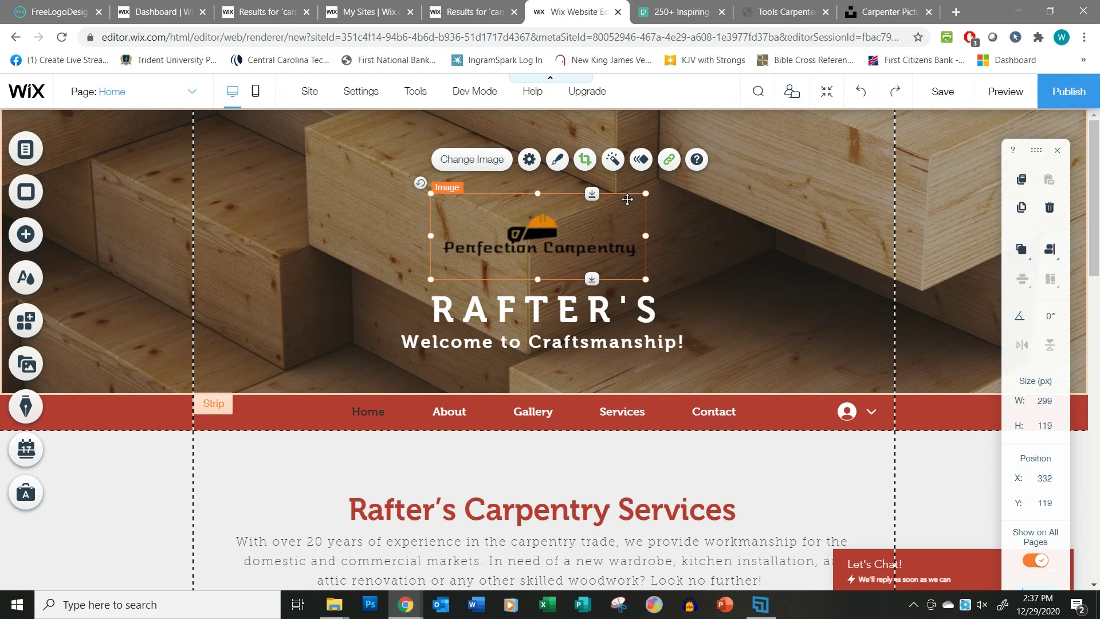
pyautogui.moveTo(644, 194); pyautogui.dragTo(664, 180)
pyautogui.moveTo(569, 222); pyautogui.dragTo(566, 216)
# Delete the RAFTER'S line from the header text, keeping only the welcome line
pyautogui.click(570, 322)
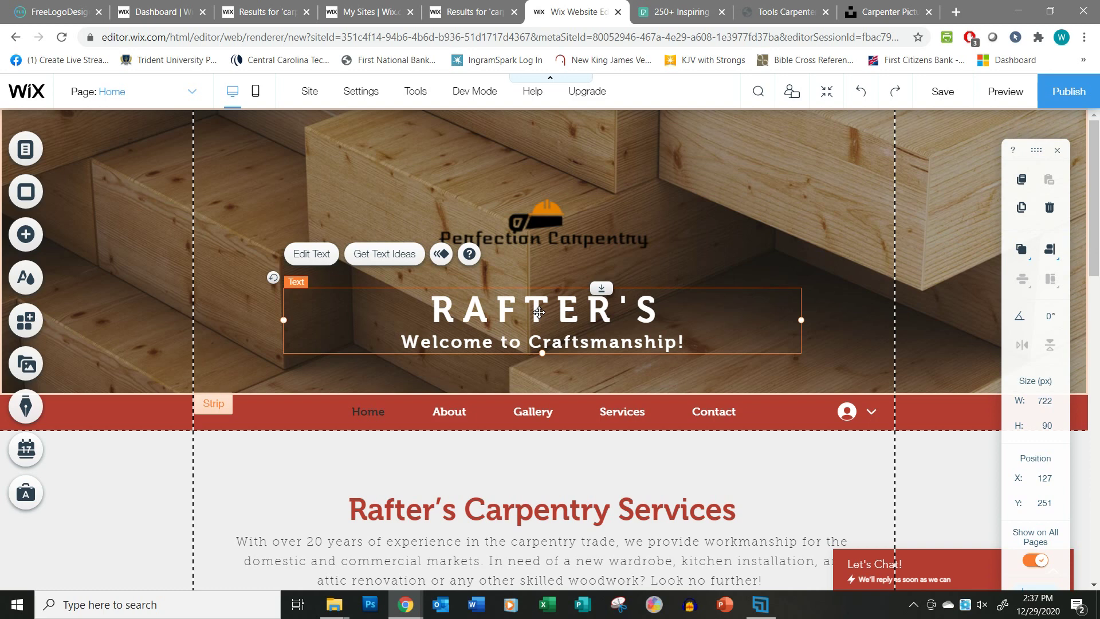
pyautogui.doubleClick(510, 314)
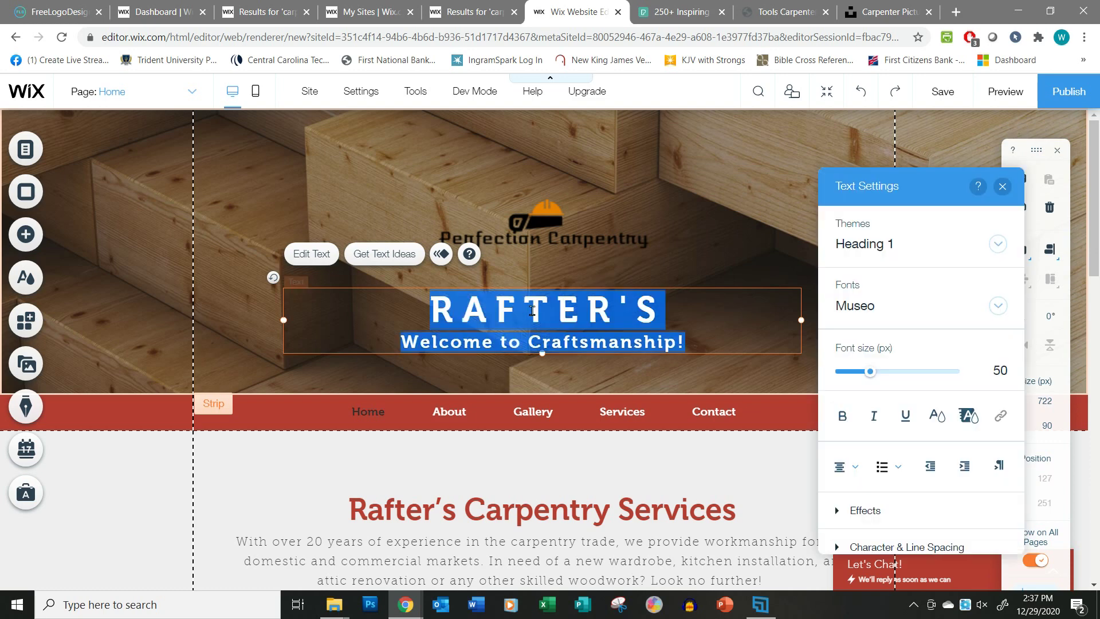
pyautogui.click(531, 310)
pyautogui.moveTo(433, 310); pyautogui.dragTo(674, 305)
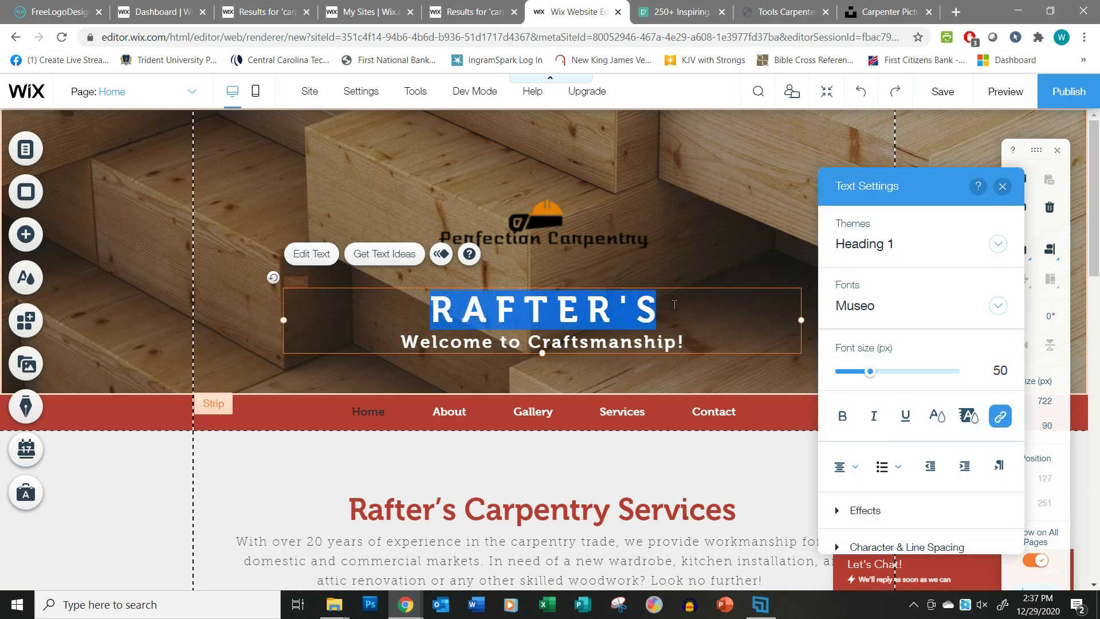
pyautogui.press('BackSpace')
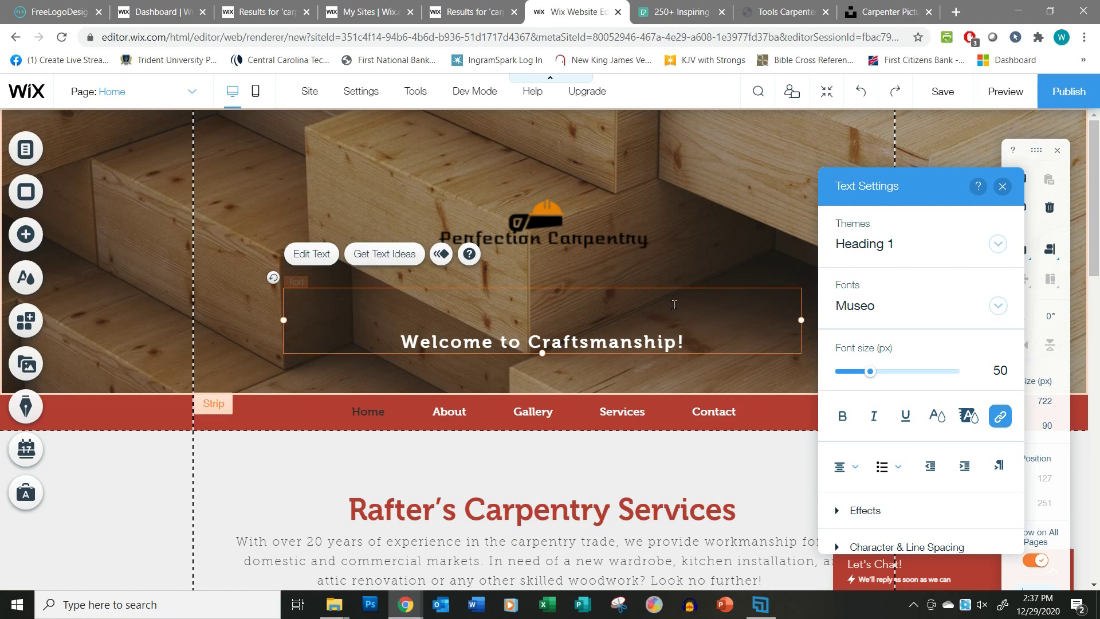
pyautogui.press('Delete')
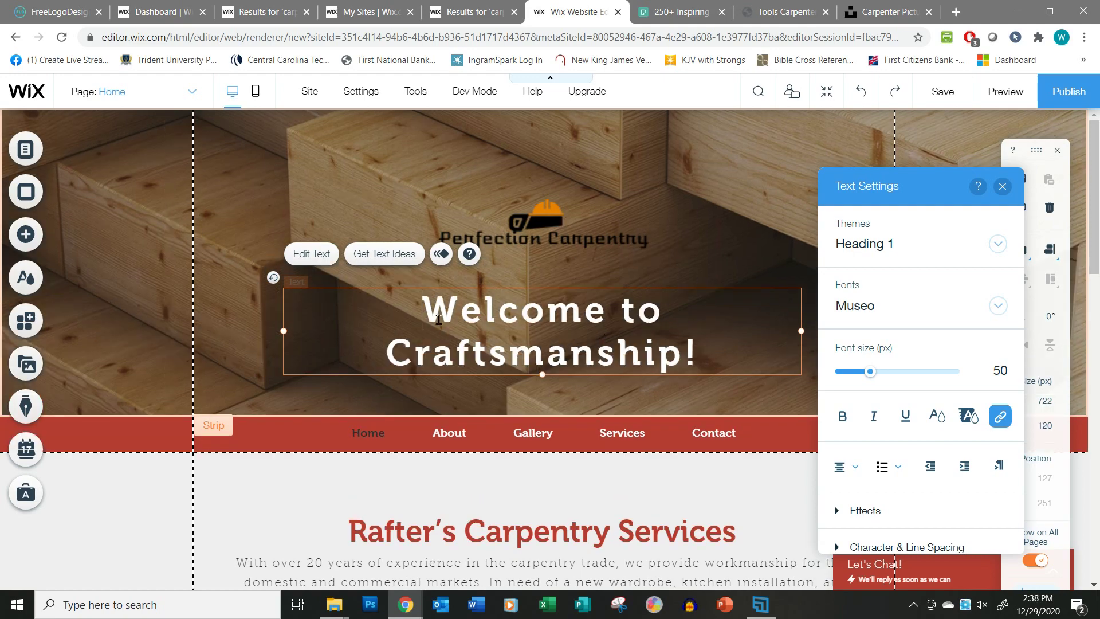
# Replace the remaining welcome text in the header with "When details matter"
pyautogui.moveTo(432, 312); pyautogui.dragTo(693, 346)
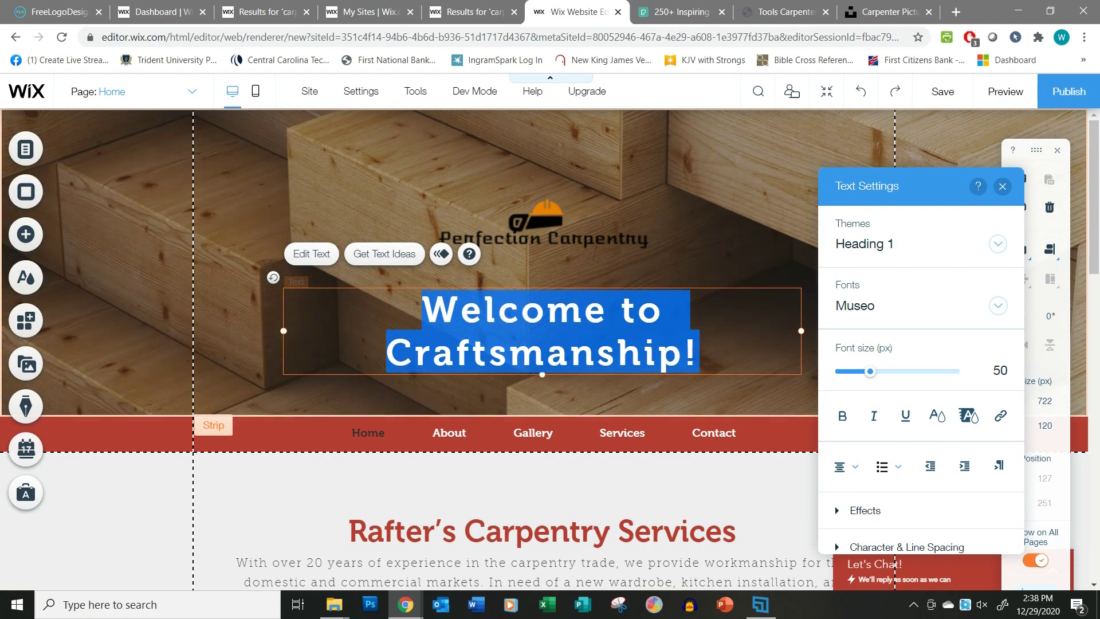
pyautogui.moveTo(405, 606)
pyautogui.tripleClick(514, 322)
pyautogui.write('When details matter')
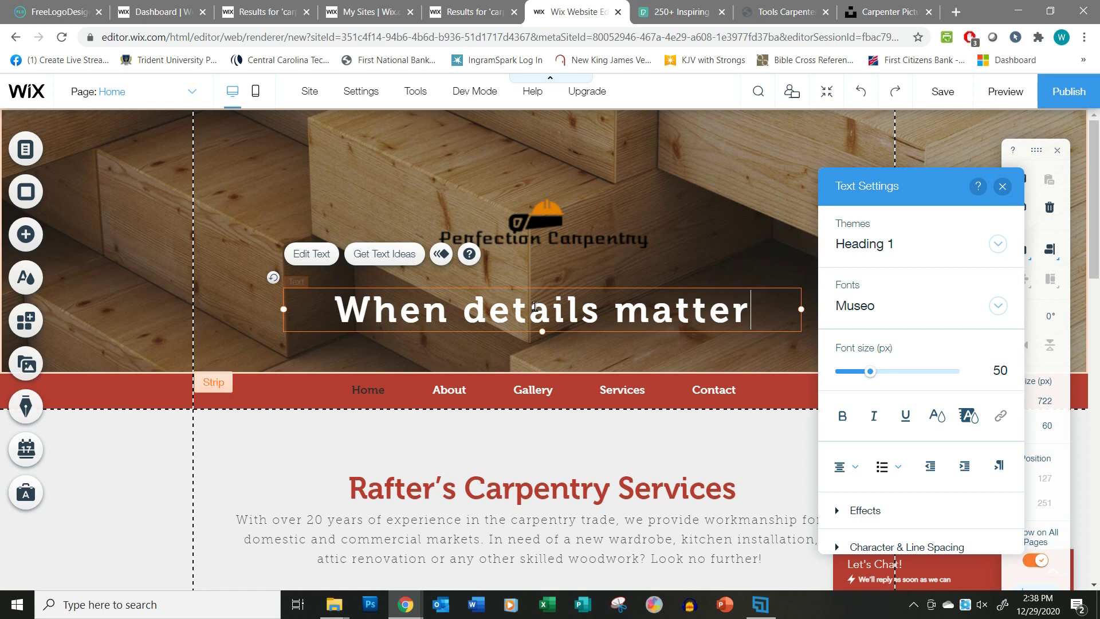
# Reduce the font size of the "When details matter" header text to 34 px
pyautogui.hotkey('ctrl', 'a')
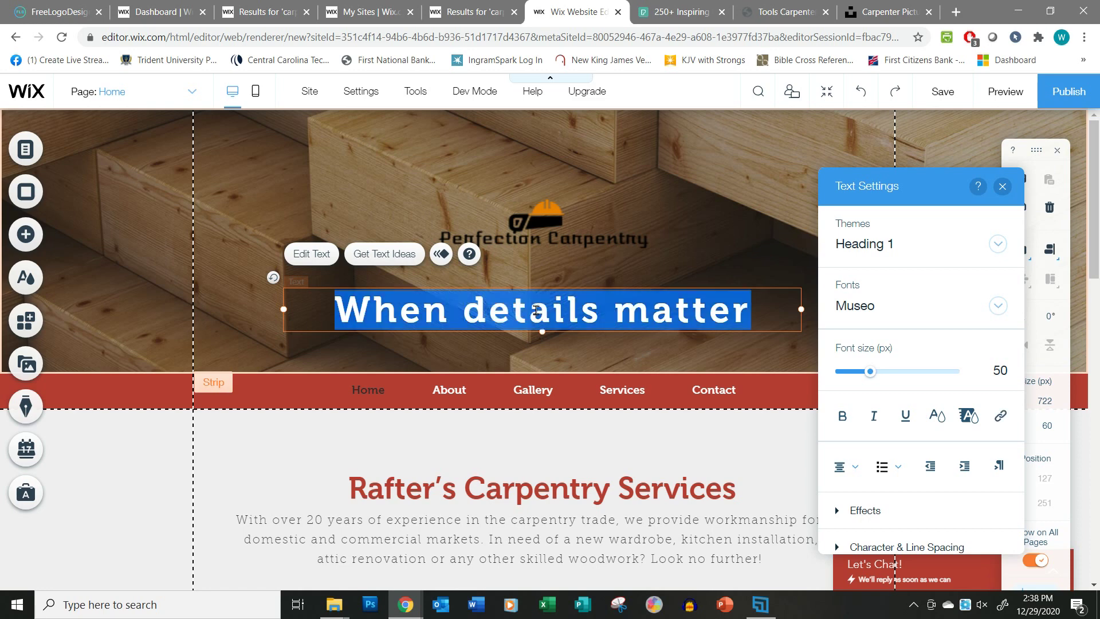
pyautogui.click(499, 304)
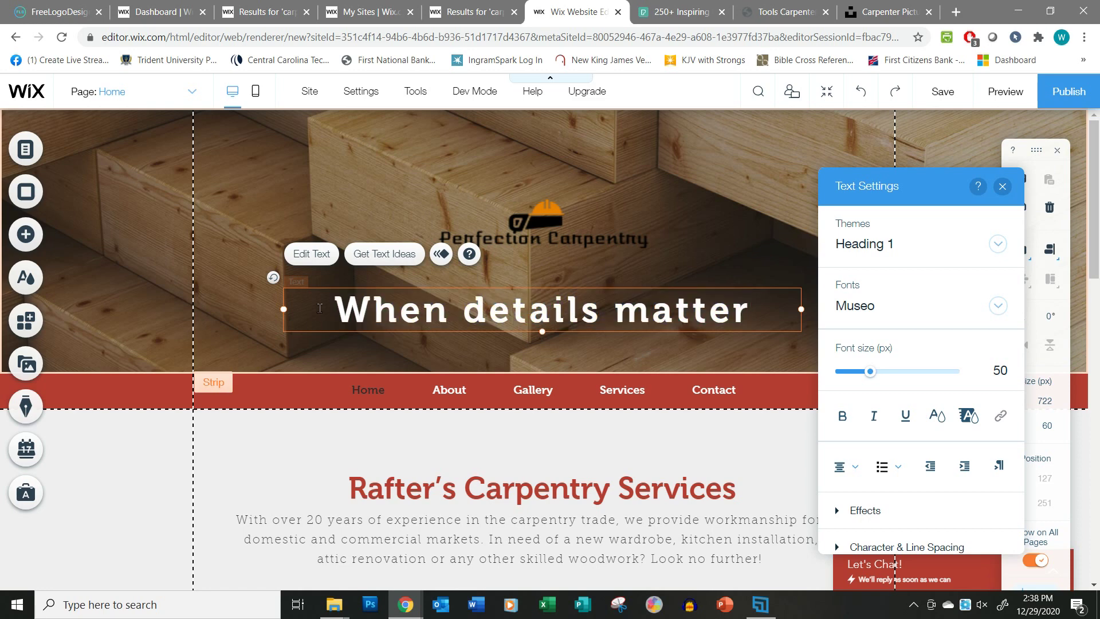
pyautogui.click(339, 313)
pyautogui.doubleClick(351, 308)
pyautogui.moveTo(342, 313); pyautogui.dragTo(745, 314)
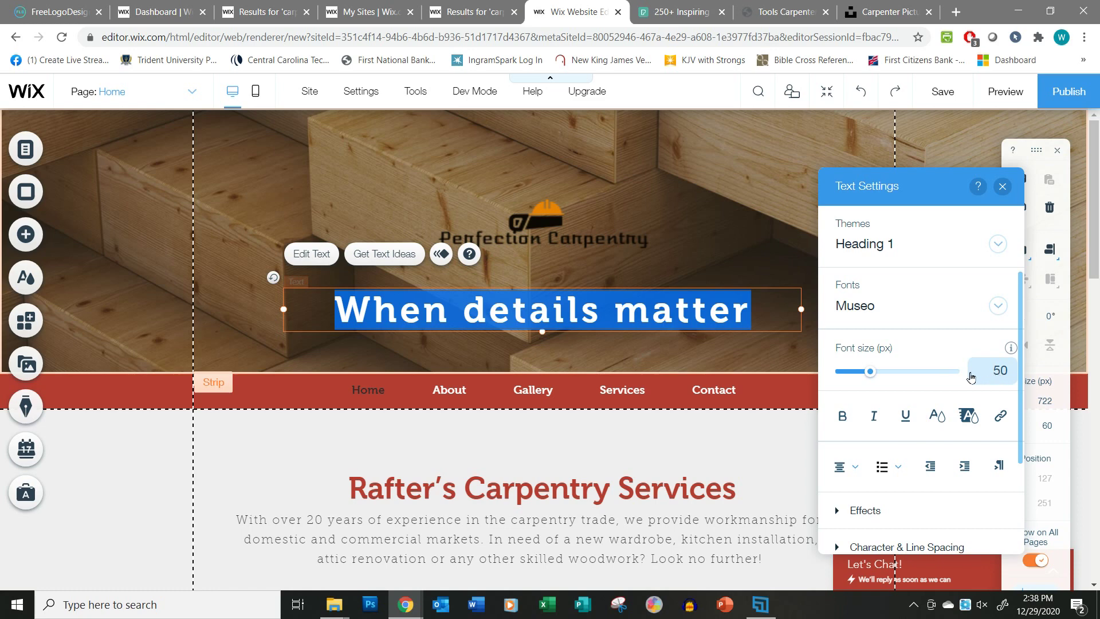
pyautogui.moveTo(872, 373); pyautogui.dragTo(860, 375)
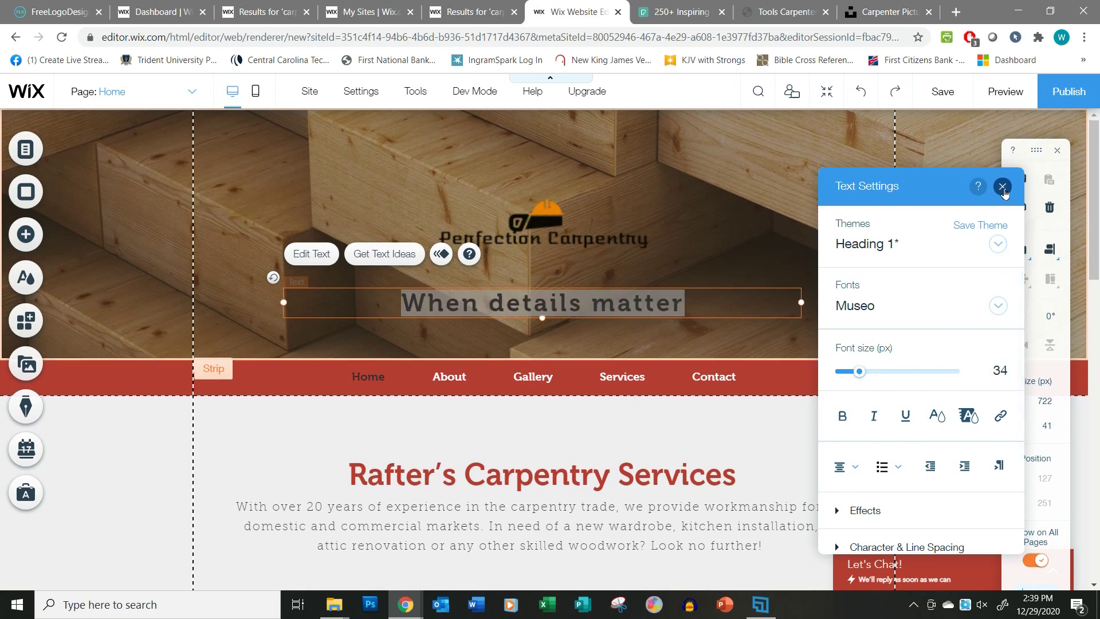
pyautogui.click(1002, 186)
pyautogui.click(695, 237)
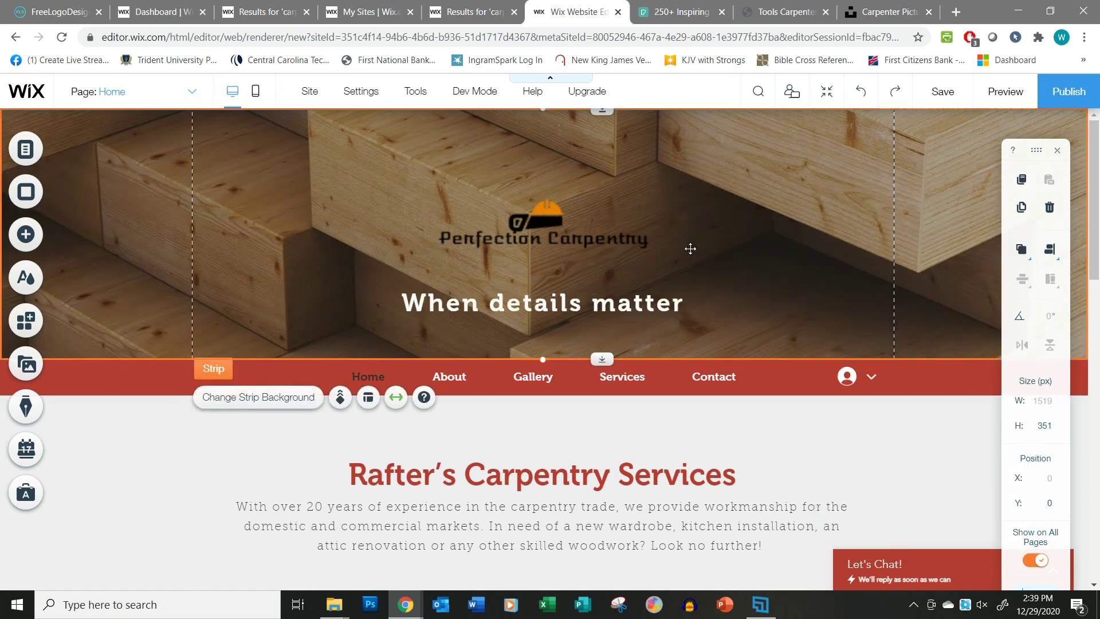
# Enlarge the header logo to about 357 by 154 px and center it above the tagline at about X 309, Y 82
pyautogui.click(558, 233)
pyautogui.moveTo(659, 173); pyautogui.dragTo(681, 164)
pyautogui.moveTo(561, 208); pyautogui.dragTo(548, 216)
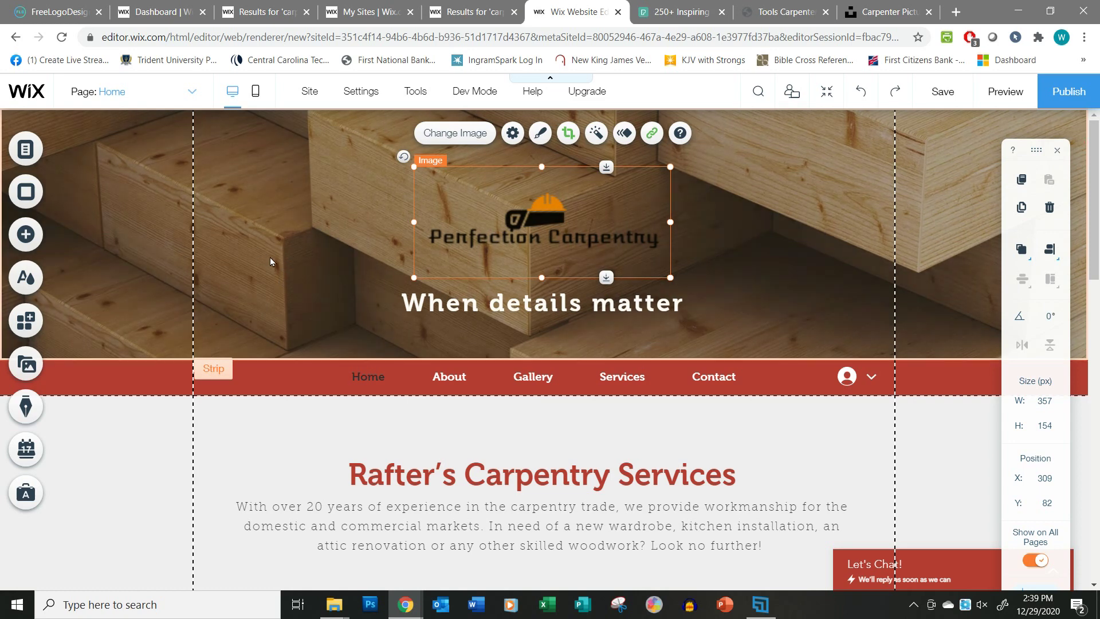
pyautogui.click(130, 214)
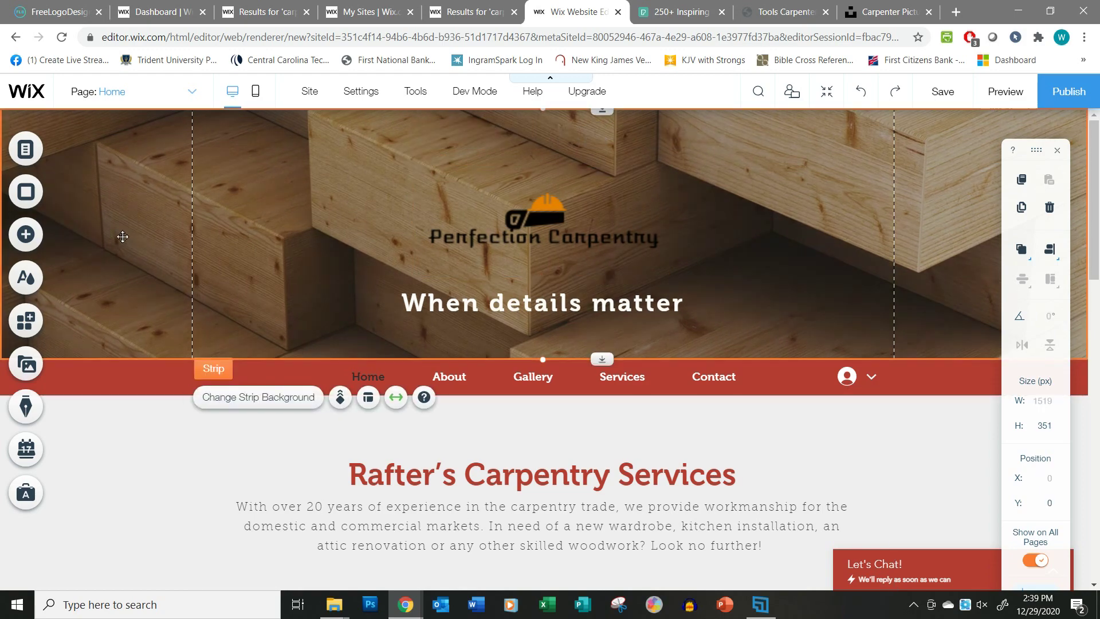
pyautogui.scroll(-5, 320, 380)
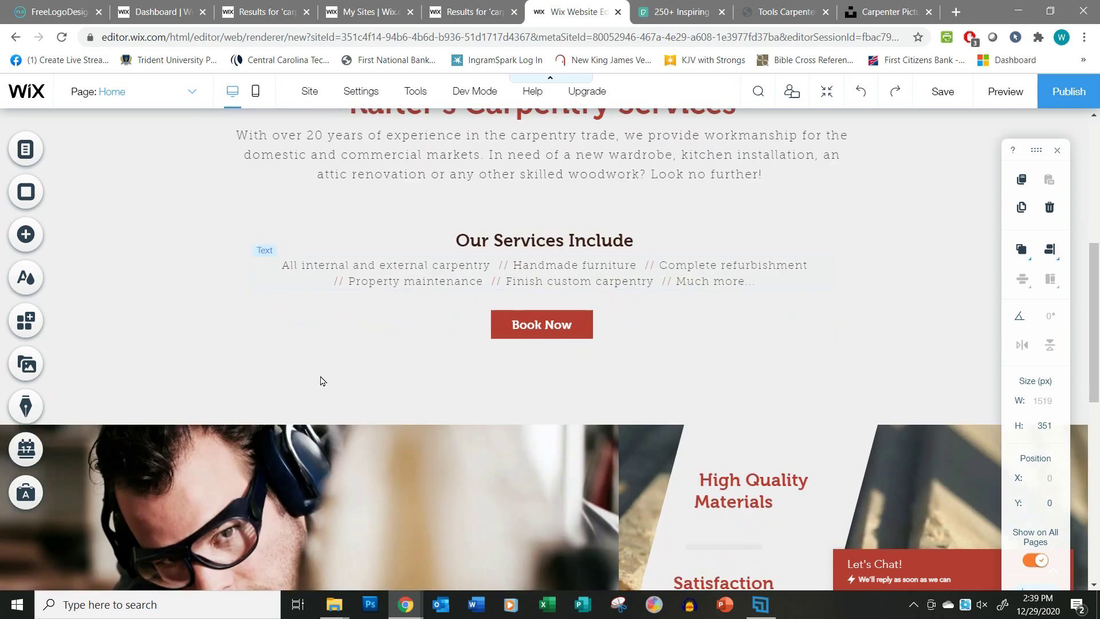
pyautogui.scroll(-1, 433, 372)
pyautogui.click(425, 343)
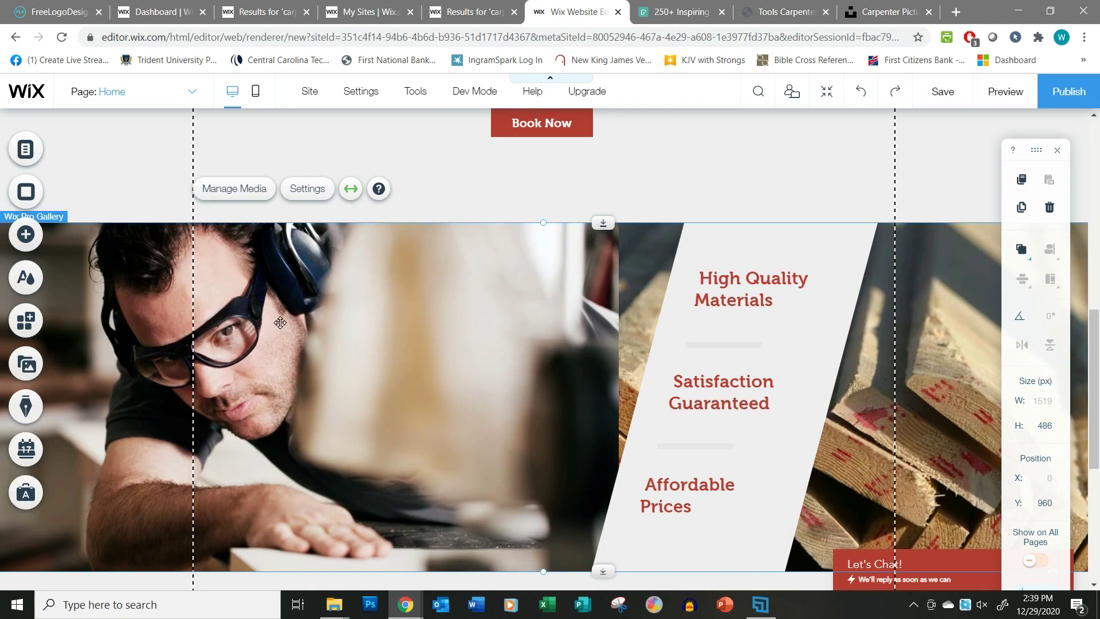
pyautogui.scroll(1, 284, 353)
pyautogui.scroll(10, 284, 352)
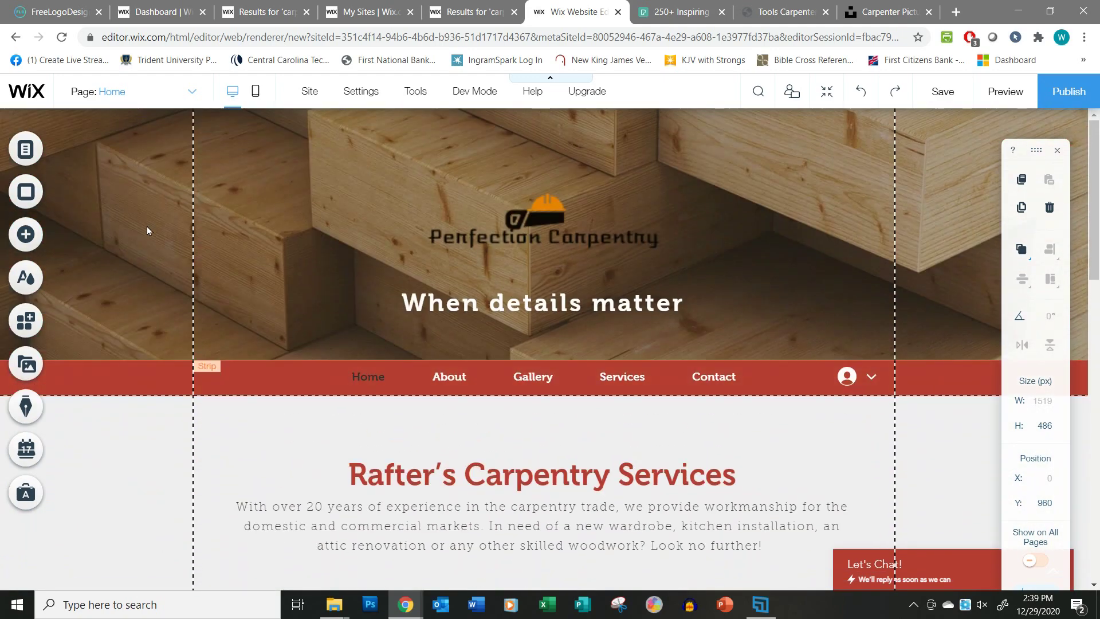
# Open the image chooser for the header strip's background and browse the Wix media images
pyautogui.click(151, 232)
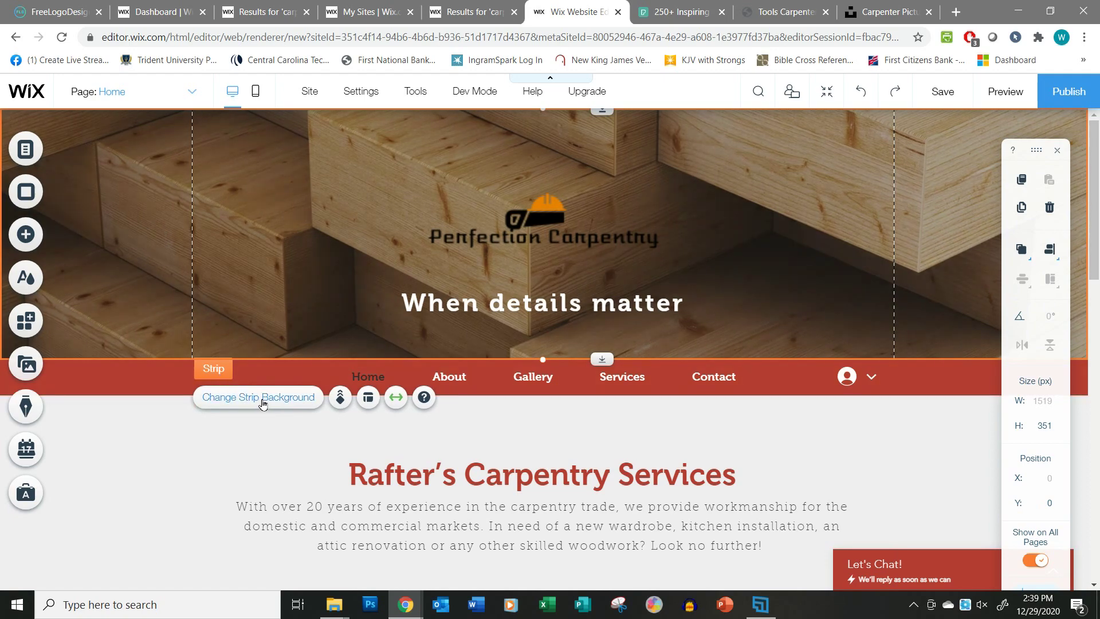
pyautogui.click(263, 398)
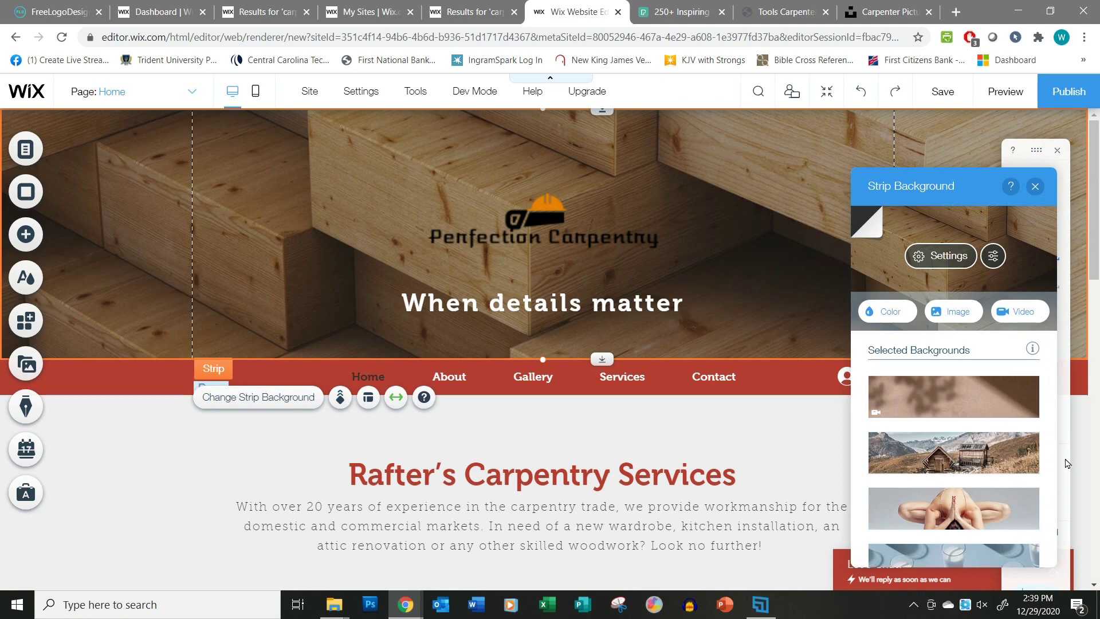
pyautogui.scroll(-8, 1016, 404)
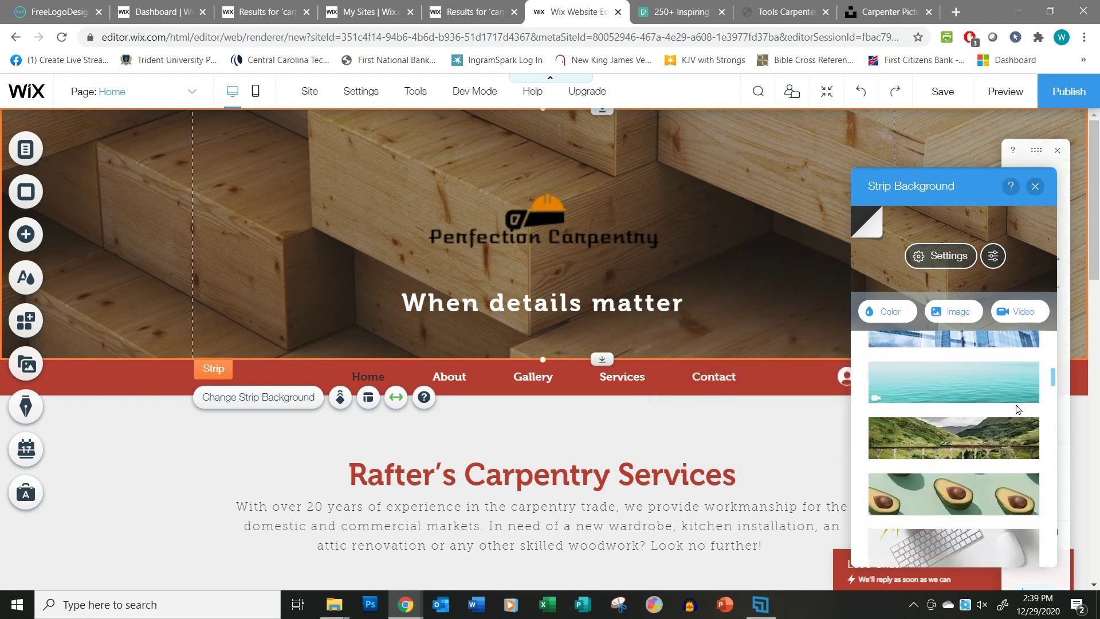
pyautogui.scroll(8, 1017, 410)
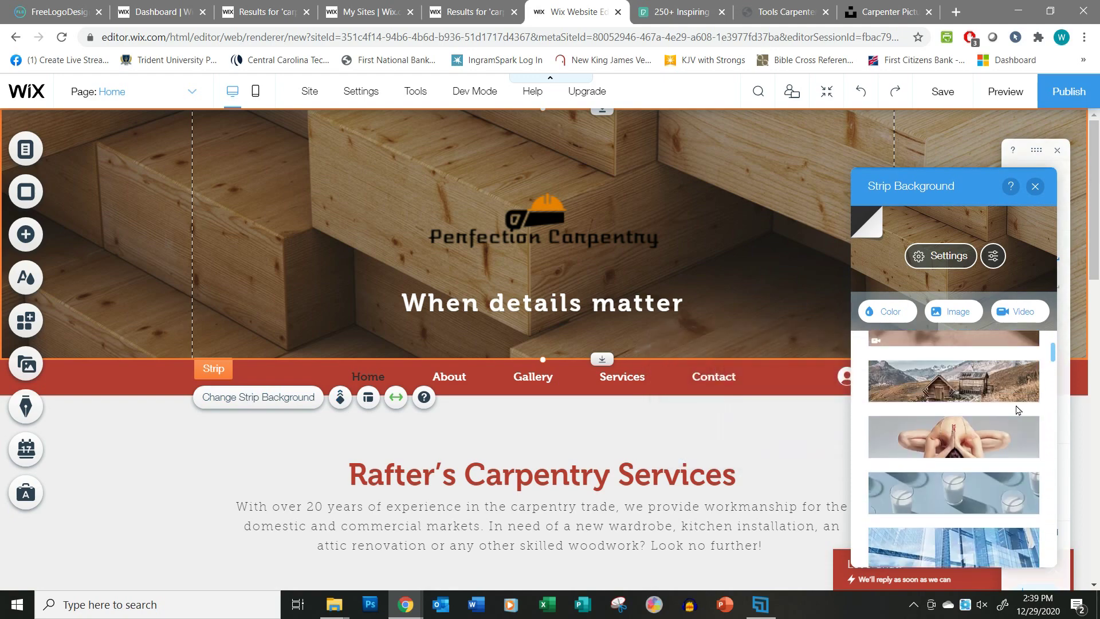
pyautogui.click(955, 316)
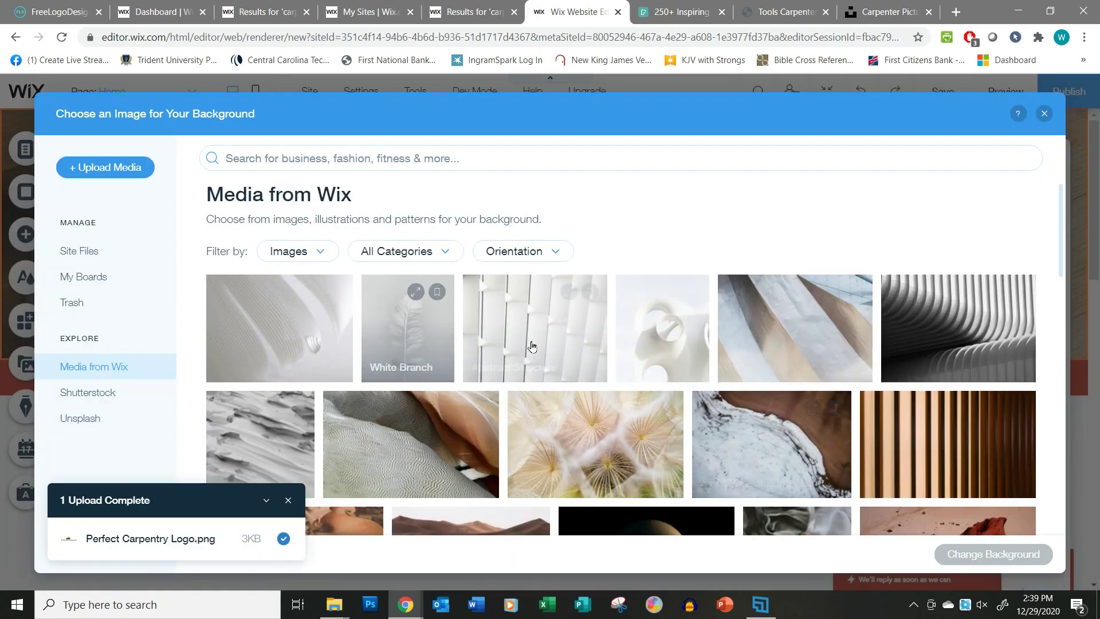
pyautogui.scroll(-5, 580, 367)
pyautogui.scroll(-2, 583, 372)
pyautogui.scroll(6, 583, 372)
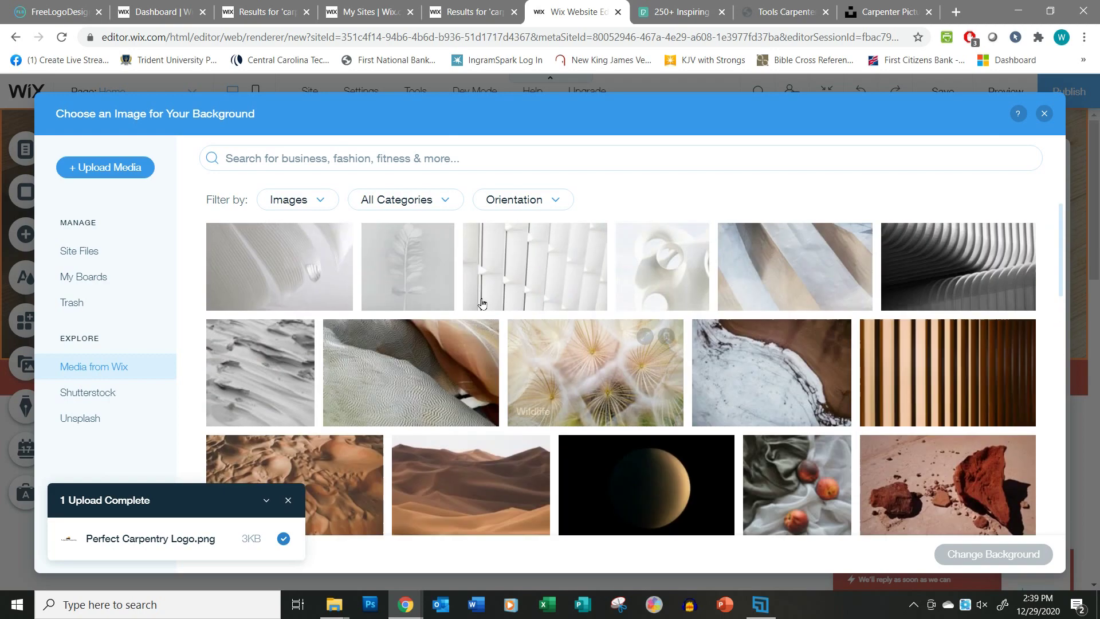
# Search the Wix media for "wood" and apply the light brown wood plank texture as the header strip background
pyautogui.click(300, 156)
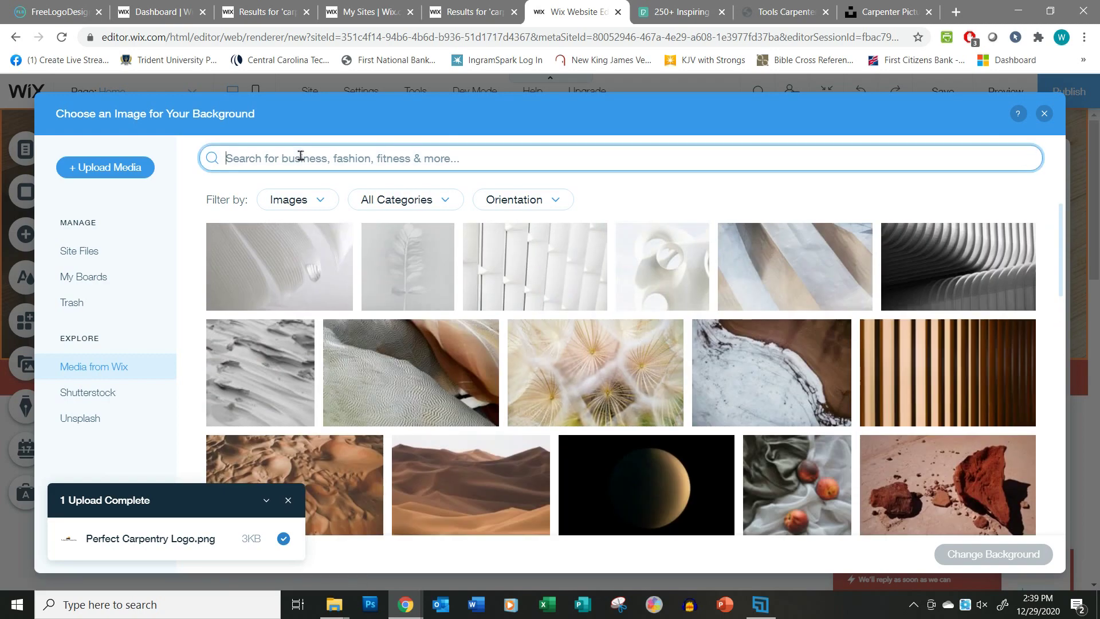
pyautogui.write('wood')
pyautogui.press('Return')
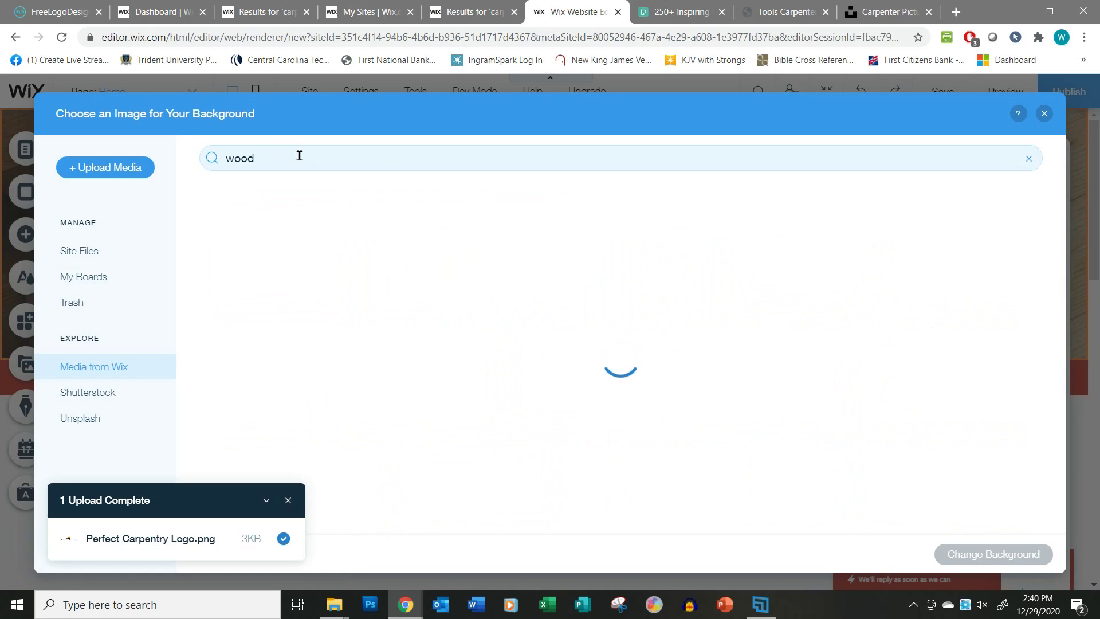
pyautogui.scroll(-10, 738, 403)
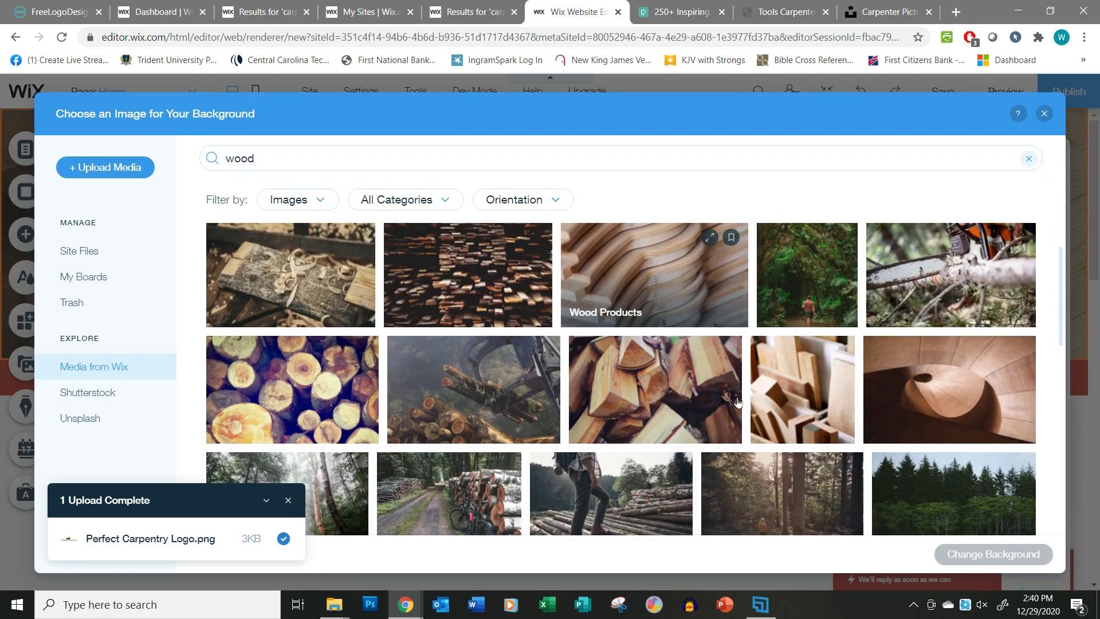
pyautogui.scroll(-10, 738, 403)
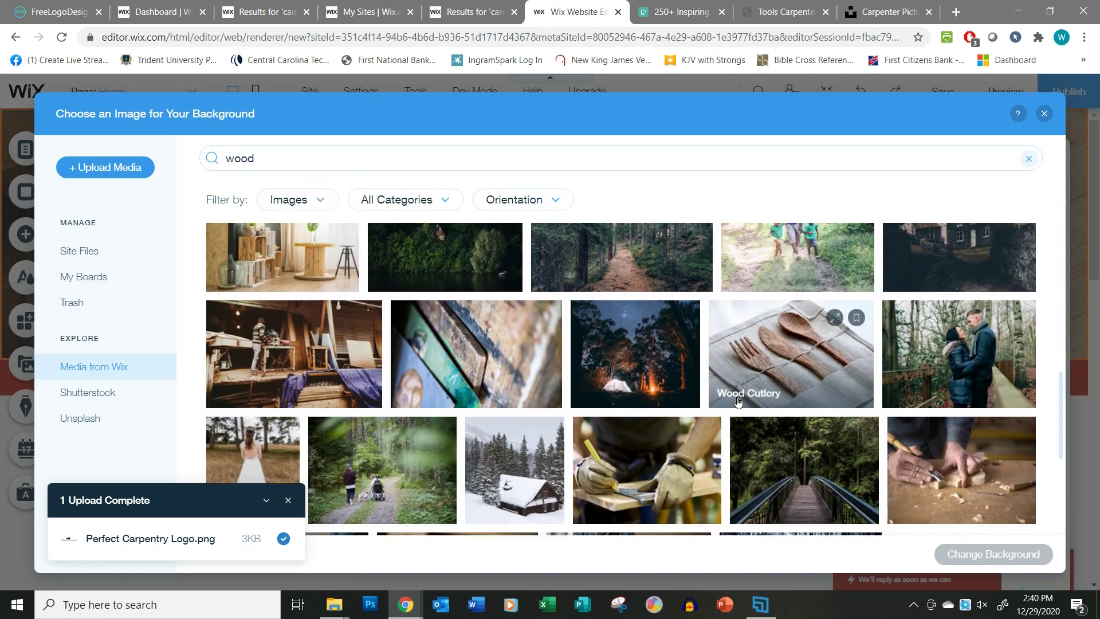
pyautogui.scroll(-6, 738, 403)
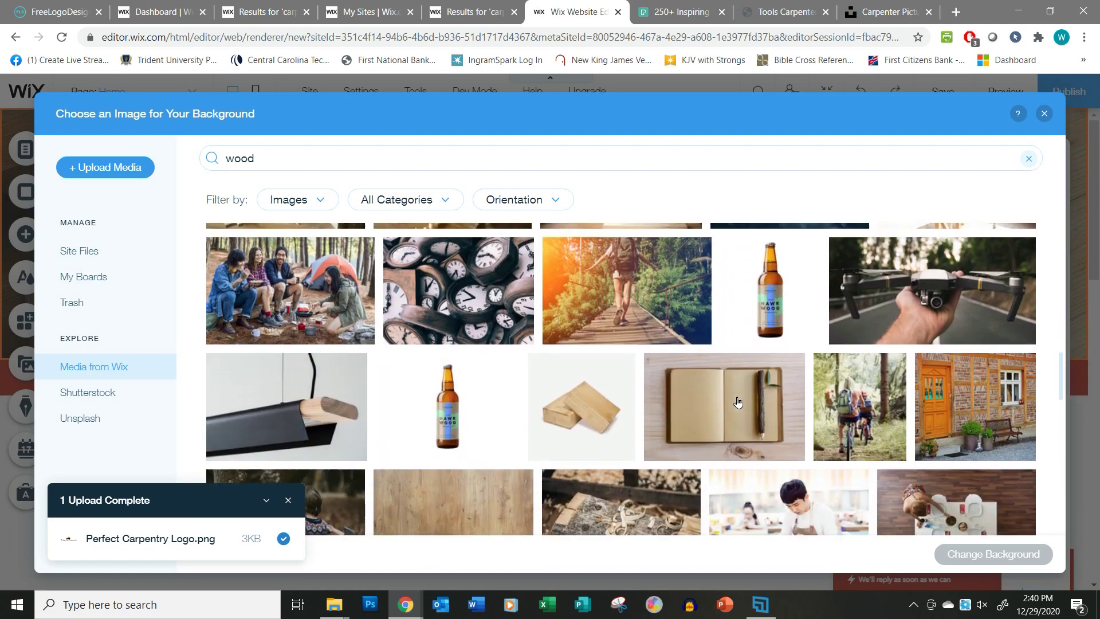
pyautogui.scroll(-2, 738, 403)
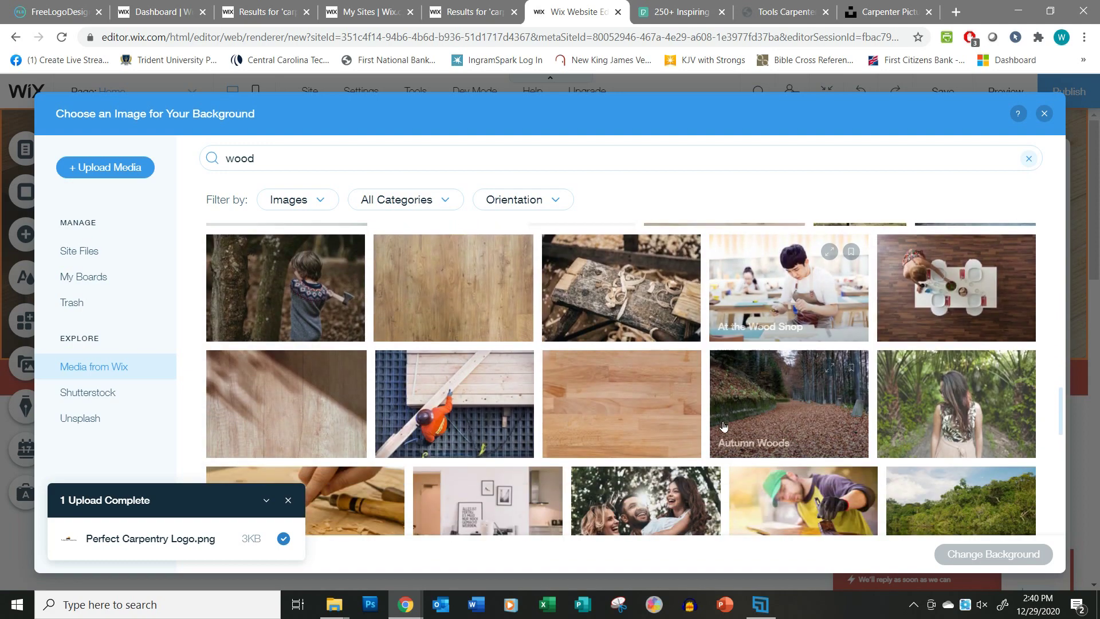
pyautogui.click(624, 402)
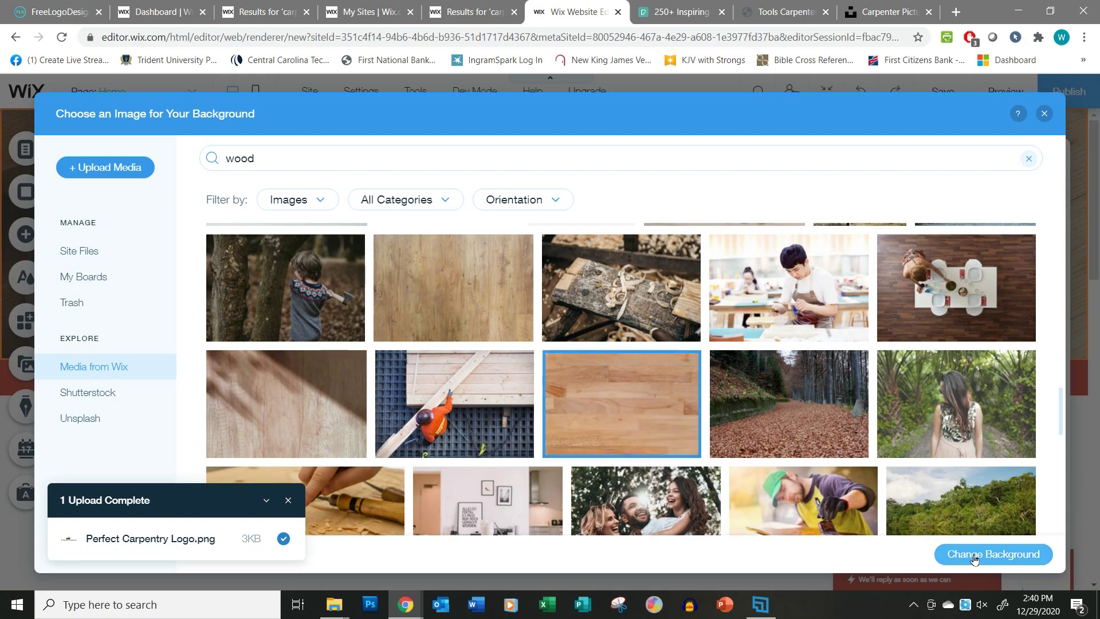
pyautogui.click(1008, 550)
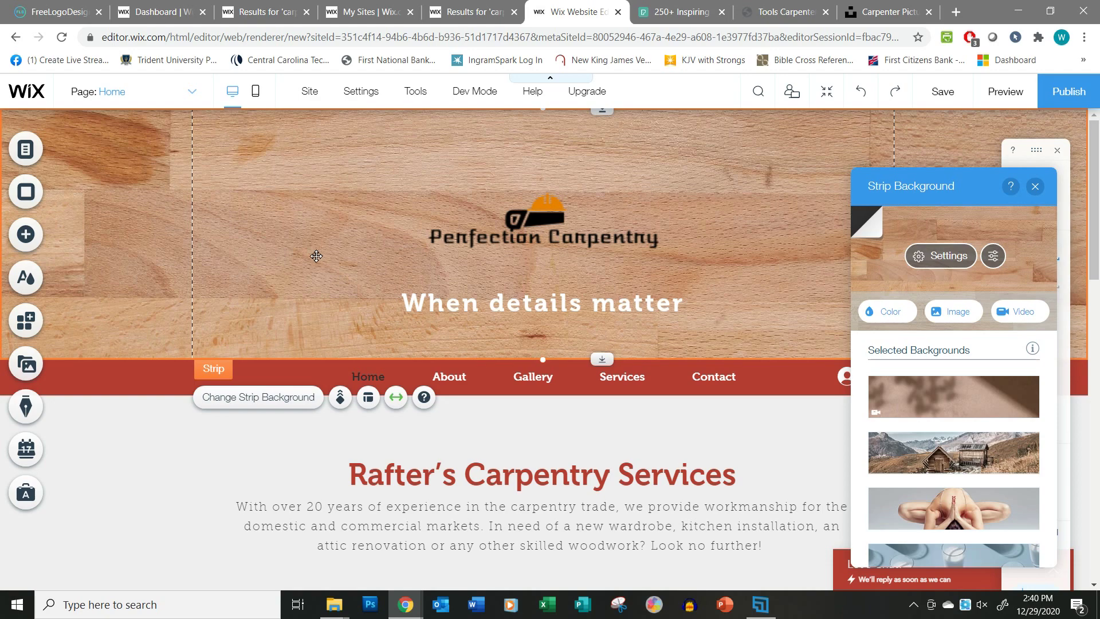
# Reopen the image chooser for the header strip background, clear the "wood" search and show the site files
pyautogui.click(960, 317)
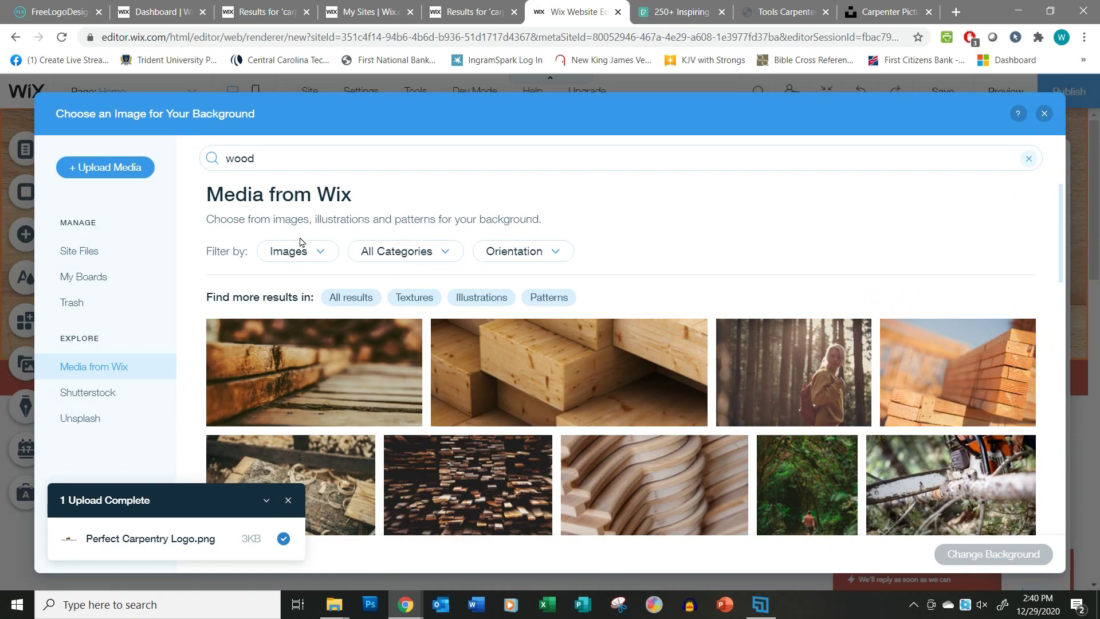
pyautogui.click(1028, 159)
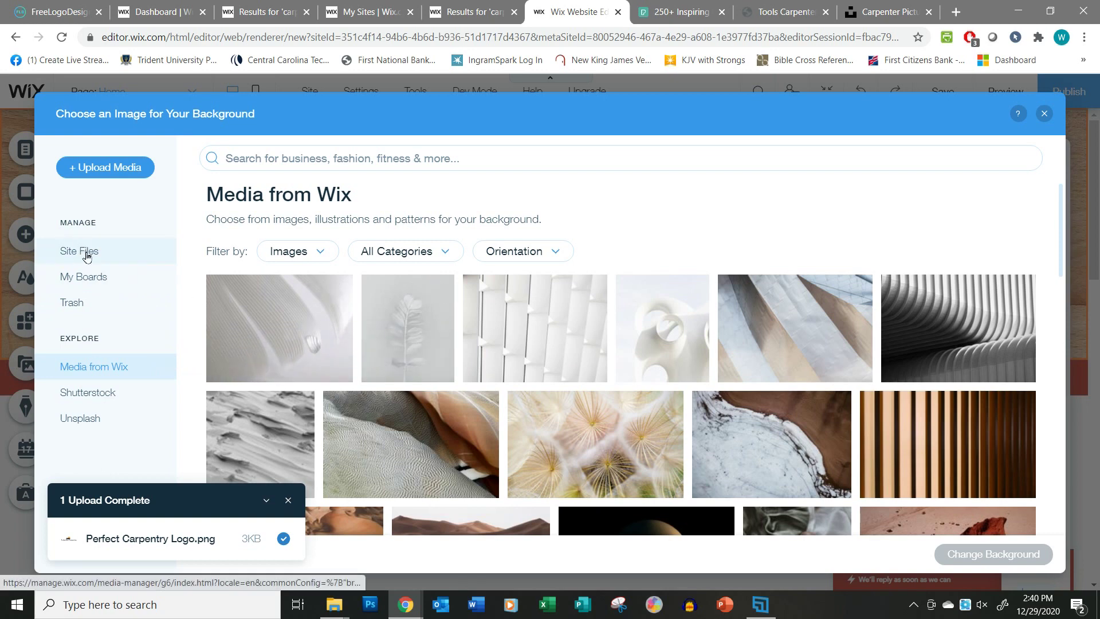
pyautogui.scroll(-5, 726, 413)
pyautogui.scroll(5, 726, 413)
pyautogui.click(90, 253)
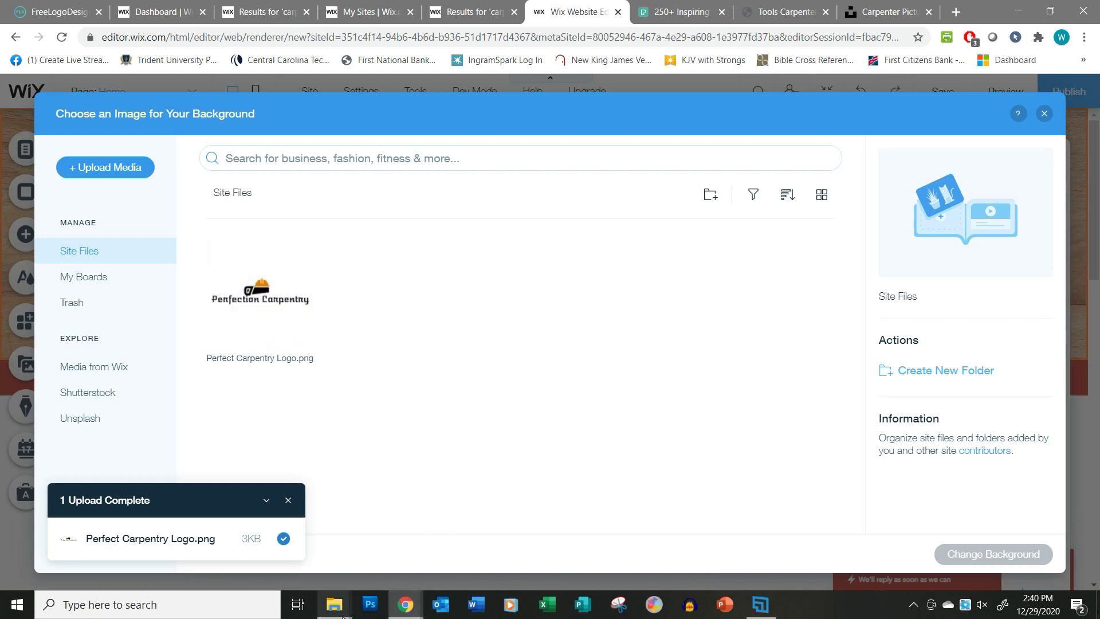
# Upload the Homepage Main Image file from the Website Files folder in File Explorer to the site files
pyautogui.moveTo(338, 614)
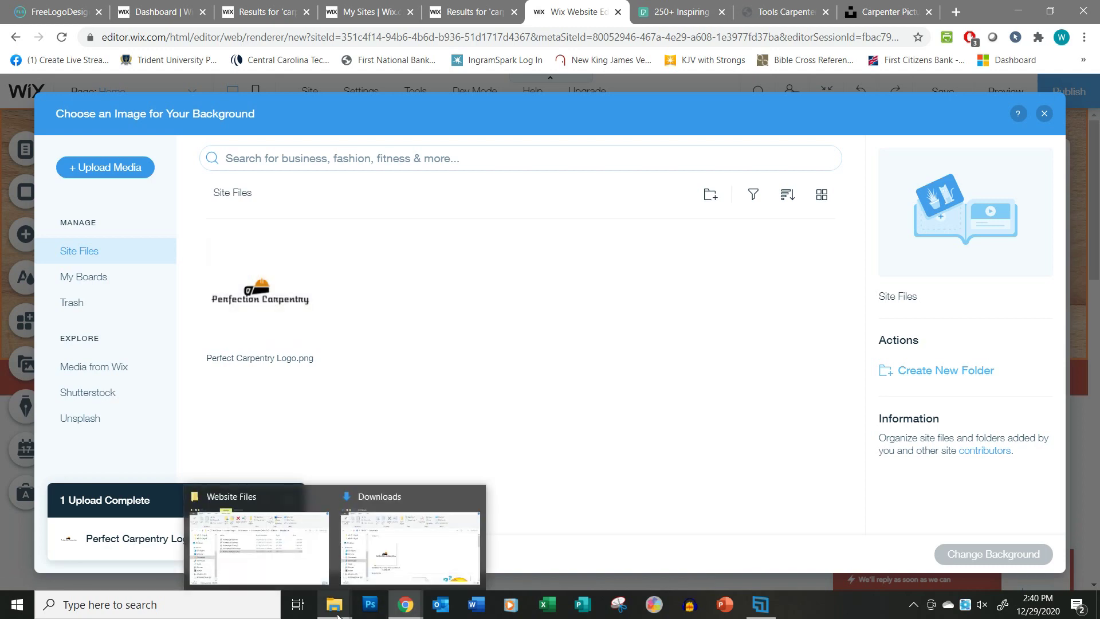
pyautogui.click(302, 575)
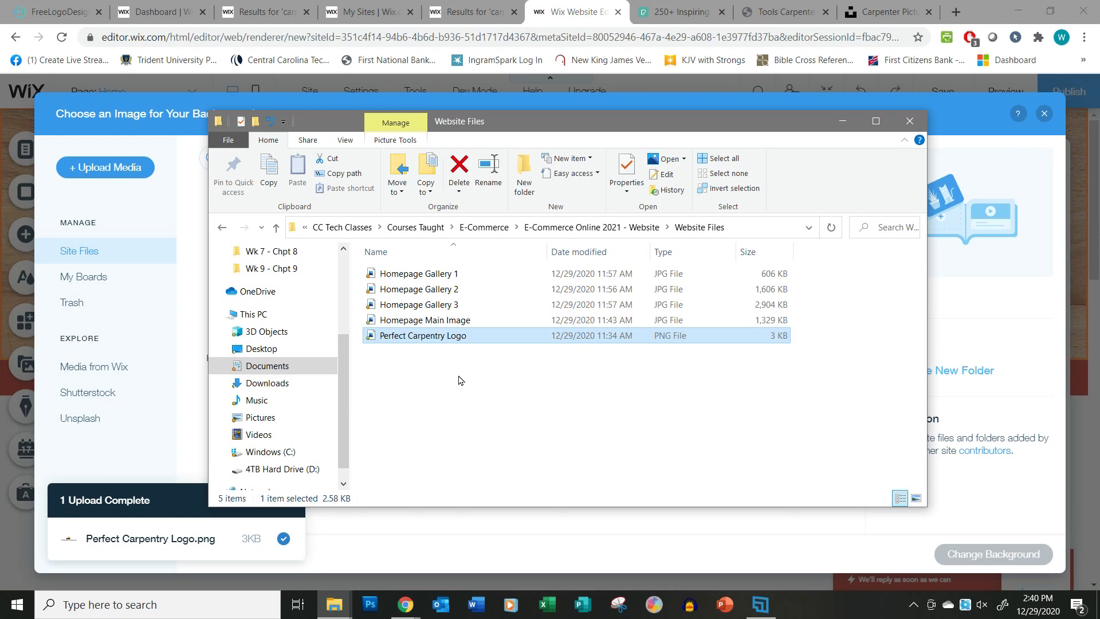
pyautogui.click(458, 322)
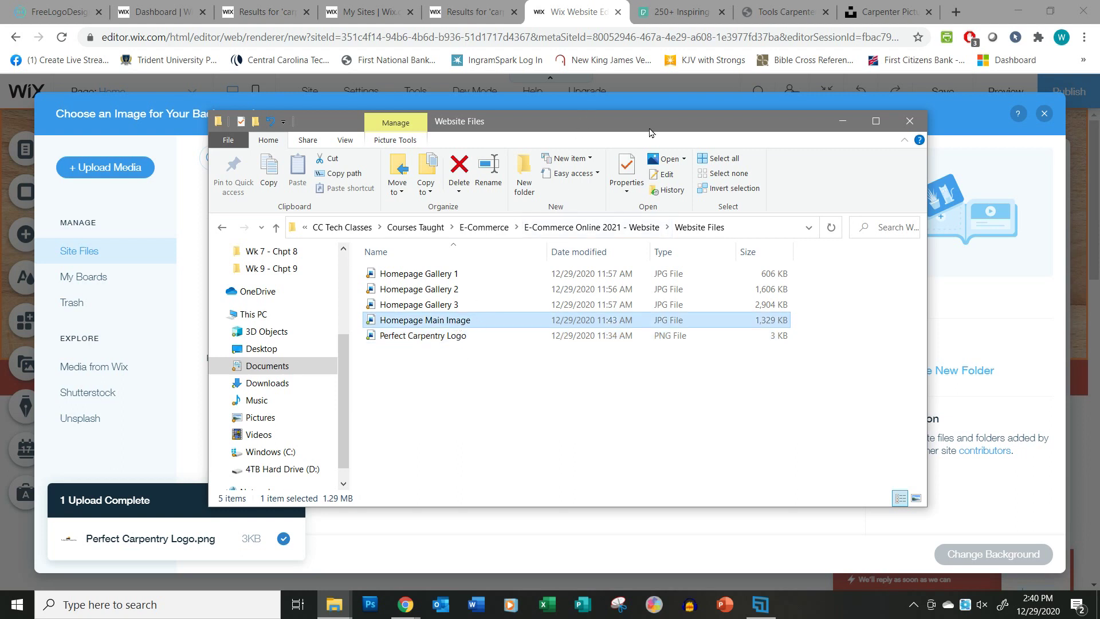
pyautogui.moveTo(928, 260); pyautogui.dragTo(819, 266)
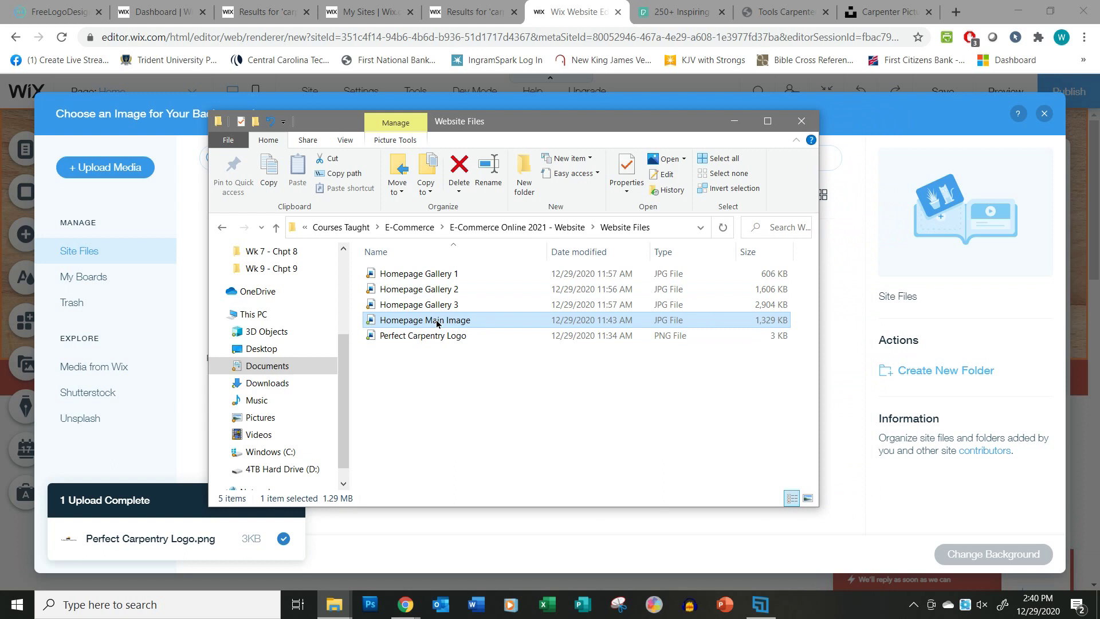
pyautogui.moveTo(548, 126); pyautogui.dragTo(906, 142)
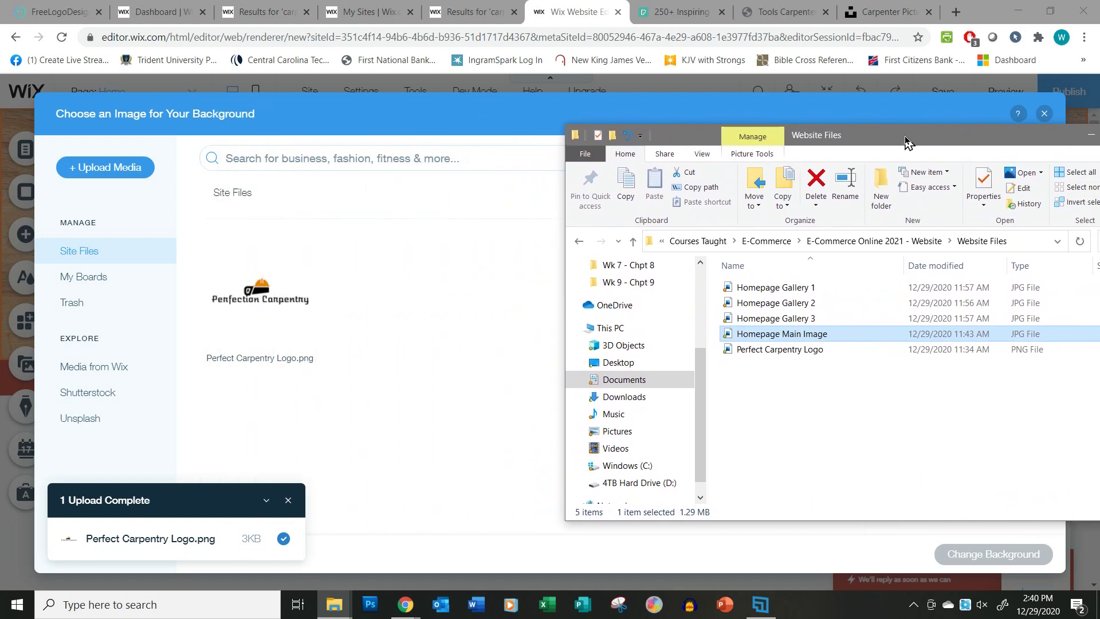
pyautogui.moveTo(793, 335); pyautogui.dragTo(453, 334)
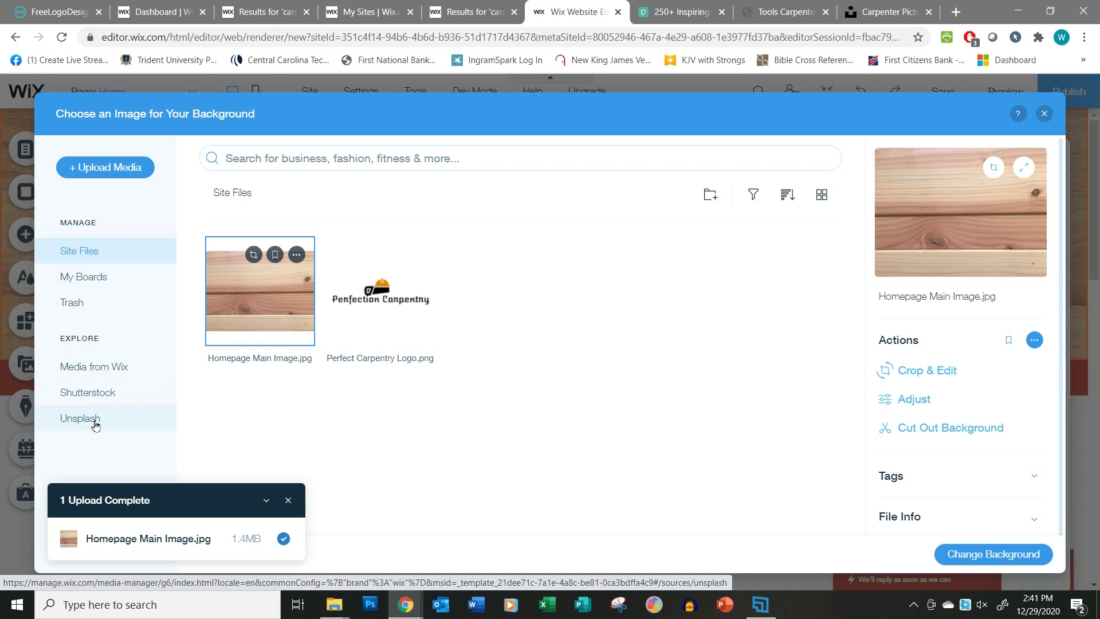
# Switch to the Unsplash page and look through its carpenter photos
pyautogui.click(875, 12)
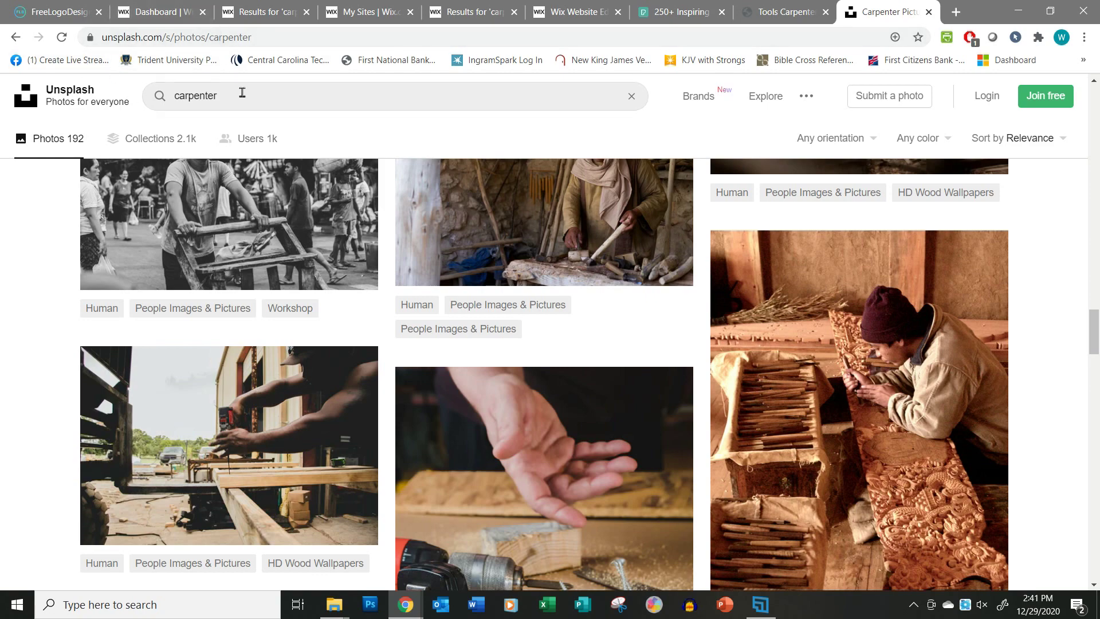
pyautogui.scroll(-10, 481, 306)
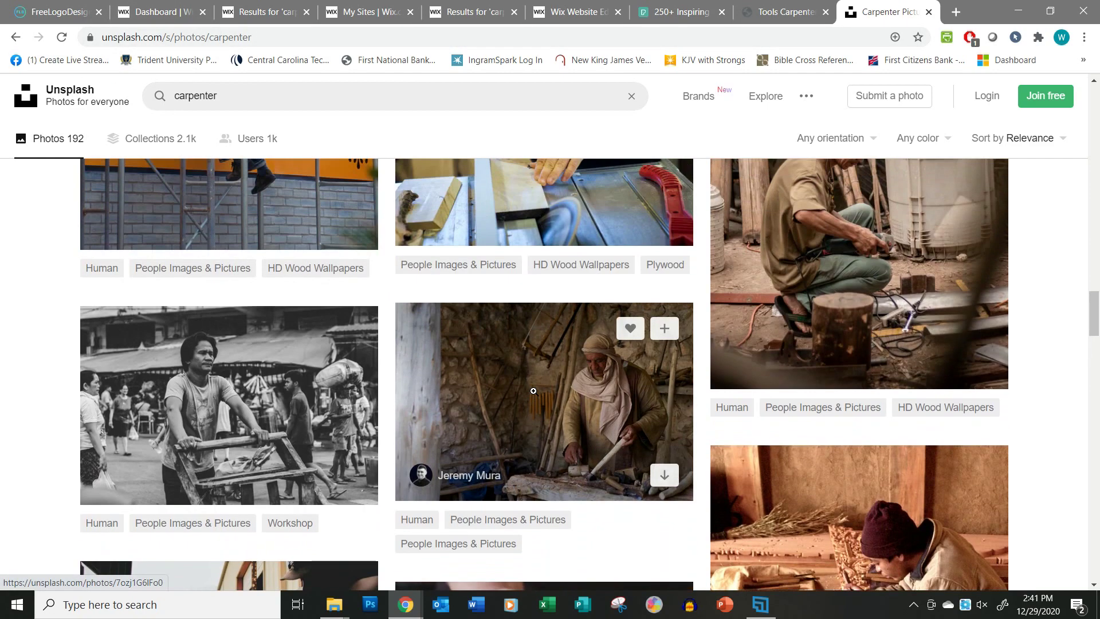
pyautogui.scroll(-10, 536, 391)
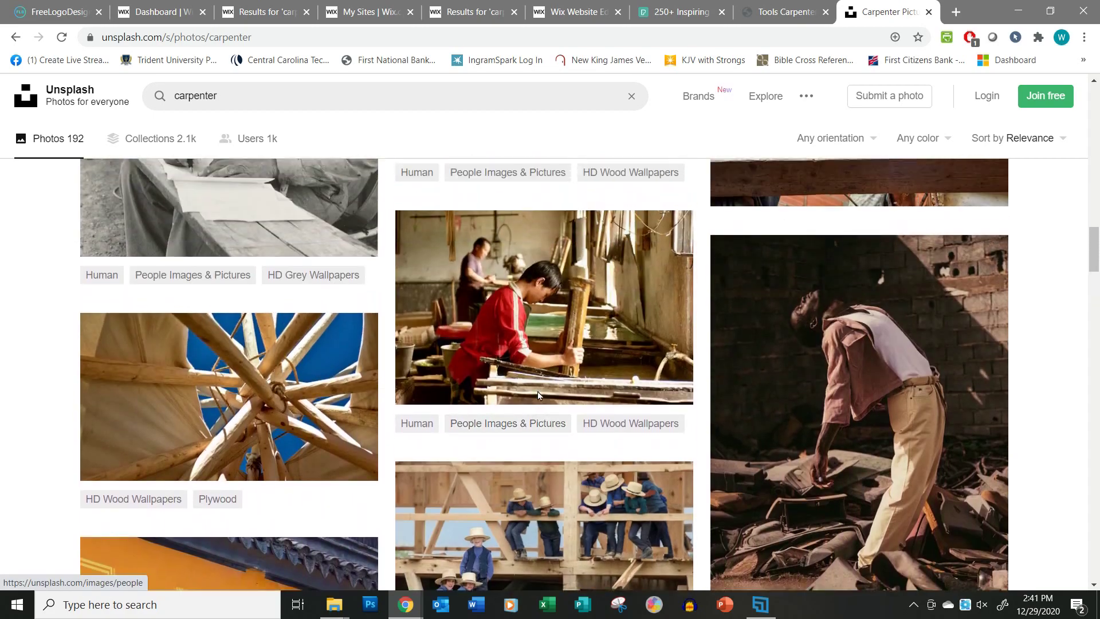
pyautogui.scroll(20, 537, 389)
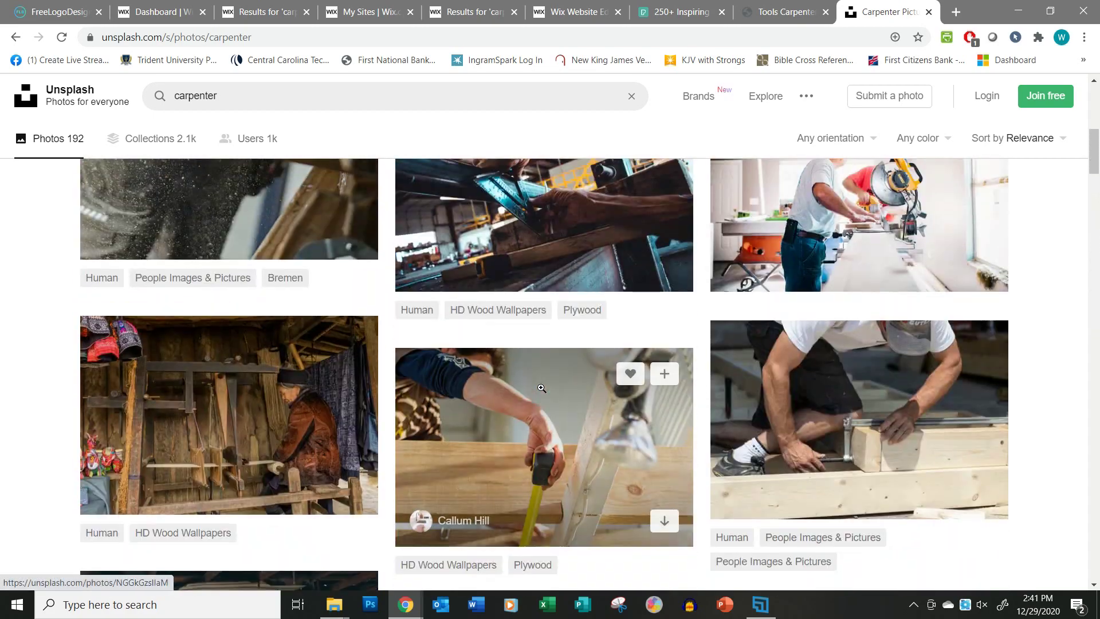
pyautogui.scroll(-2, 530, 401)
pyautogui.scroll(2, 390, 355)
pyautogui.scroll(-3, 665, 510)
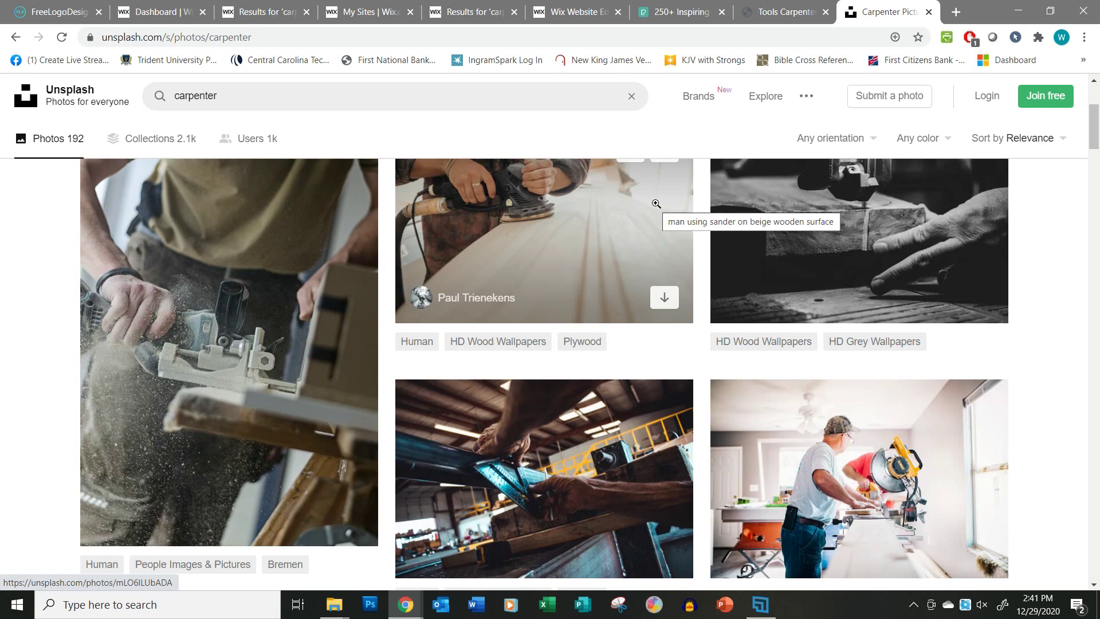
# Switch to Pixabay, search for "carpenter" and look through the resulting photos
pyautogui.click(786, 13)
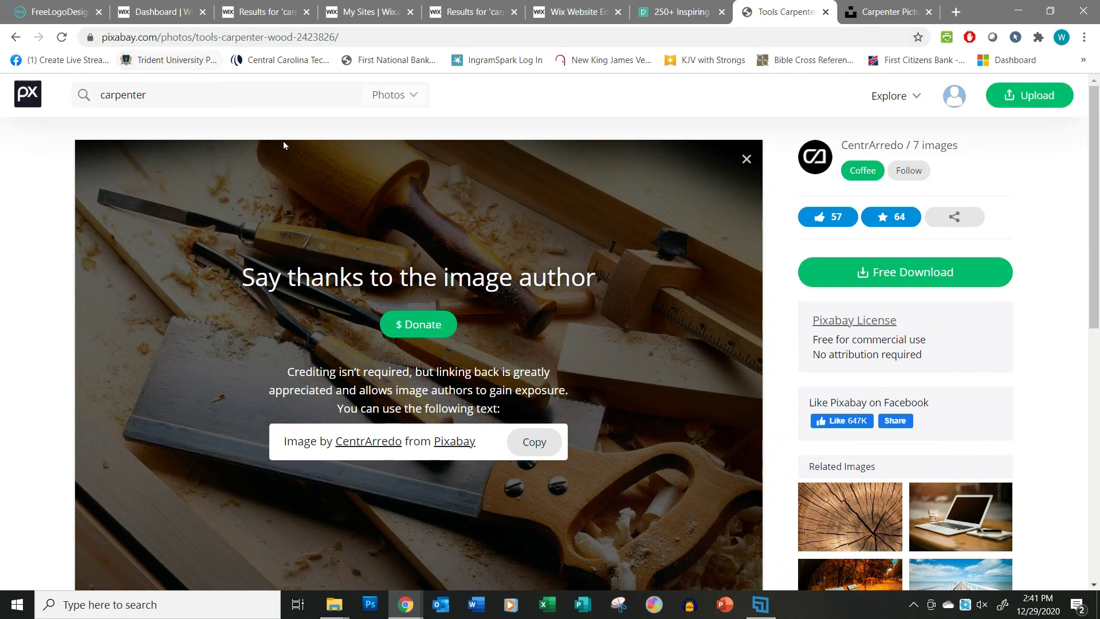
pyautogui.scroll(-6, 628, 315)
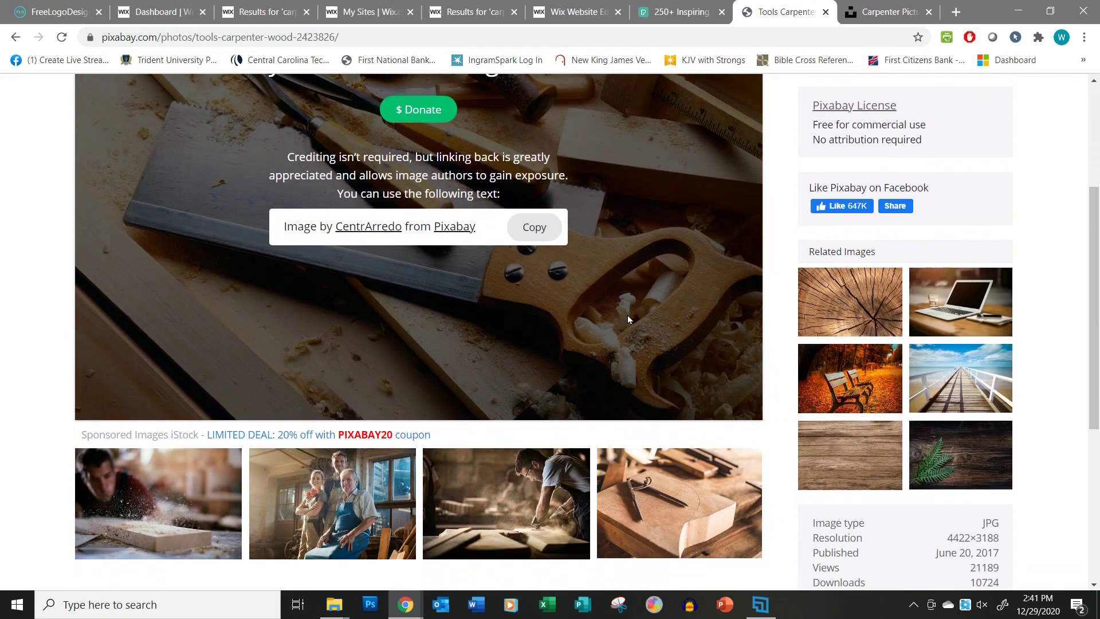
pyautogui.scroll(6, 628, 316)
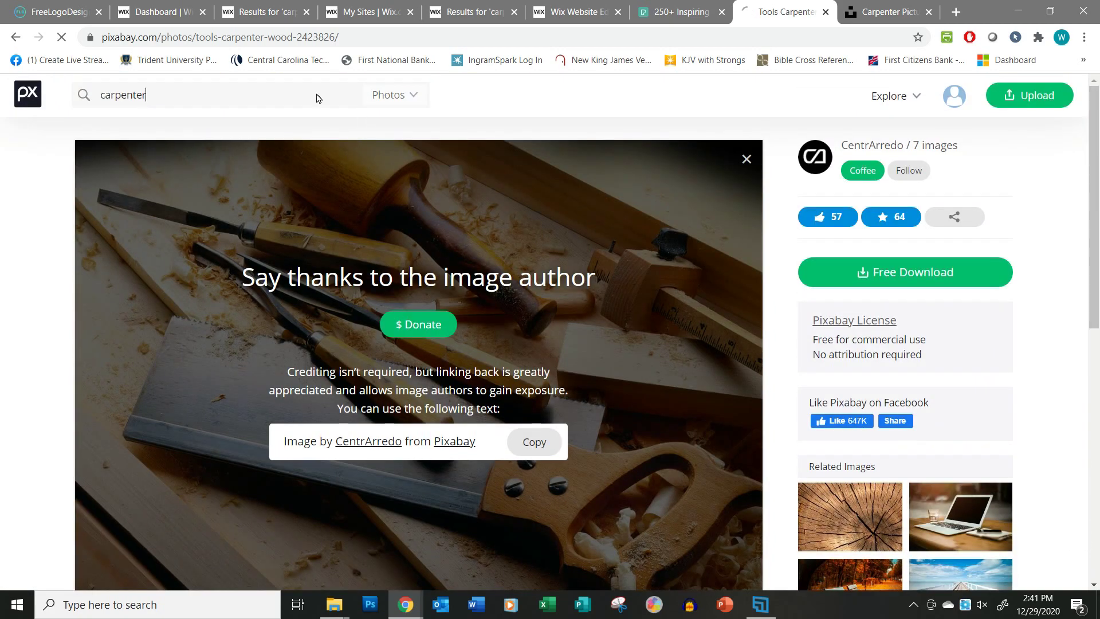
pyautogui.scroll(-4, 670, 419)
pyautogui.scroll(-8, 675, 418)
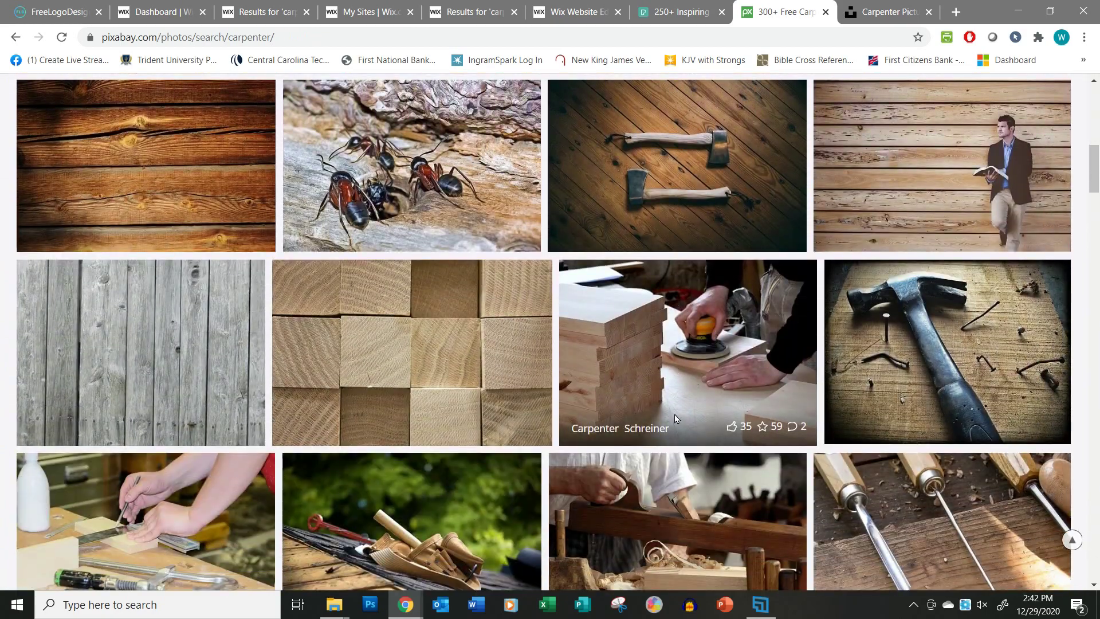
pyautogui.scroll(-4, 675, 418)
pyautogui.scroll(12, 674, 418)
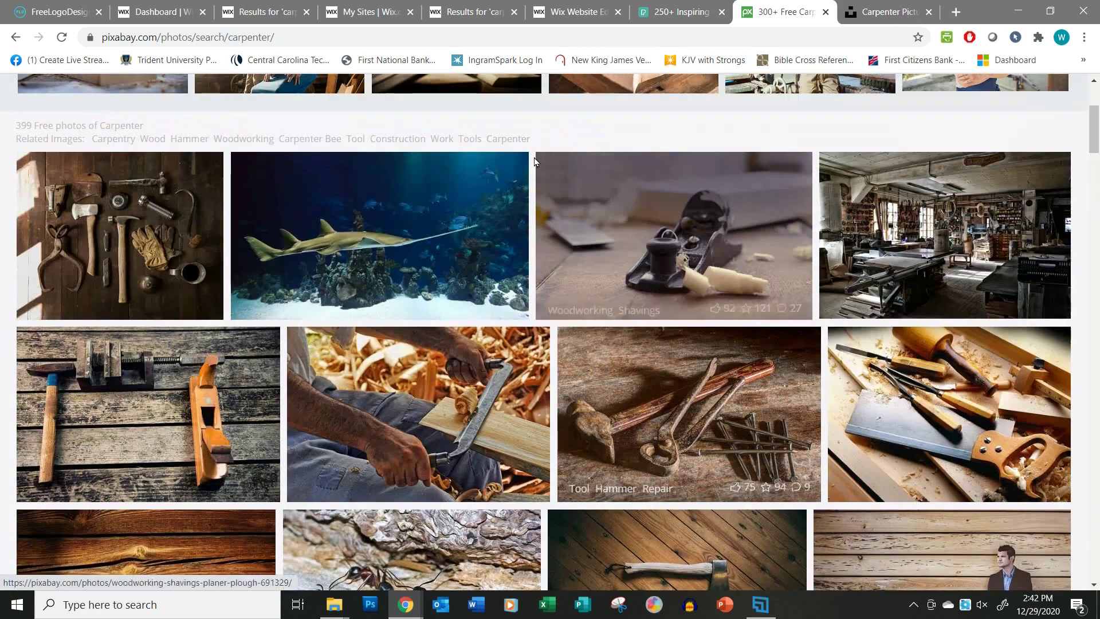
# Look through the furniture photos on Pexels and revisit the carpenter results on Pixabay and Unsplash
pyautogui.click(680, 14)
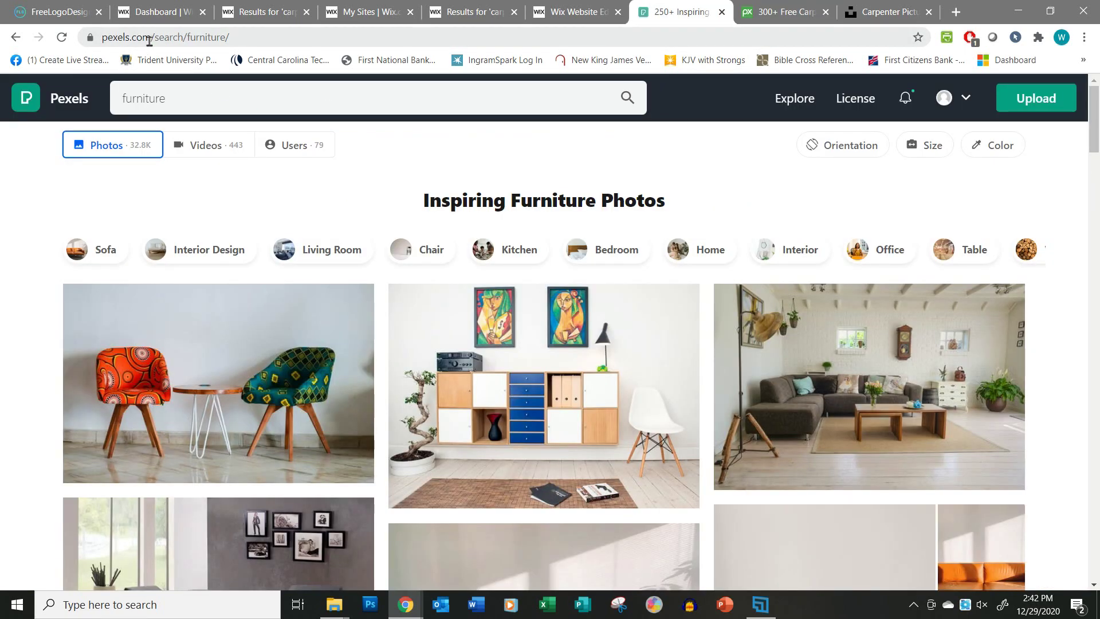
pyautogui.scroll(-5, 525, 386)
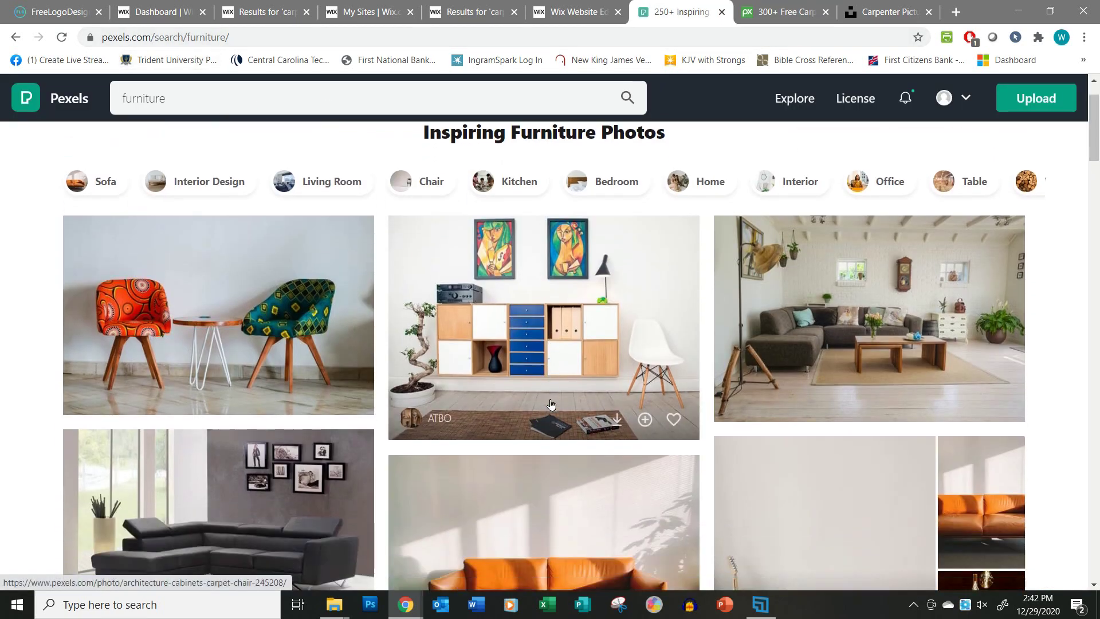
pyautogui.scroll(4, 551, 404)
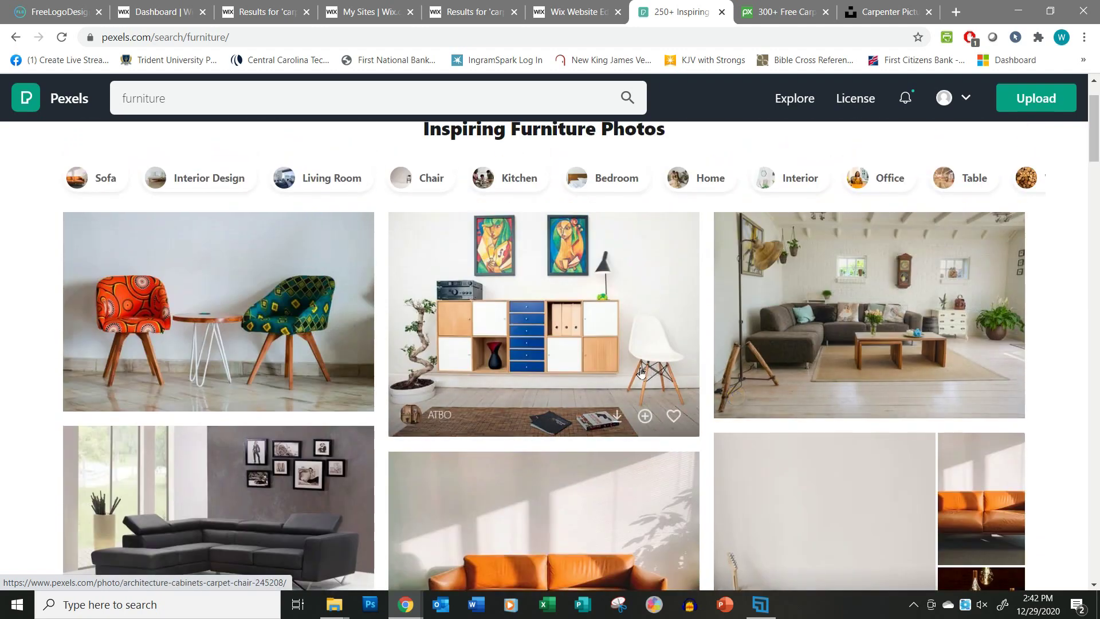
pyautogui.scroll(-6, 640, 374)
pyautogui.scroll(-9, 640, 374)
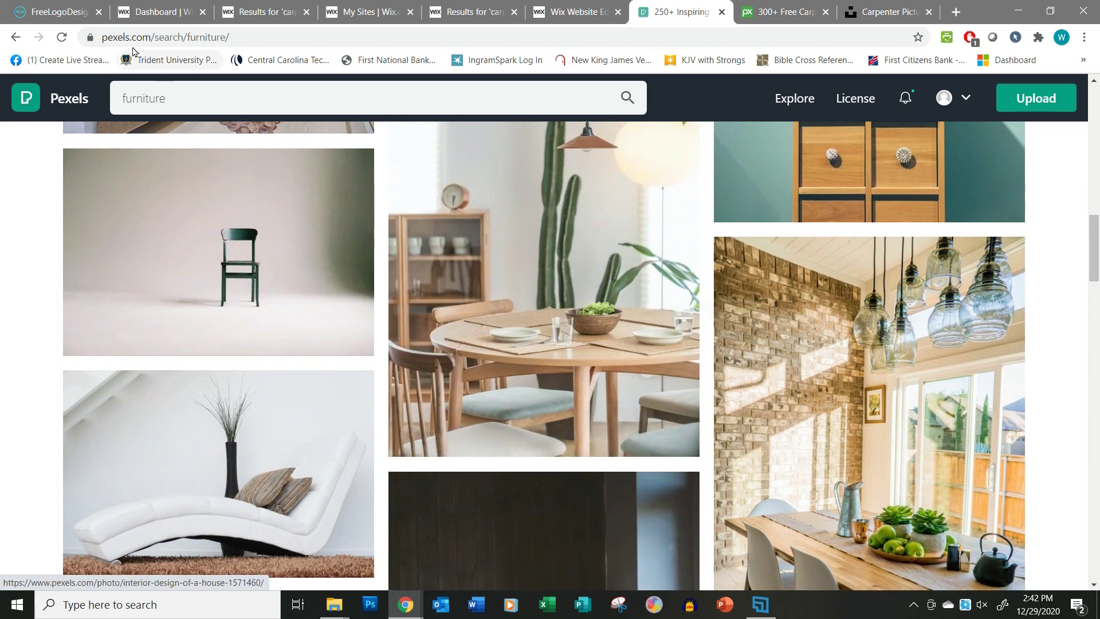
pyautogui.click(779, 12)
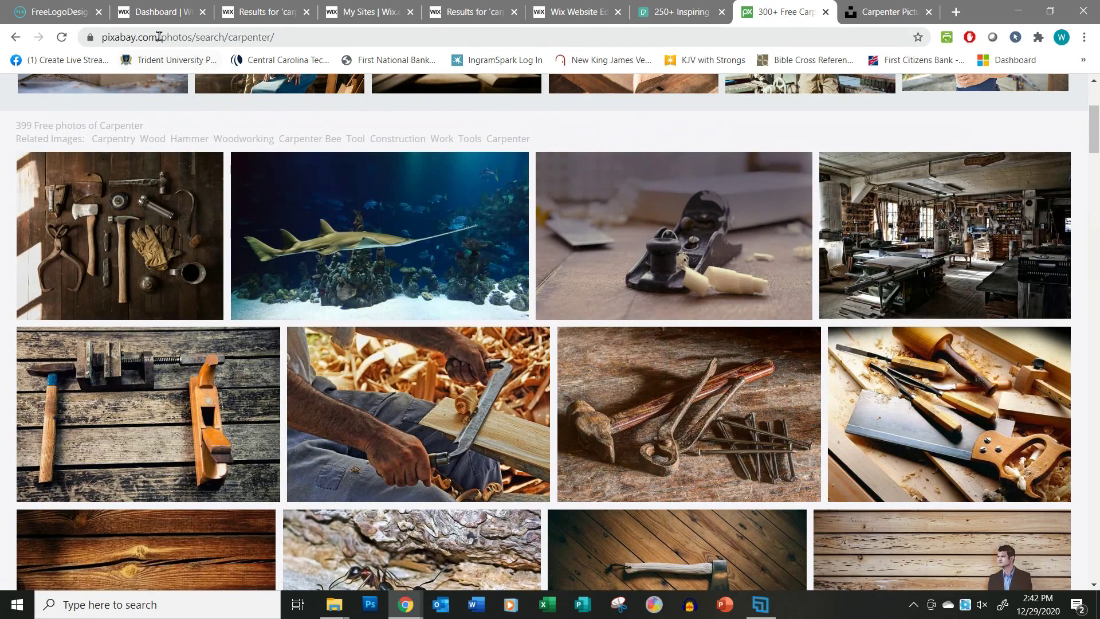
pyautogui.click(877, 19)
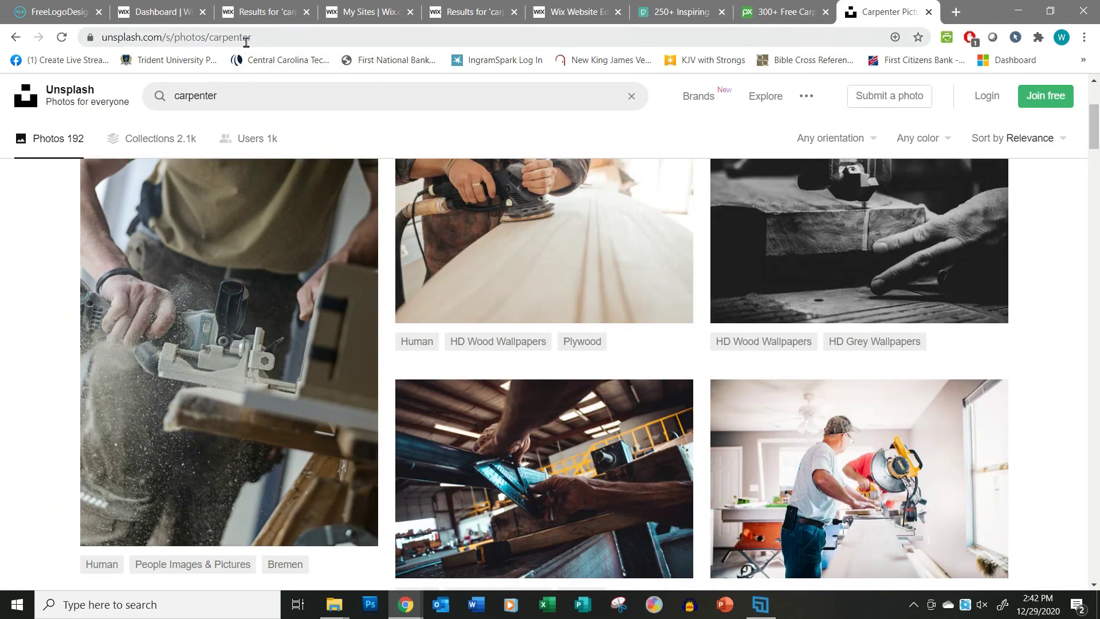
# Return to the Wix editor and apply Homepage Main Image.jpg as the header strip background
pyautogui.click(573, 13)
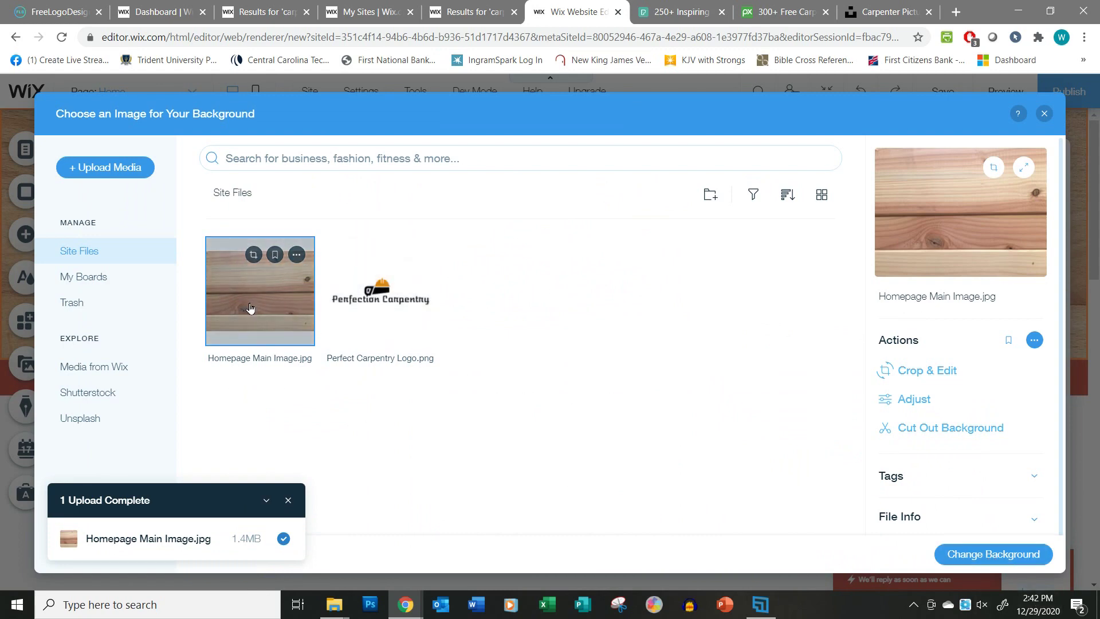
pyautogui.click(993, 554)
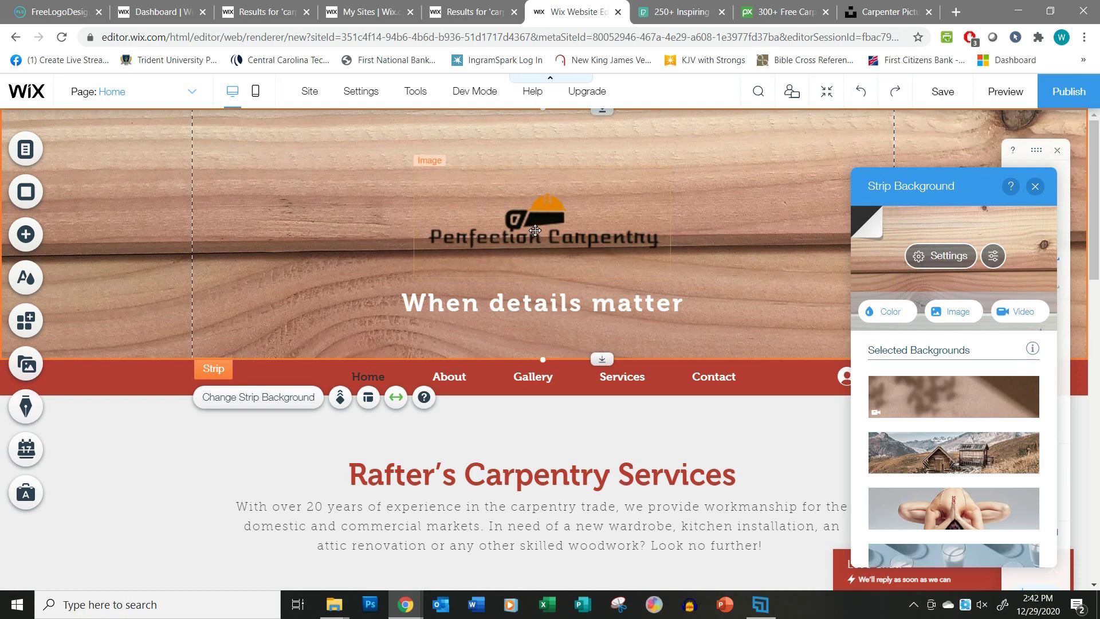
# Move the header logo up to about Y 28 and the "When details matter" tagline up to about Y 213
pyautogui.moveTo(535, 230); pyautogui.dragTo(533, 192)
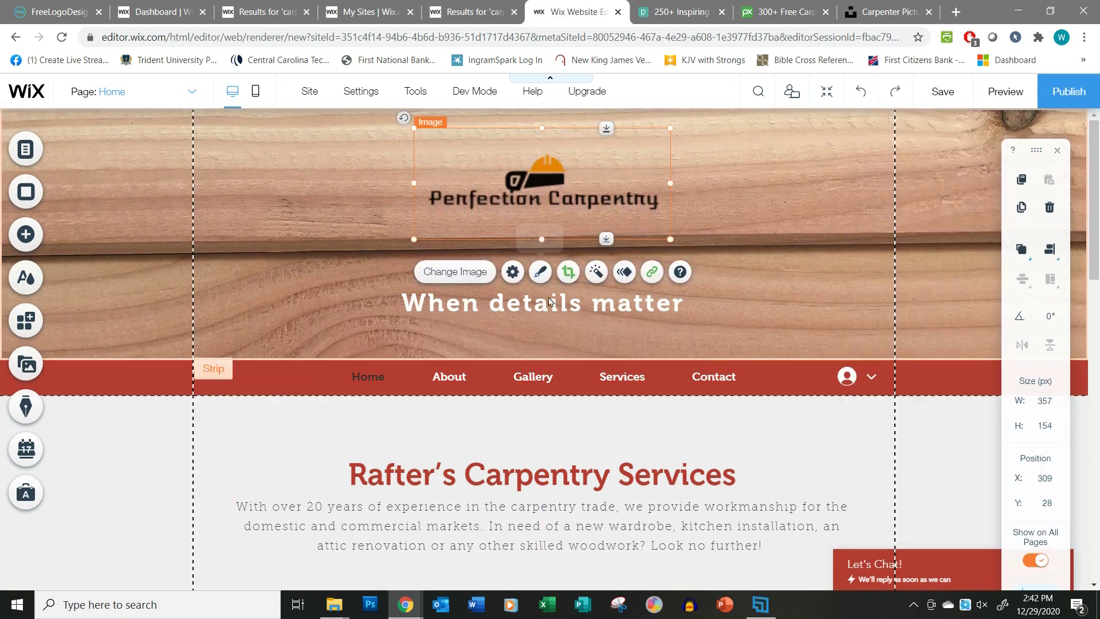
pyautogui.click(550, 299)
pyautogui.moveTo(554, 289); pyautogui.dragTo(554, 267)
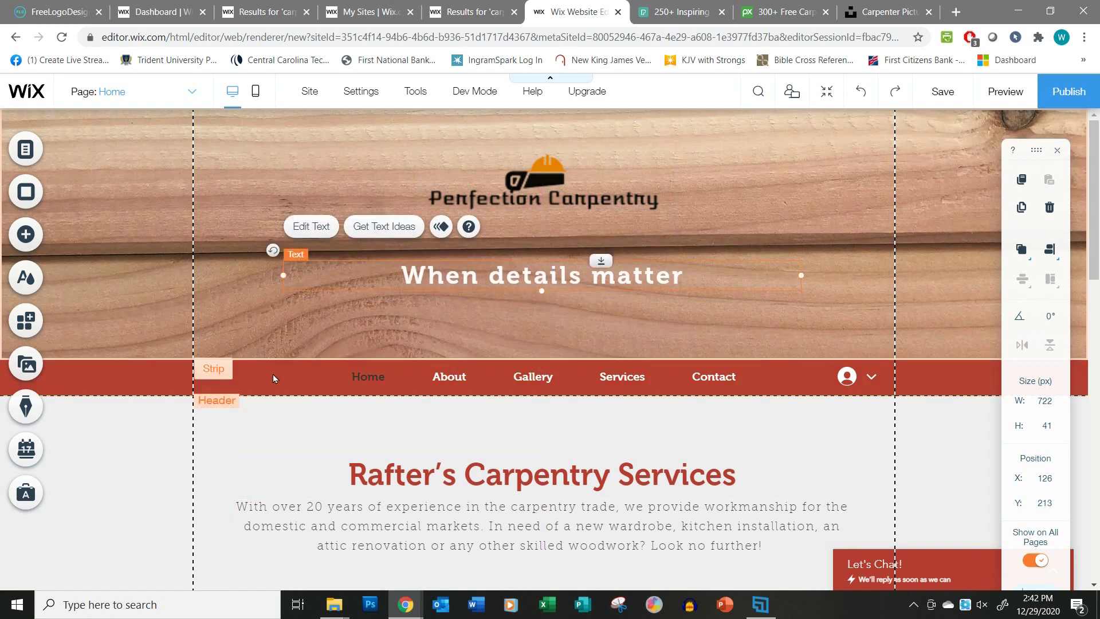
# Reduce the header strip's height to about 322 px and nudge the logo and tagline up, placing the tagline at about X 128, Y 203
pyautogui.click(163, 367)
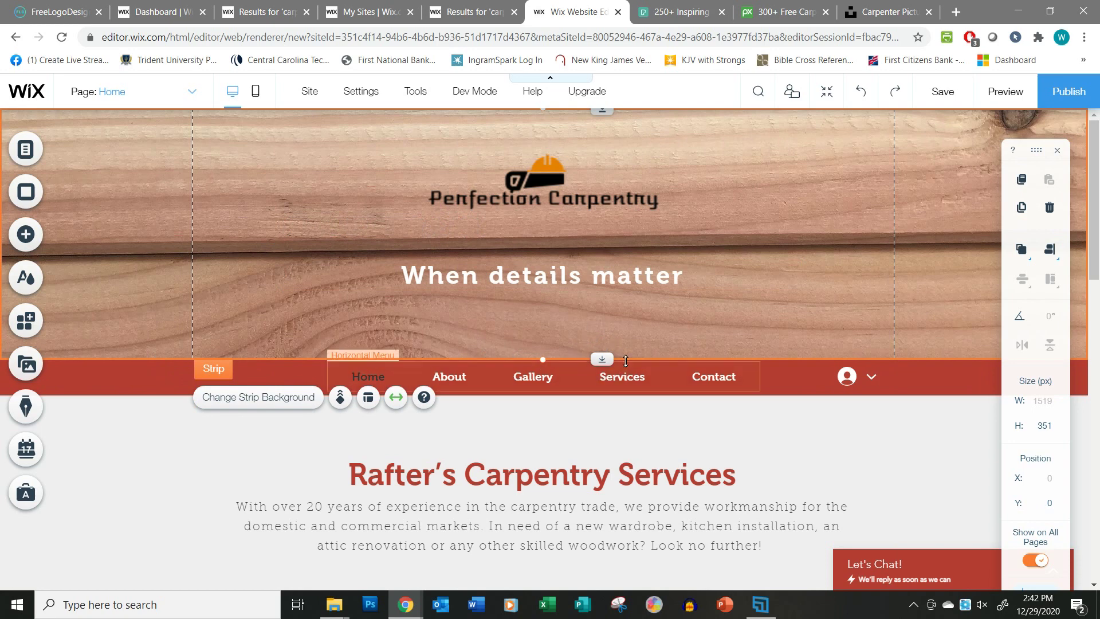
pyautogui.moveTo(601, 358); pyautogui.dragTo(609, 330)
pyautogui.moveTo(590, 208); pyautogui.dragTo(588, 198)
pyautogui.click(603, 281)
pyautogui.moveTo(603, 281); pyautogui.dragTo(604, 273)
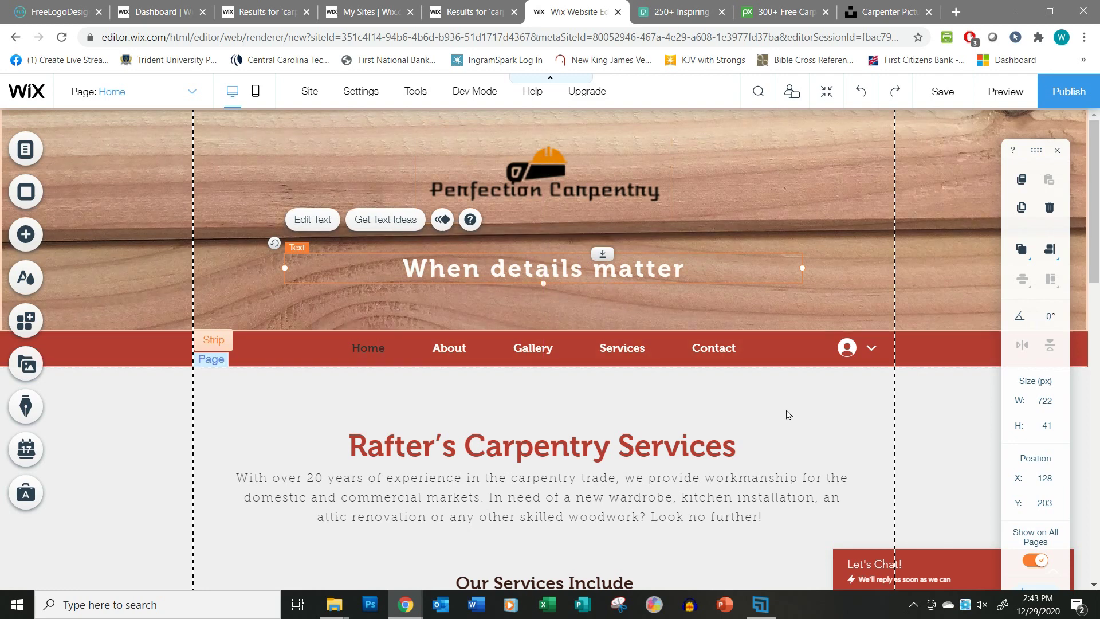
pyautogui.click(847, 320)
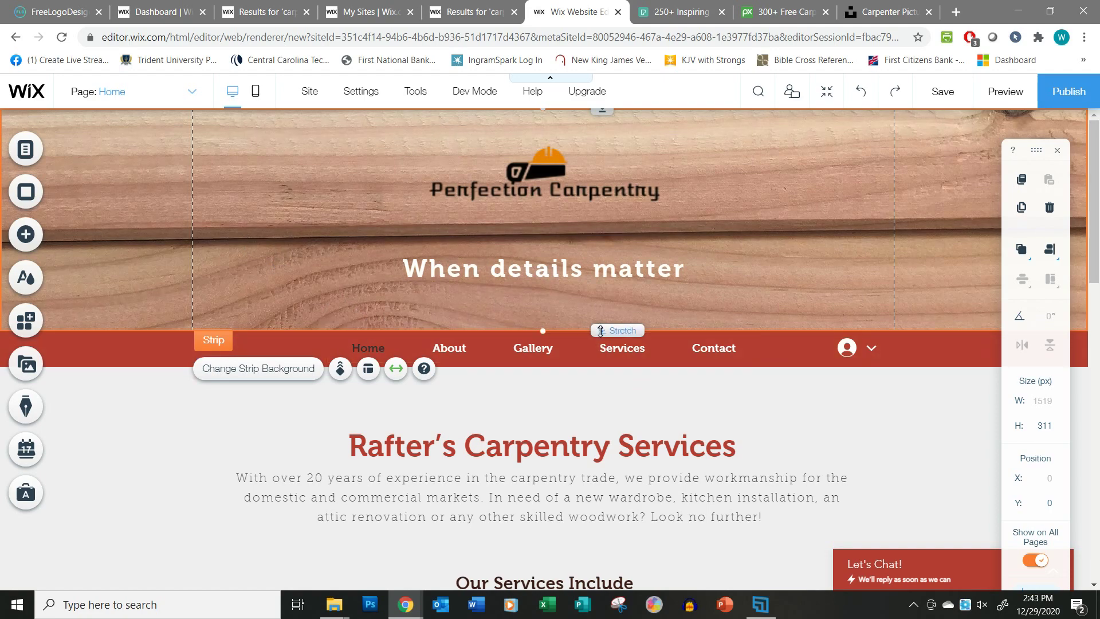
pyautogui.moveTo(608, 335); pyautogui.dragTo(631, 339)
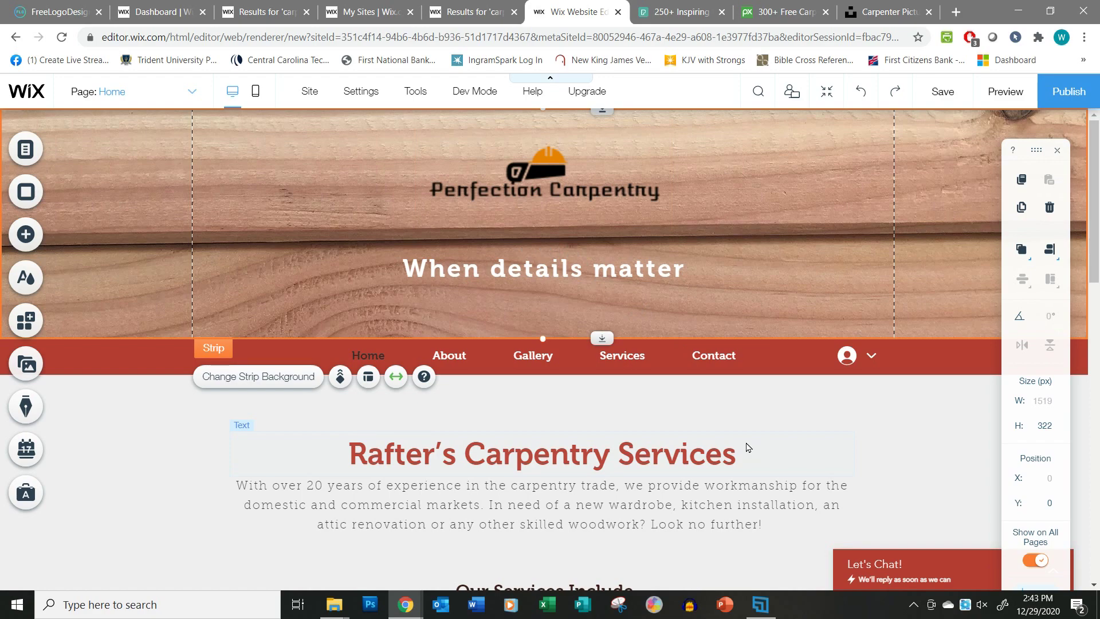
# Delete the login bar from the header's navigation menu strip
pyautogui.scroll(-1, 747, 448)
pyautogui.scroll(1, 748, 448)
pyautogui.scroll(-1, 612, 381)
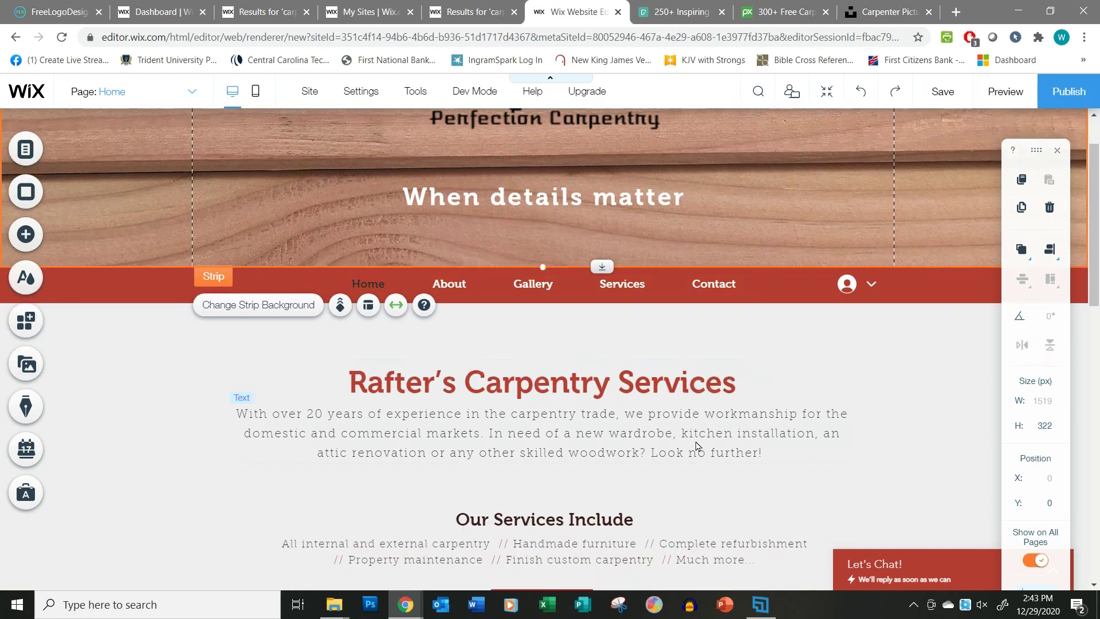
pyautogui.click(843, 283)
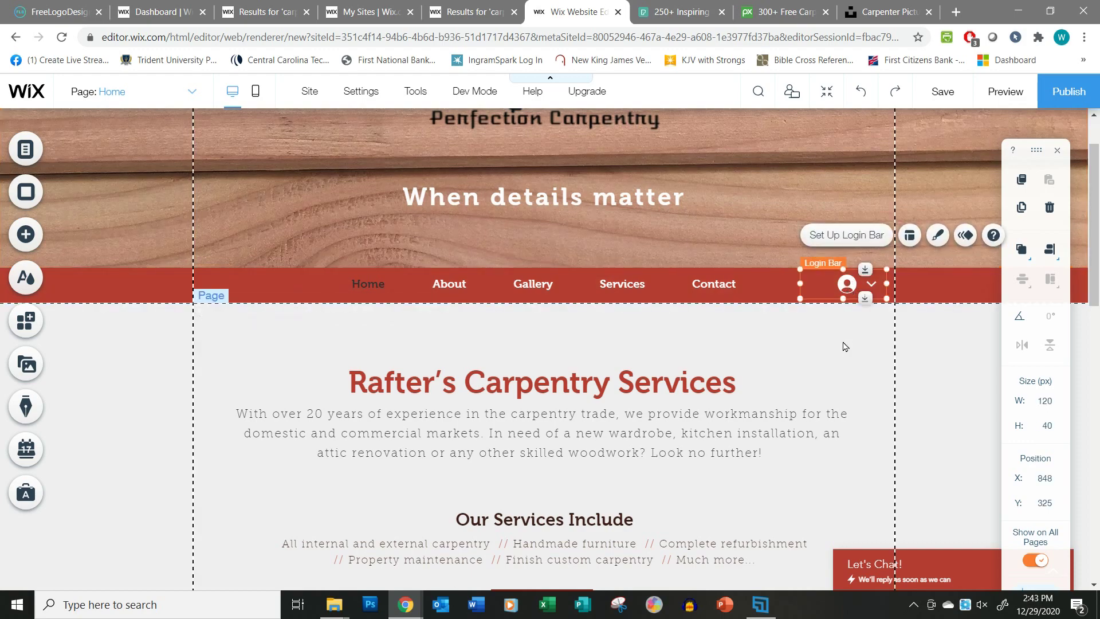
pyautogui.rightClick(841, 287)
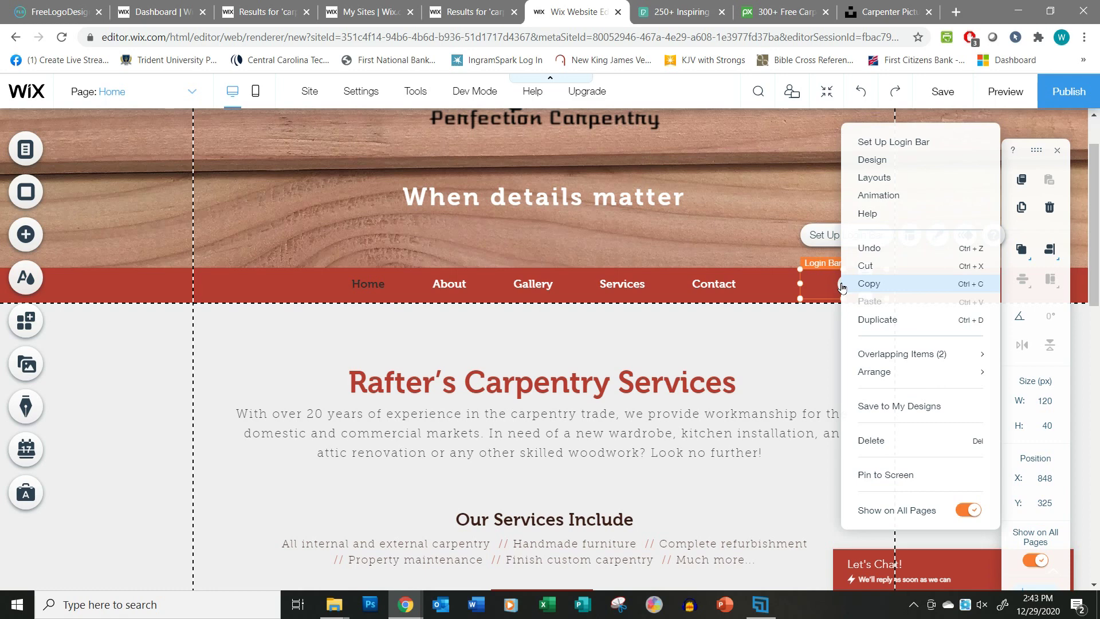
pyautogui.click(878, 446)
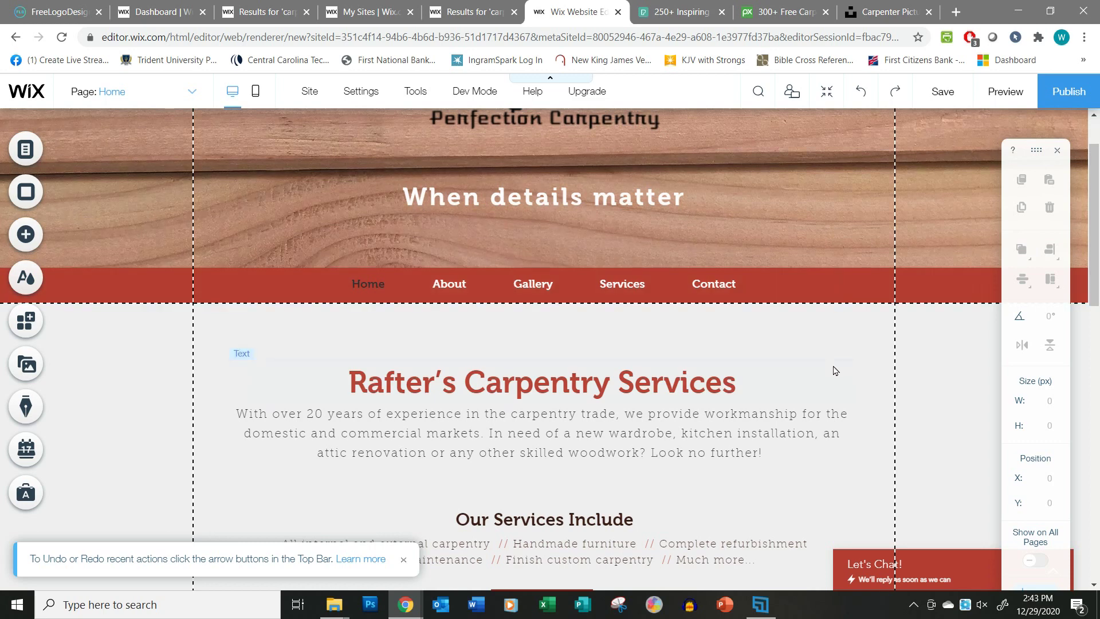
# Delete the Wix Chat "Let's Chat!" widget from the site
pyautogui.click(926, 565)
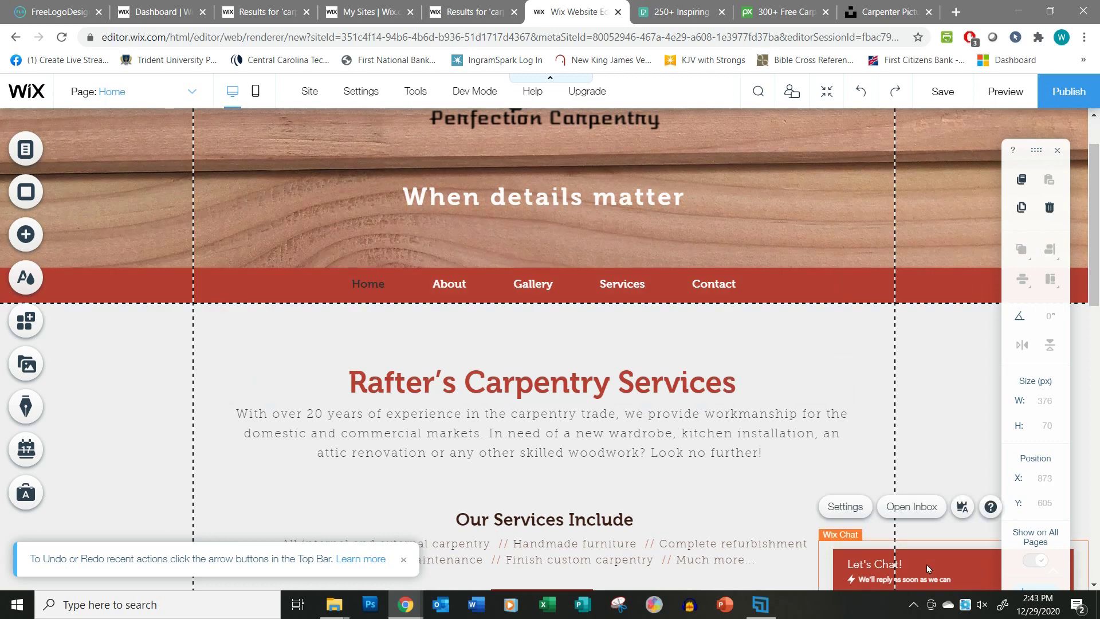
pyautogui.rightClick(927, 564)
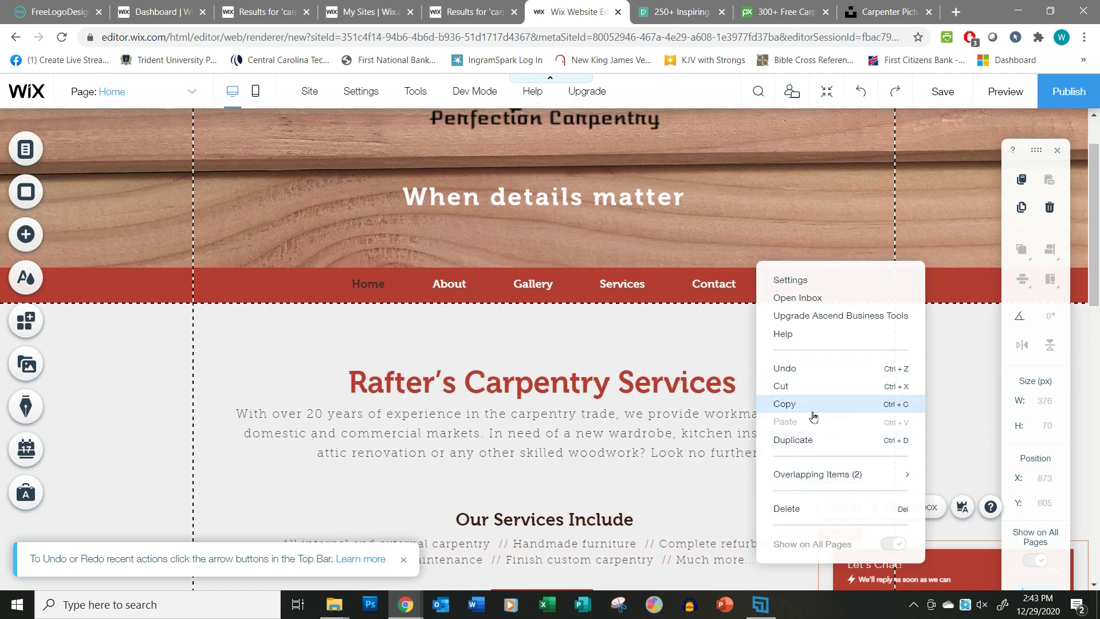
pyautogui.click(822, 508)
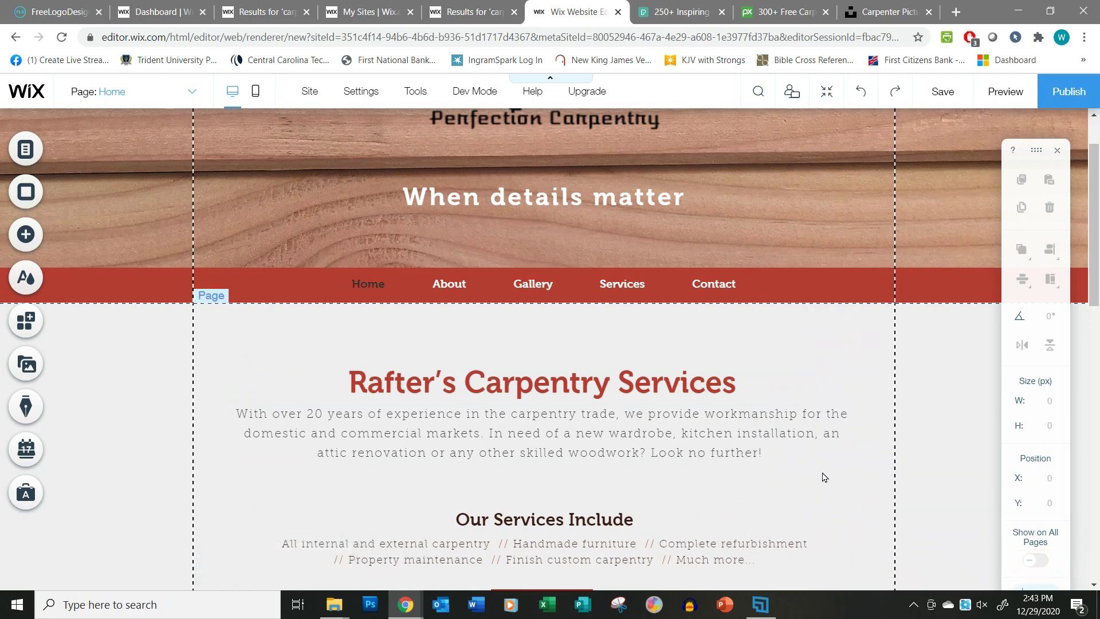
# Delete the Book Now button below the "Our Services Include" text on the home page
pyautogui.scroll(-10, 823, 477)
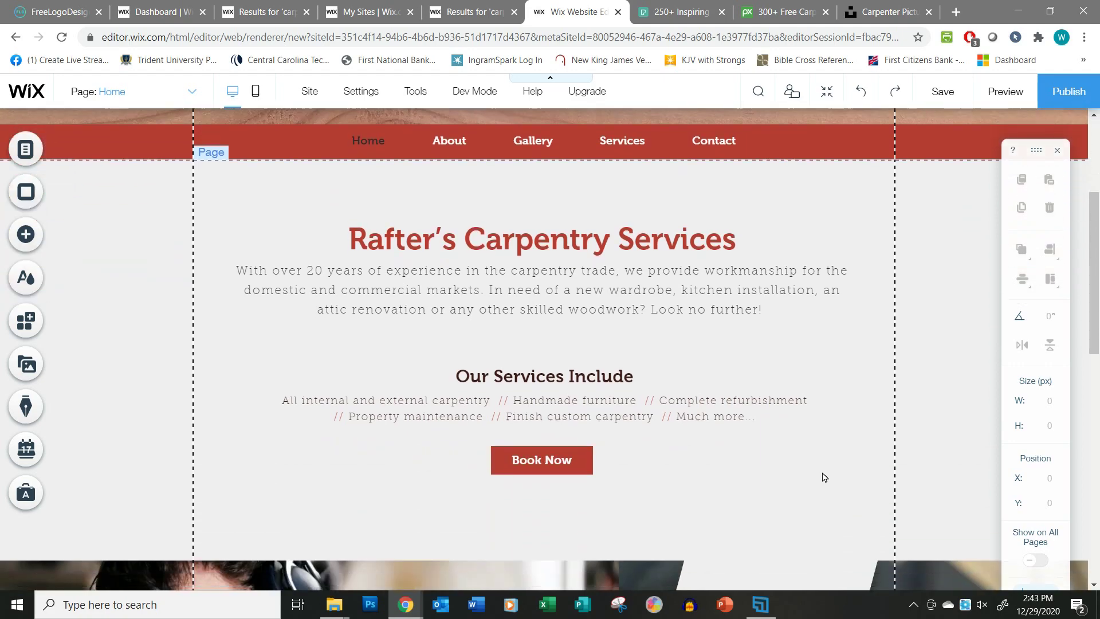
pyautogui.scroll(-3, 823, 474)
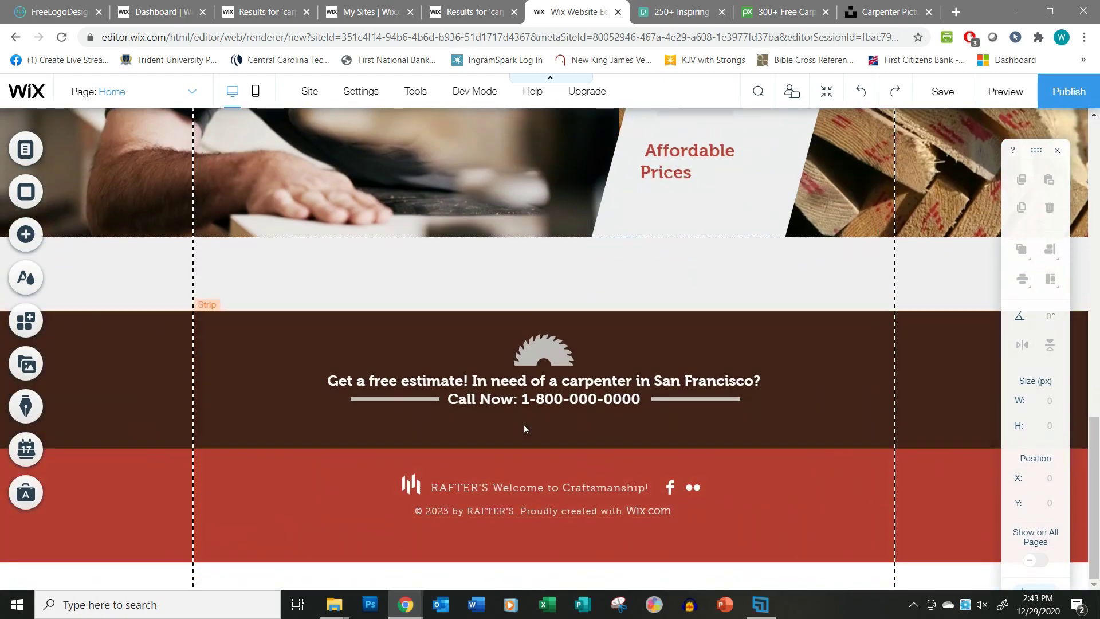
pyautogui.scroll(6, 524, 425)
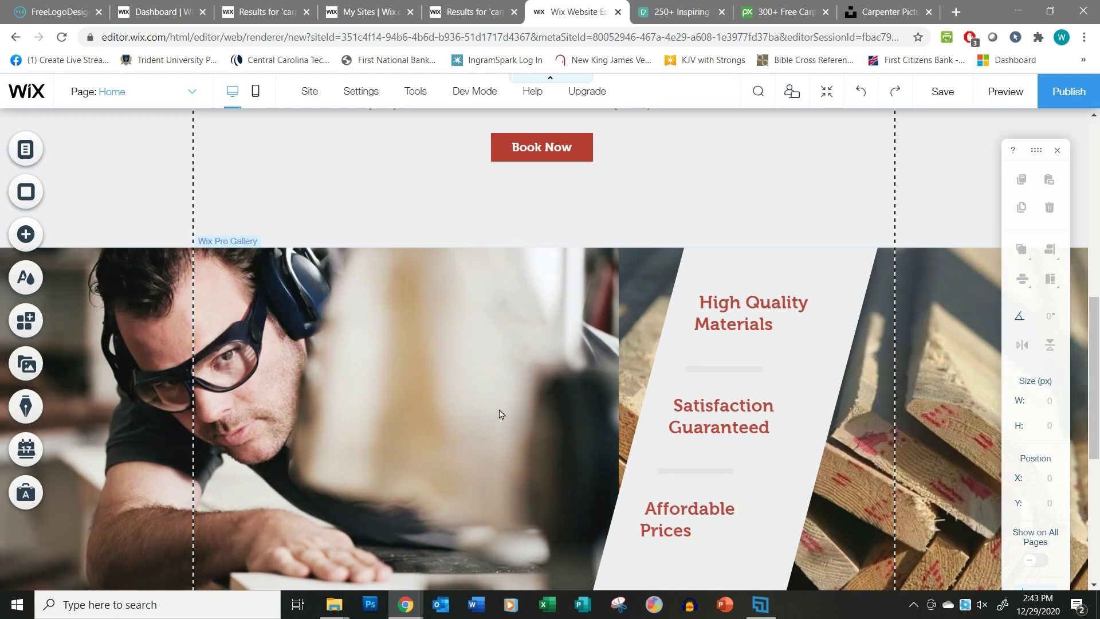
pyautogui.scroll(5, 501, 414)
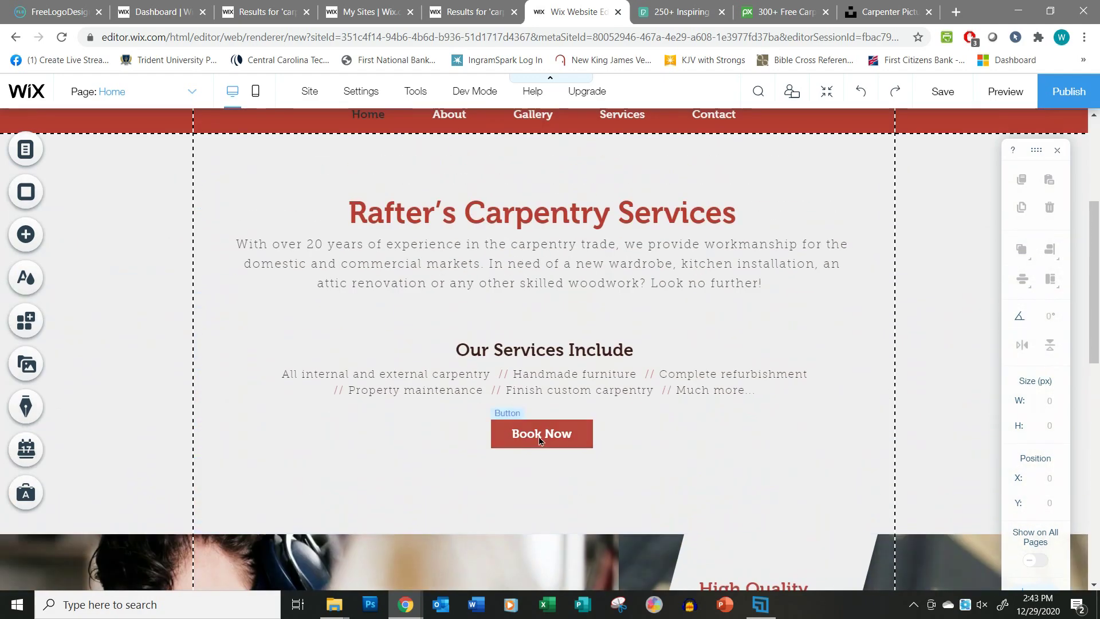
pyautogui.click(539, 436)
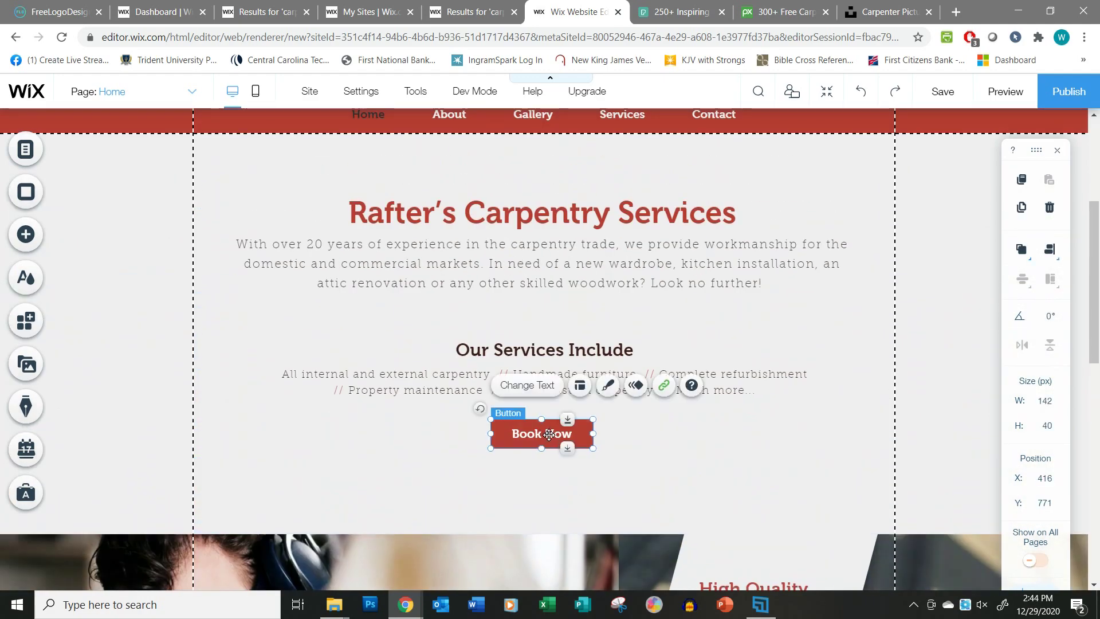
pyautogui.rightClick(549, 435)
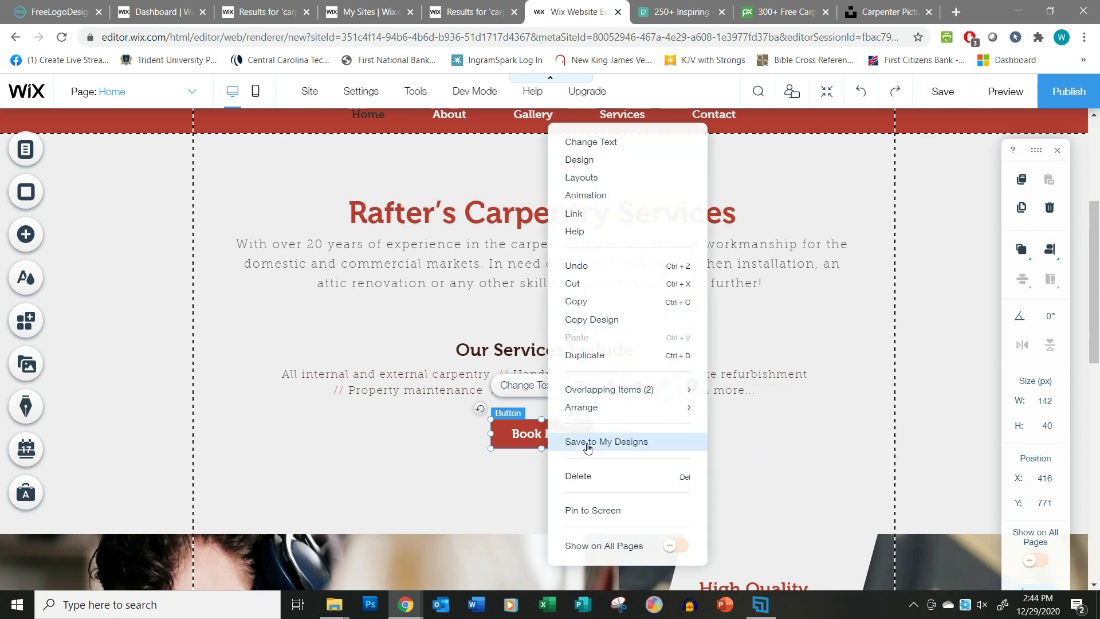
pyautogui.click(578, 476)
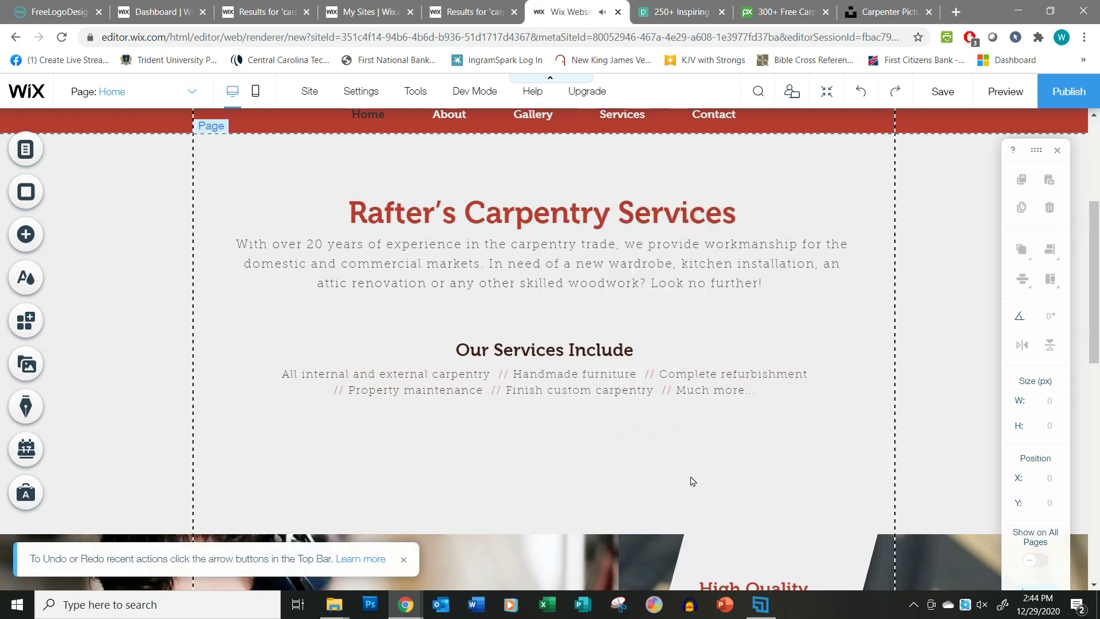
# Move the photo gallery and the content below it up to Y 835, closing the gap under the services text
pyautogui.click(635, 518)
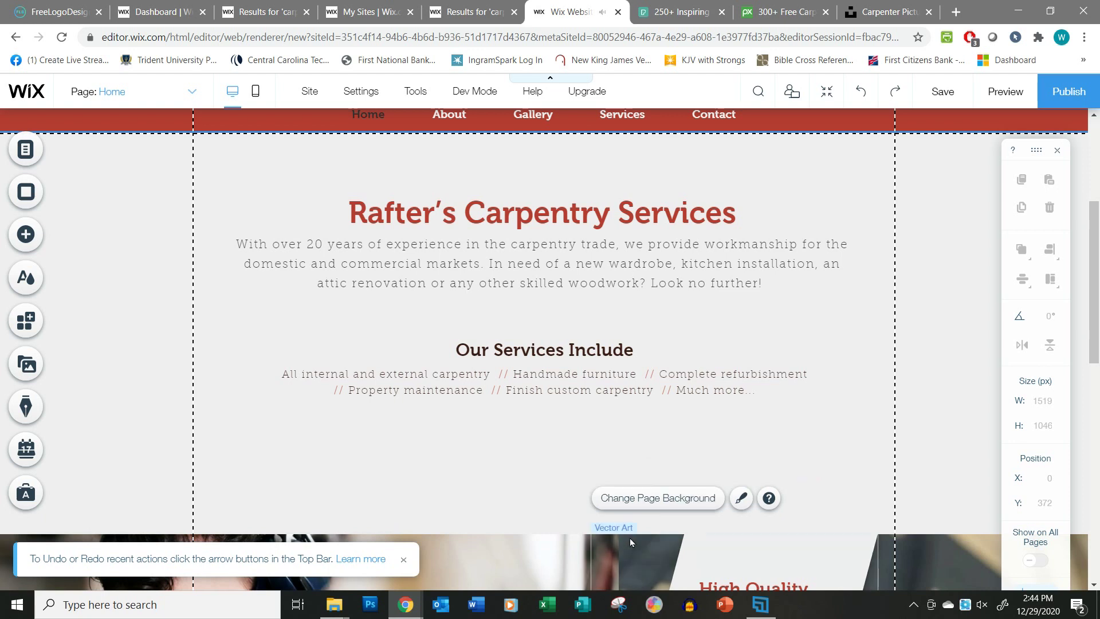
pyautogui.click(599, 538)
pyautogui.click(544, 524)
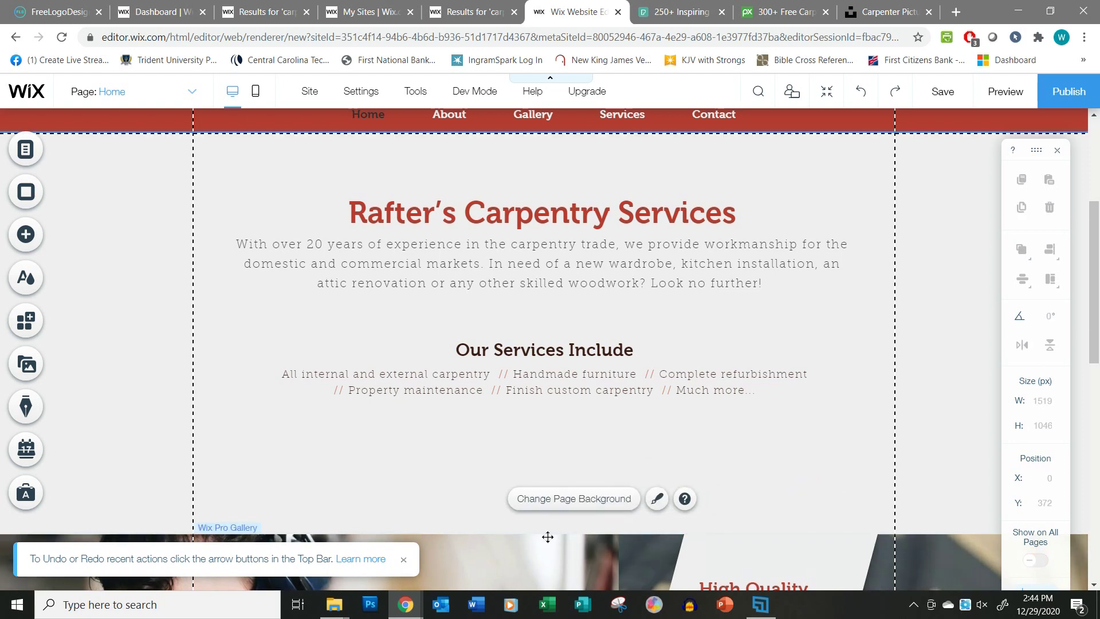
pyautogui.click(543, 541)
pyautogui.scroll(-2, 664, 462)
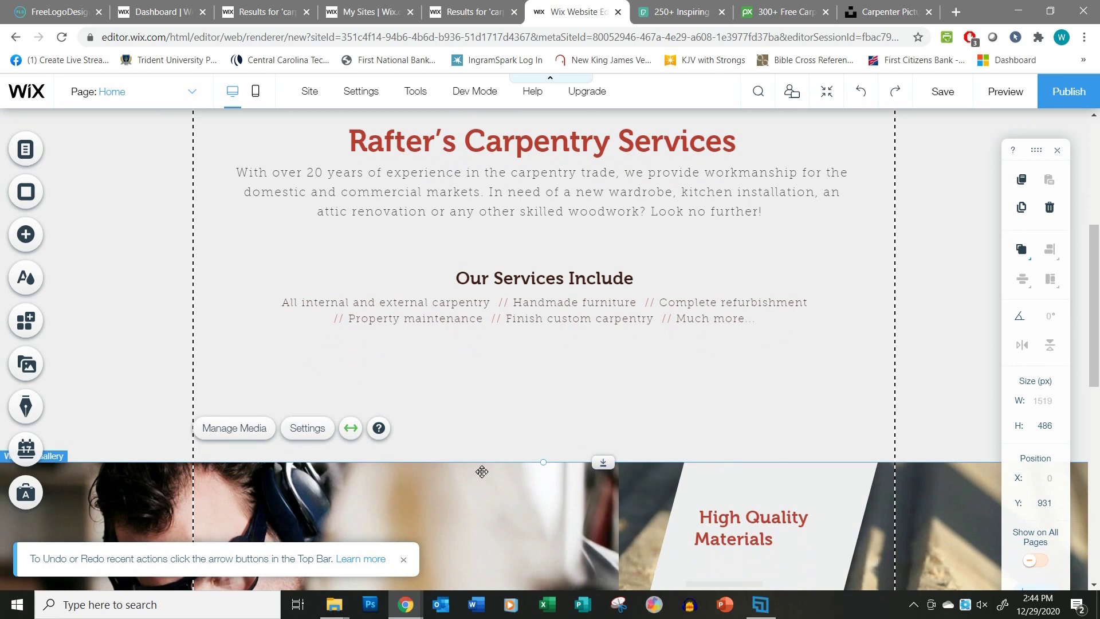
pyautogui.moveTo(612, 457); pyautogui.dragTo(611, 394)
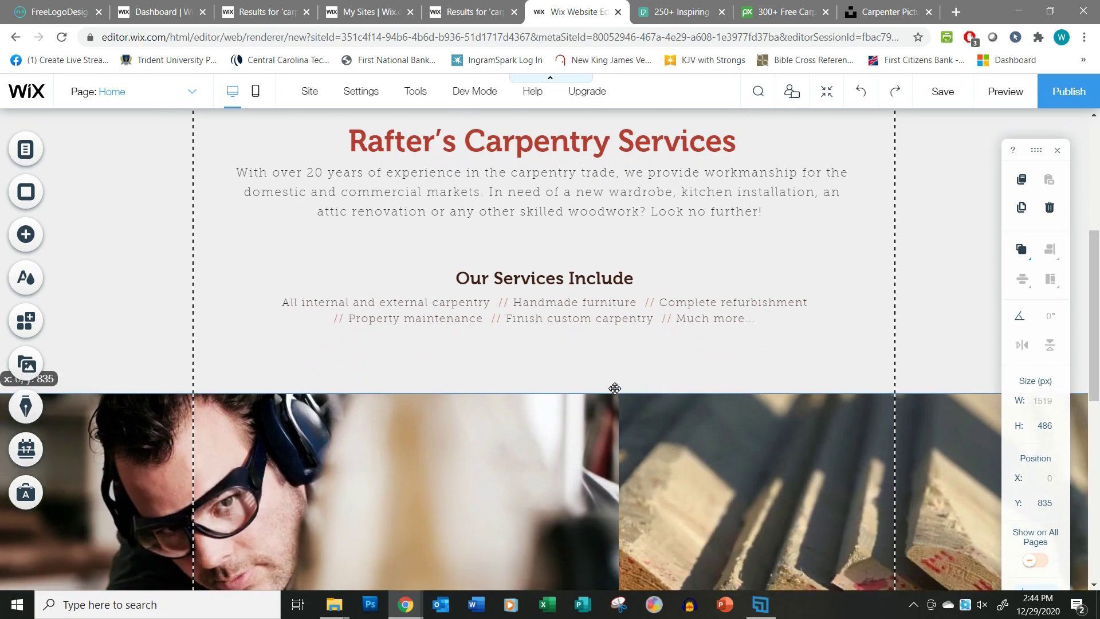
pyautogui.scroll(4, 651, 384)
# Replace the free estimate sentence in the brown strip with "Need to discuss your project?", keeping the "Call Now" text on its own line below
pyautogui.scroll(-10, 650, 384)
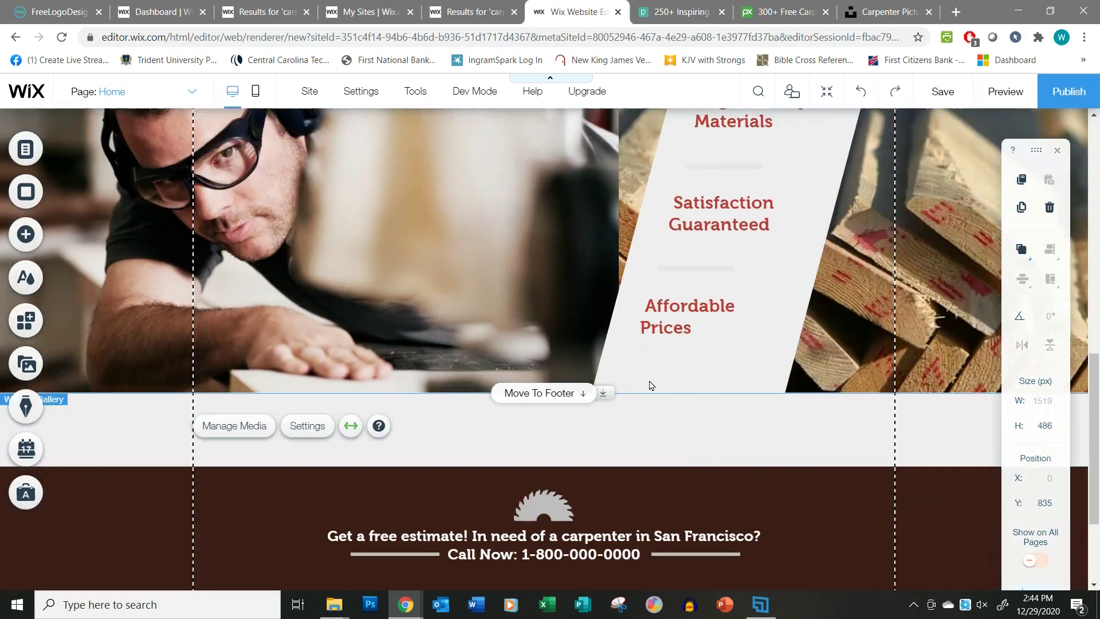
pyautogui.scroll(-1, 650, 385)
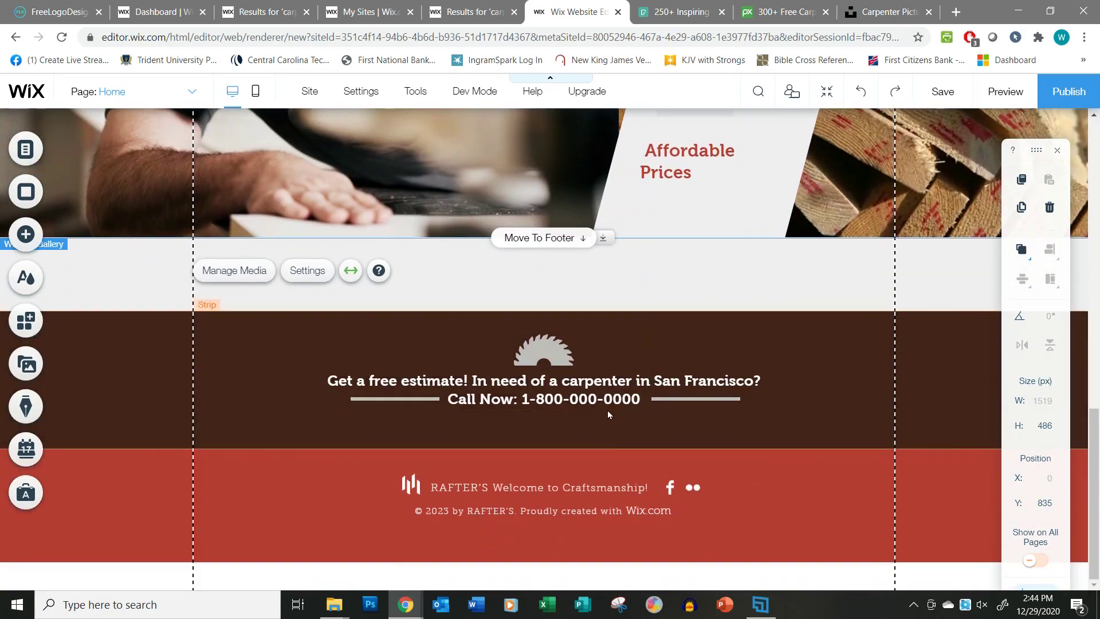
pyautogui.click(424, 384)
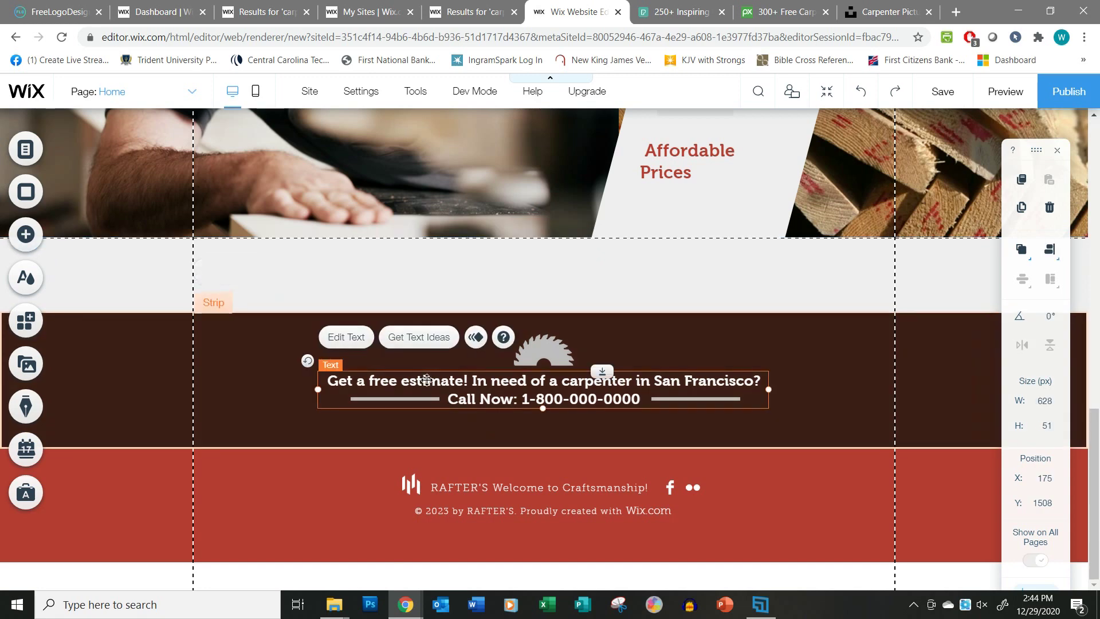
pyautogui.doubleClick(382, 384)
pyautogui.click(344, 381)
pyautogui.moveTo(328, 381); pyautogui.dragTo(635, 381)
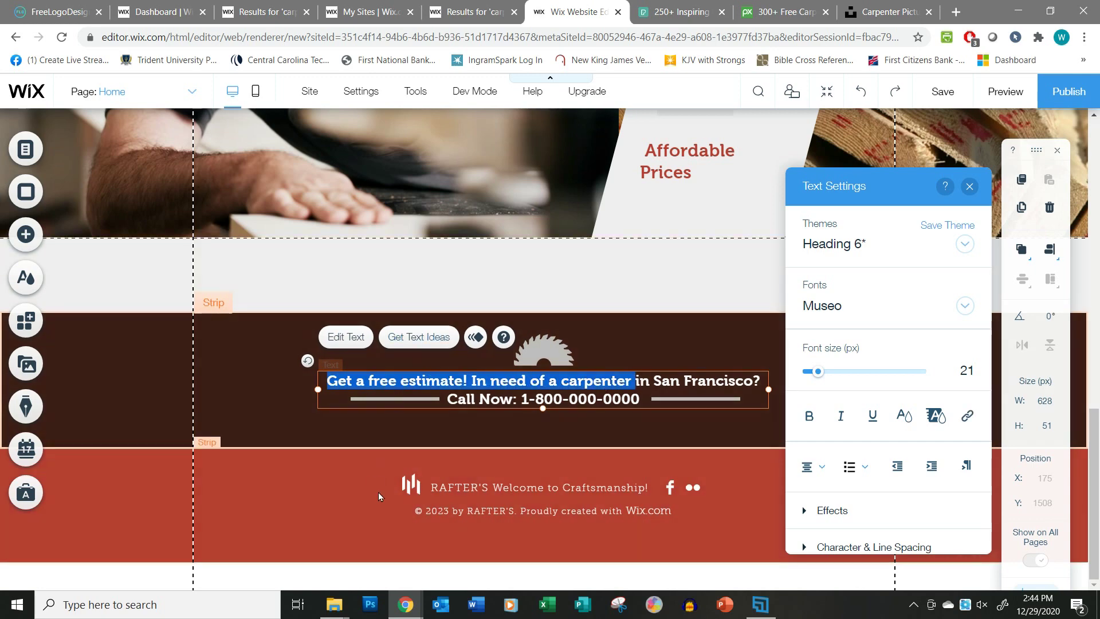
pyautogui.click(515, 382)
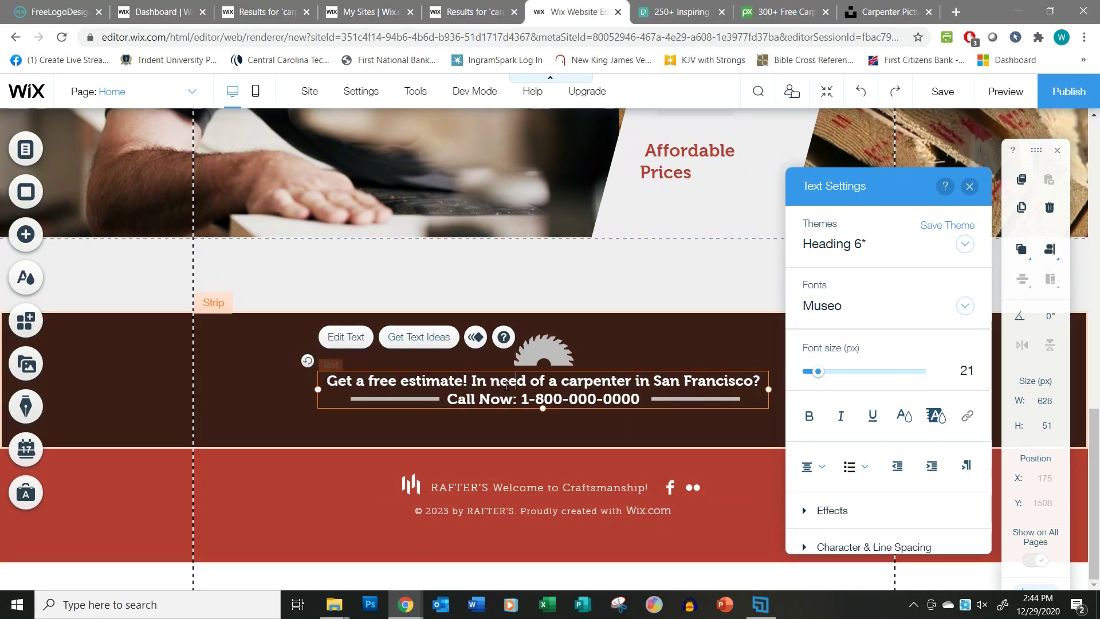
pyautogui.moveTo(329, 380); pyautogui.dragTo(750, 384)
pyautogui.write('Need to disc')
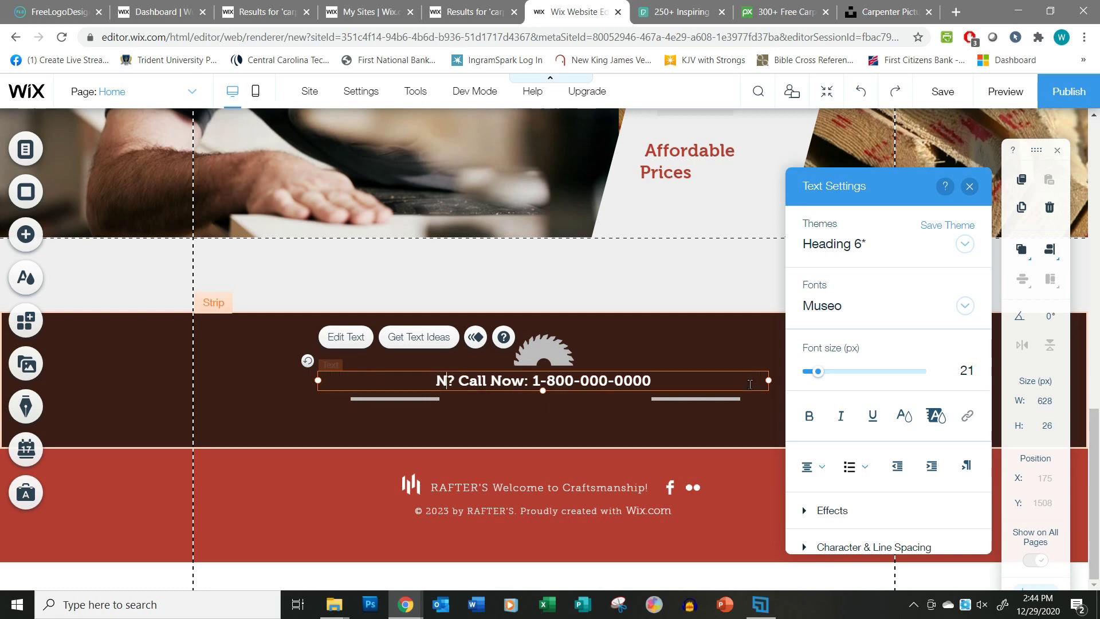
pyautogui.write('uss your pro')
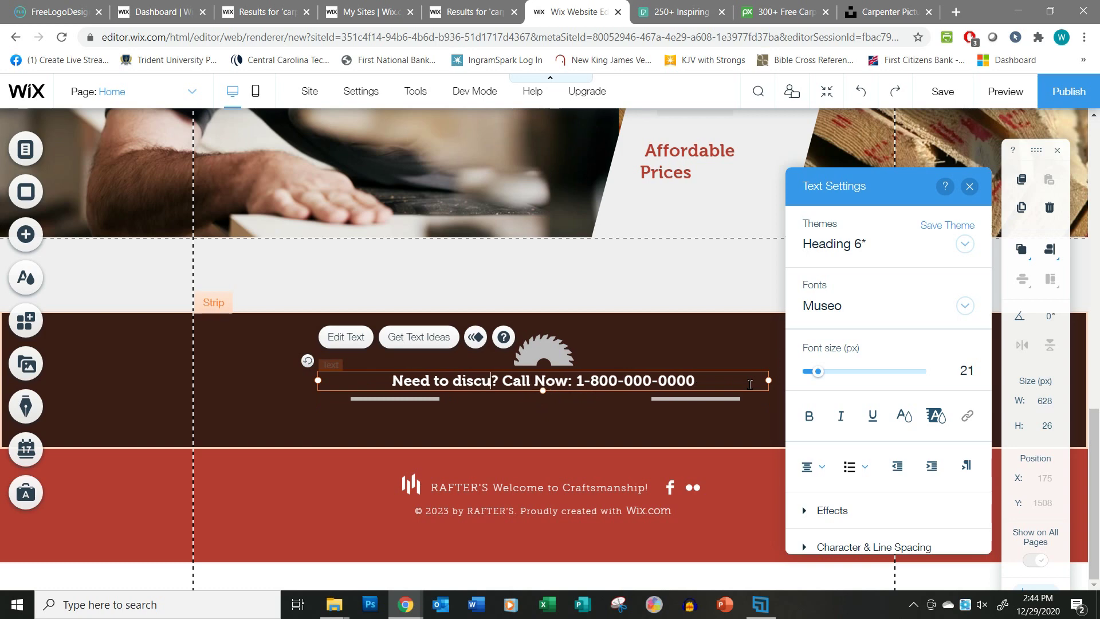
pyautogui.write('ject')
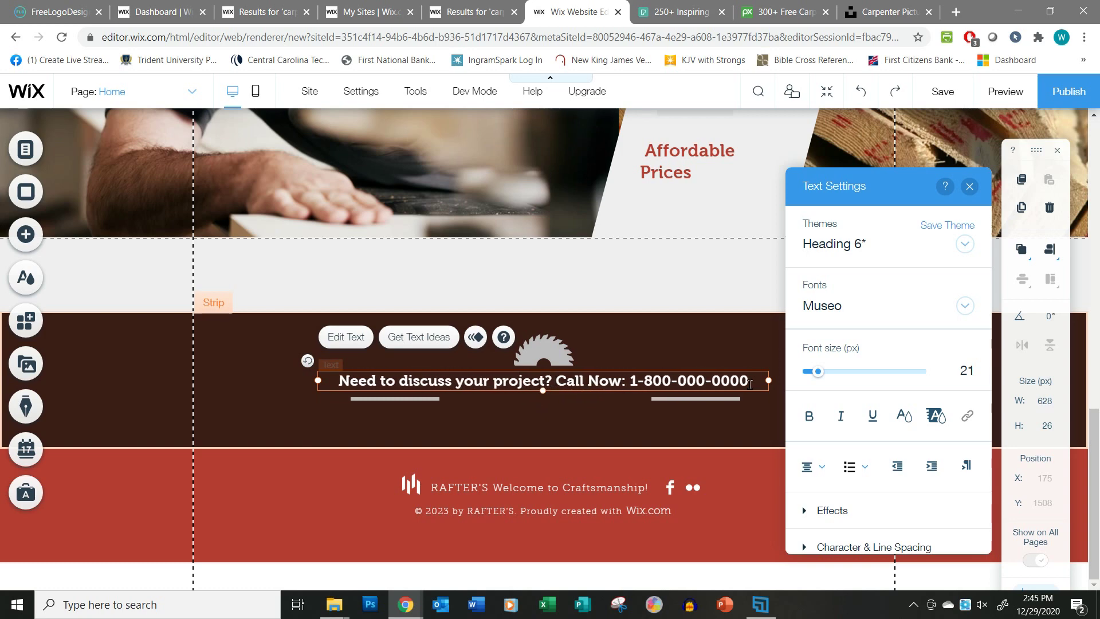
pyautogui.press('Return')
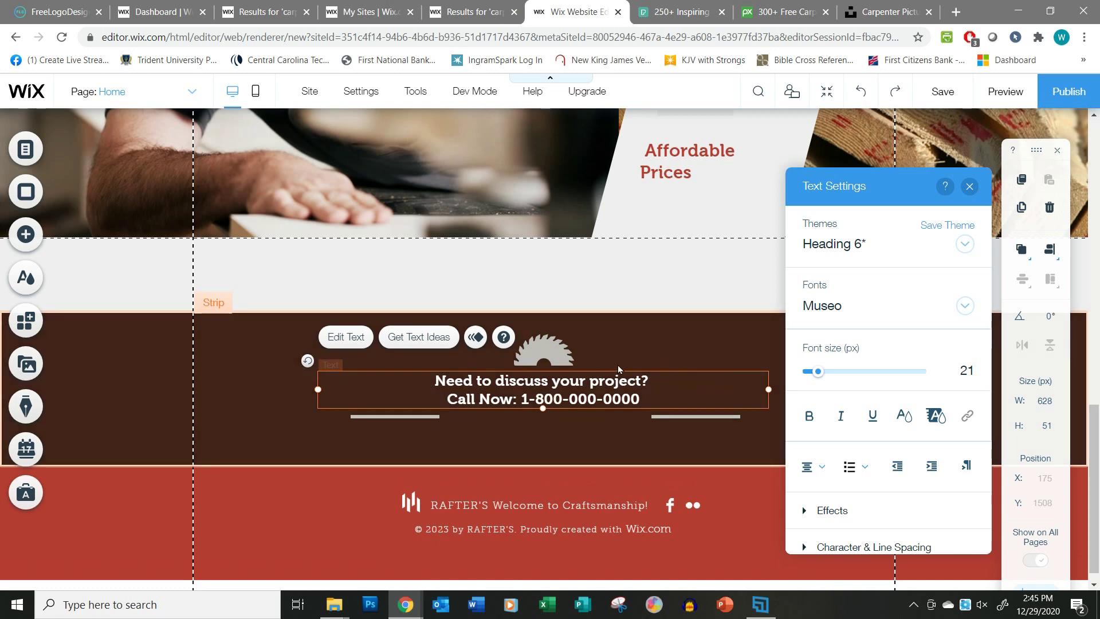
# Delete the footer's Rafter's logo icon together with the "RAFTER'S Welcome to Craftsmanship!" text
pyautogui.click(478, 512)
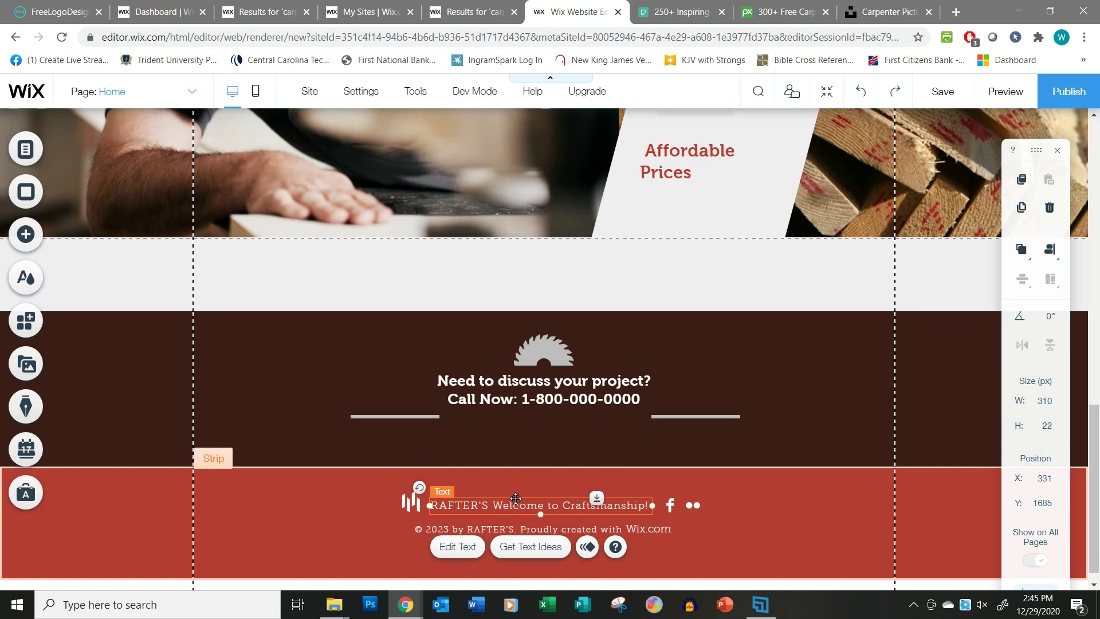
pyautogui.keyDown('shift'); pyautogui.click(414, 504); pyautogui.keyUp('shift')
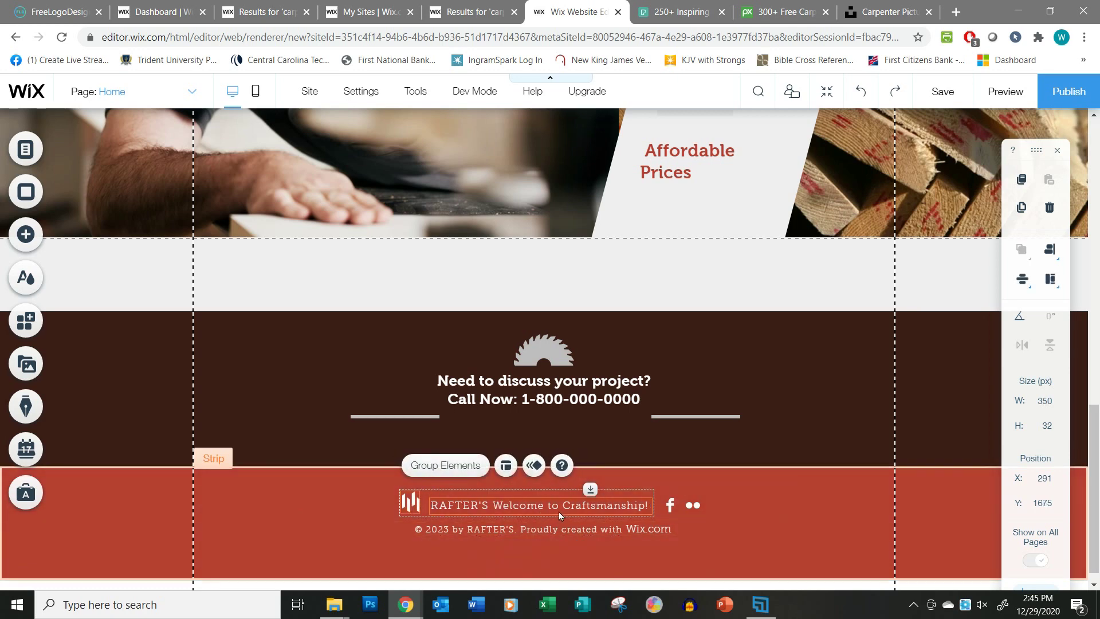
pyautogui.click(613, 506)
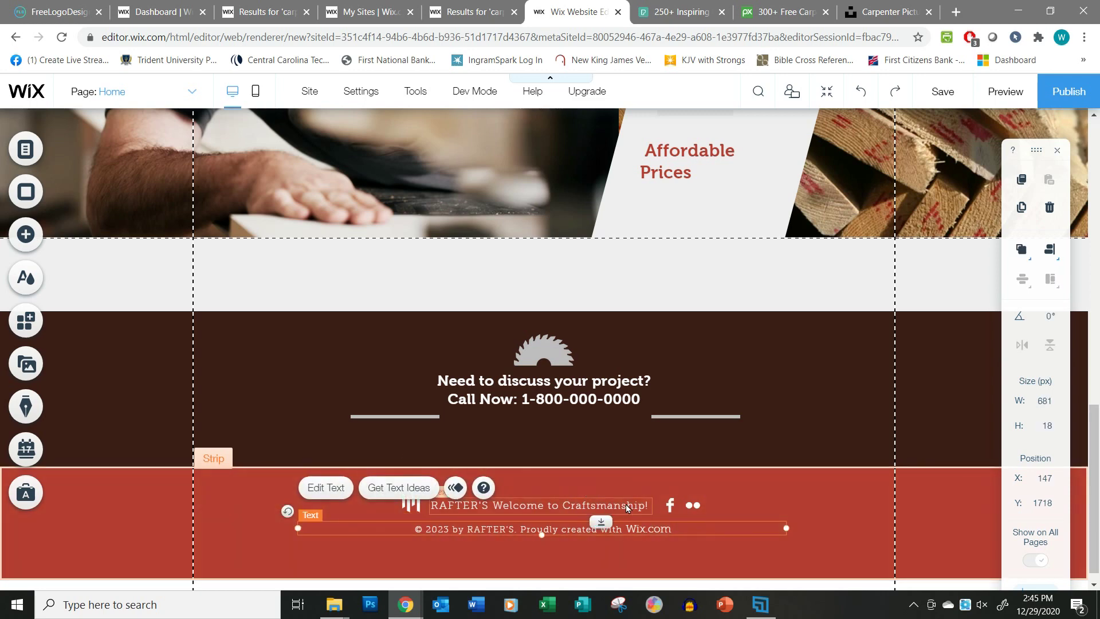
pyautogui.keyDown('shift'); pyautogui.click(411, 506); pyautogui.keyUp('shift')
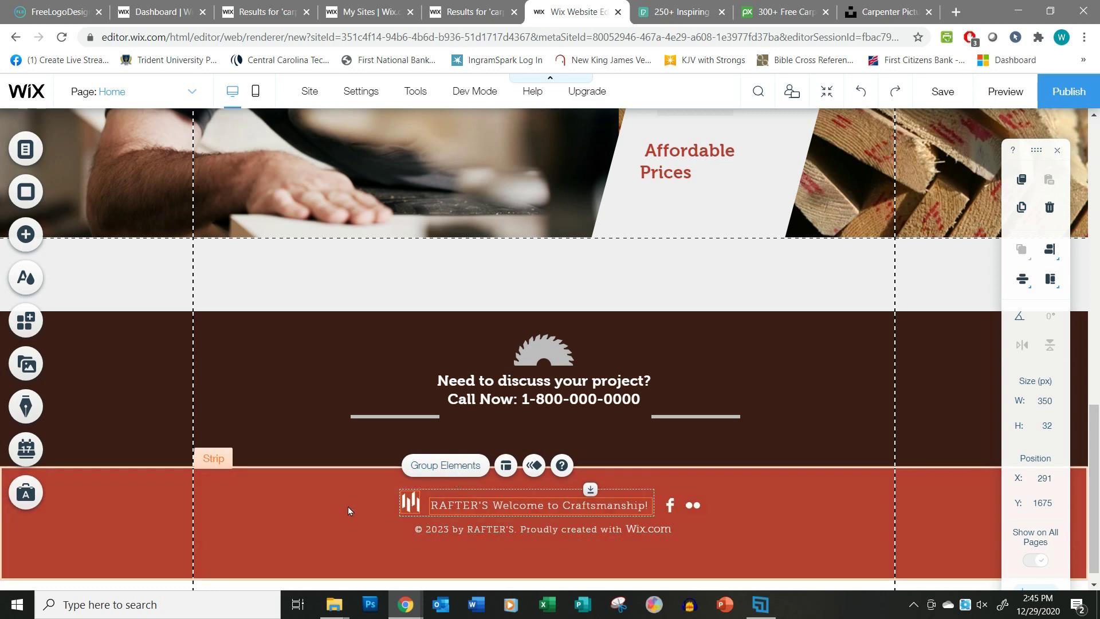
pyautogui.press('Delete')
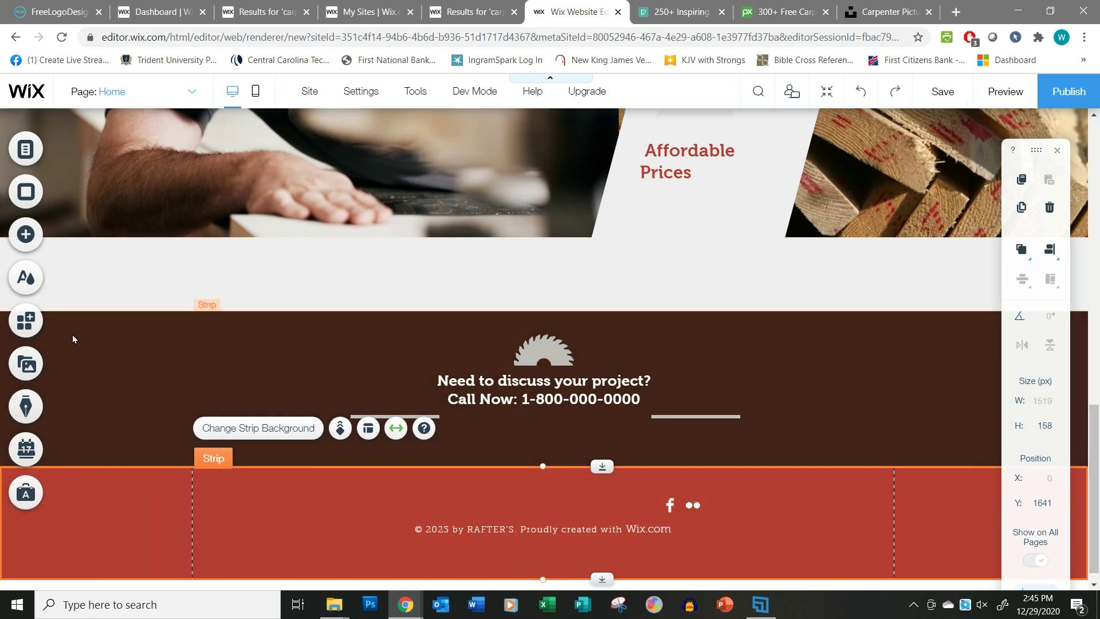
# Try adding Perfect Carpentry Logo.png from the site files to the page, and undo the insertion
pyautogui.click(25, 236)
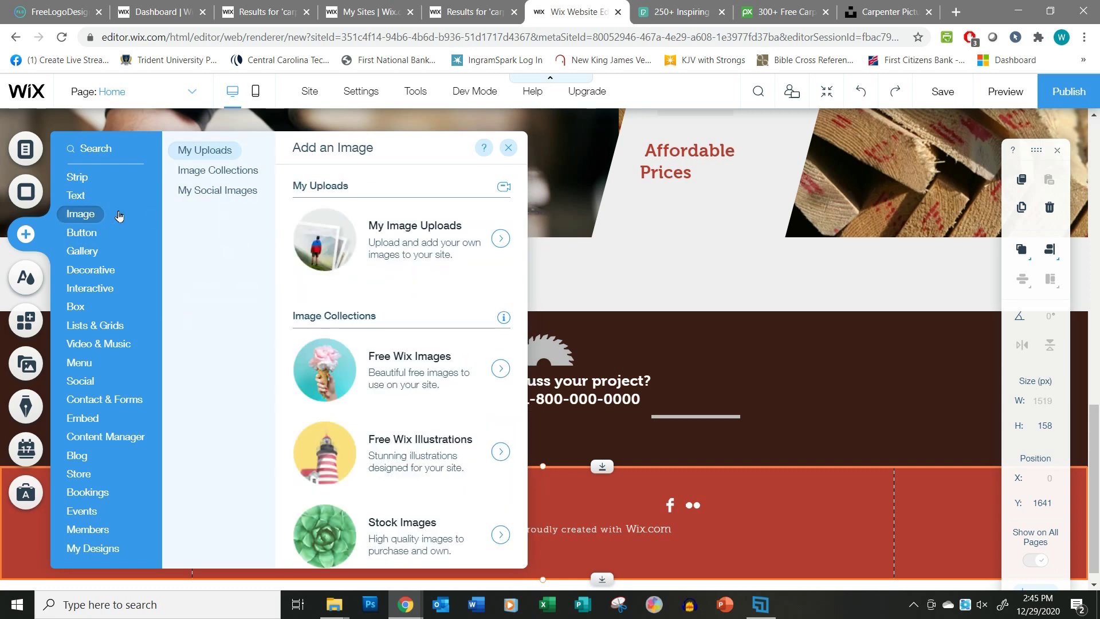
pyautogui.click(435, 241)
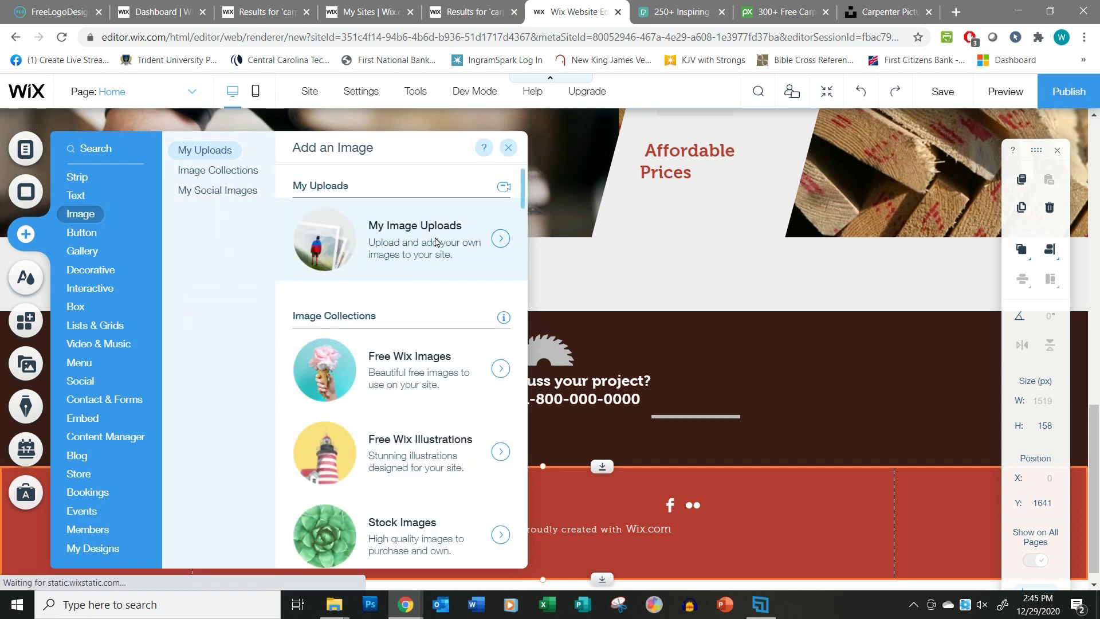
pyautogui.click(376, 313)
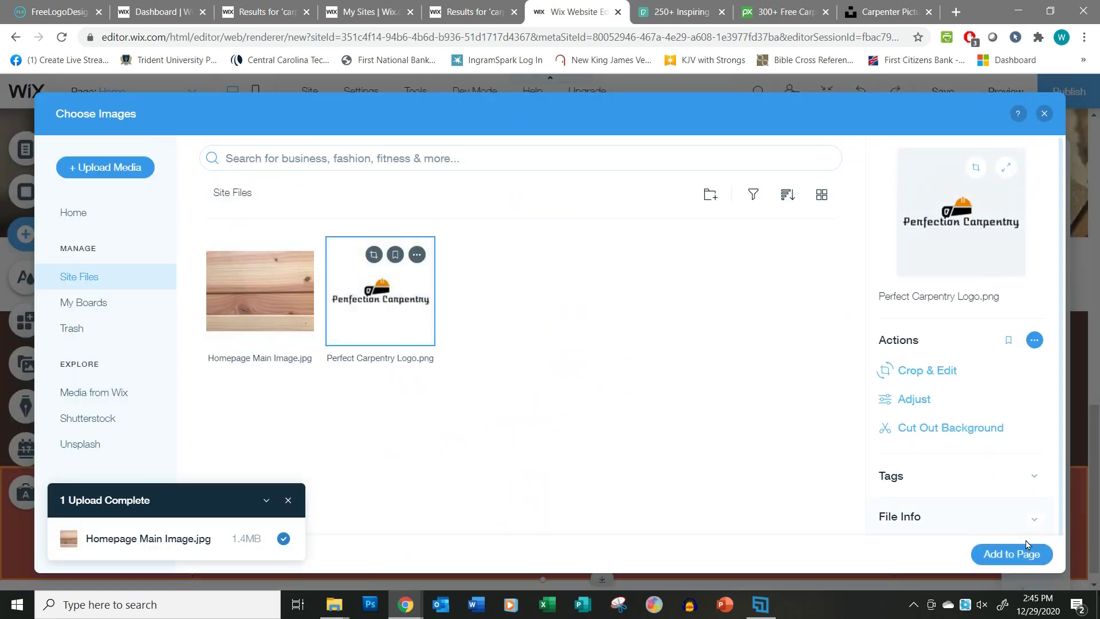
pyautogui.click(1021, 557)
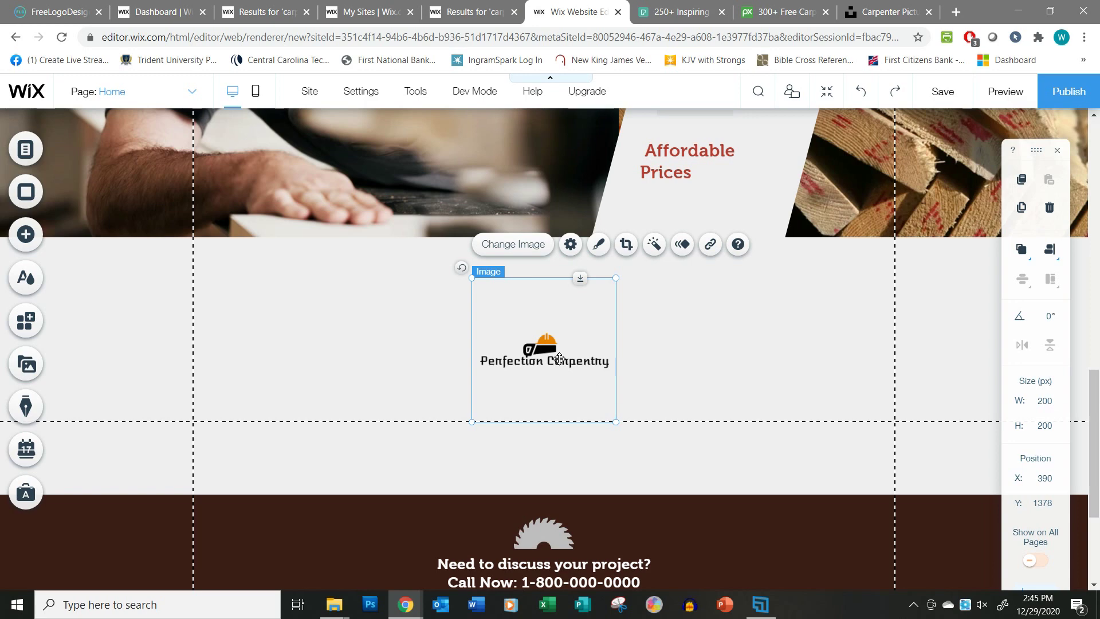
pyautogui.hotkey('ctrl', 'z')
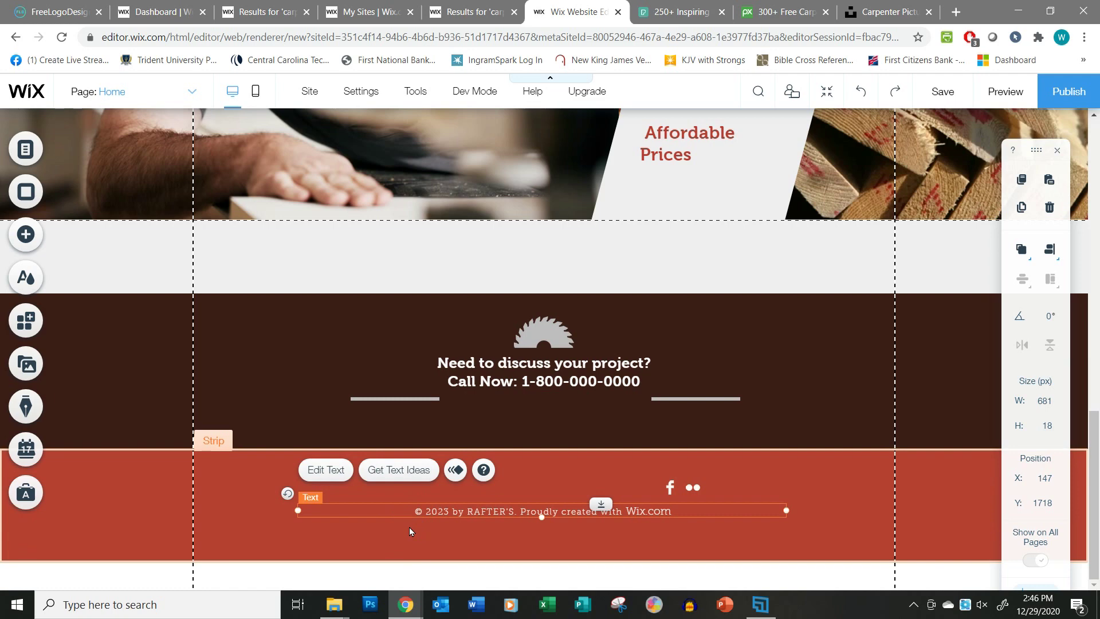
# Set the year in the footer copyright line to 2021
pyautogui.doubleClick(457, 517)
pyautogui.click(439, 512)
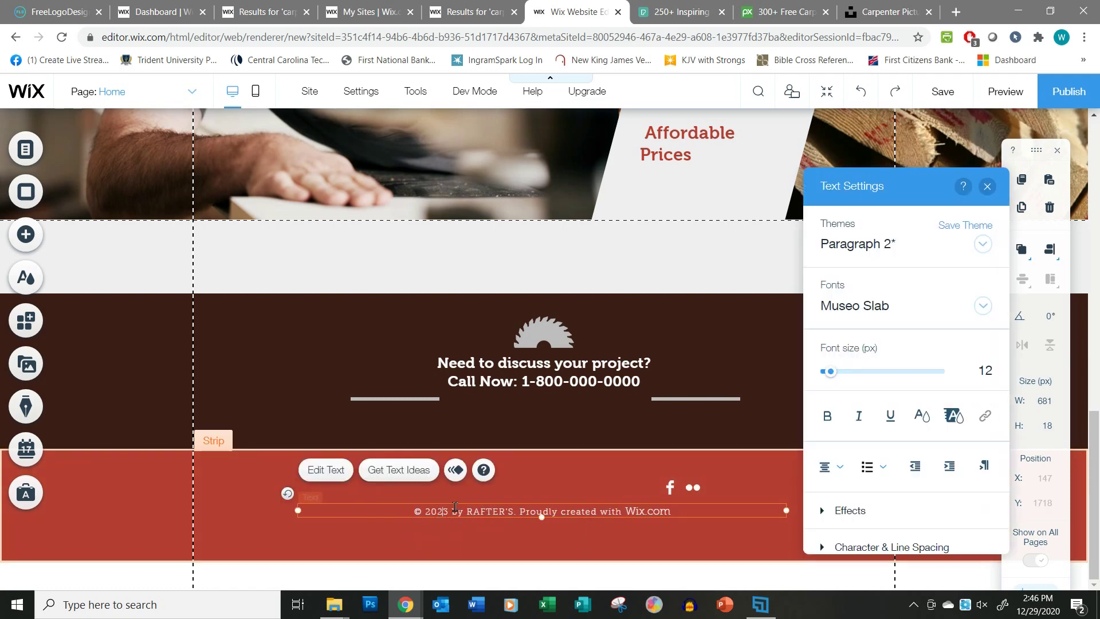
pyautogui.press('BackSpace')
pyautogui.write('1')
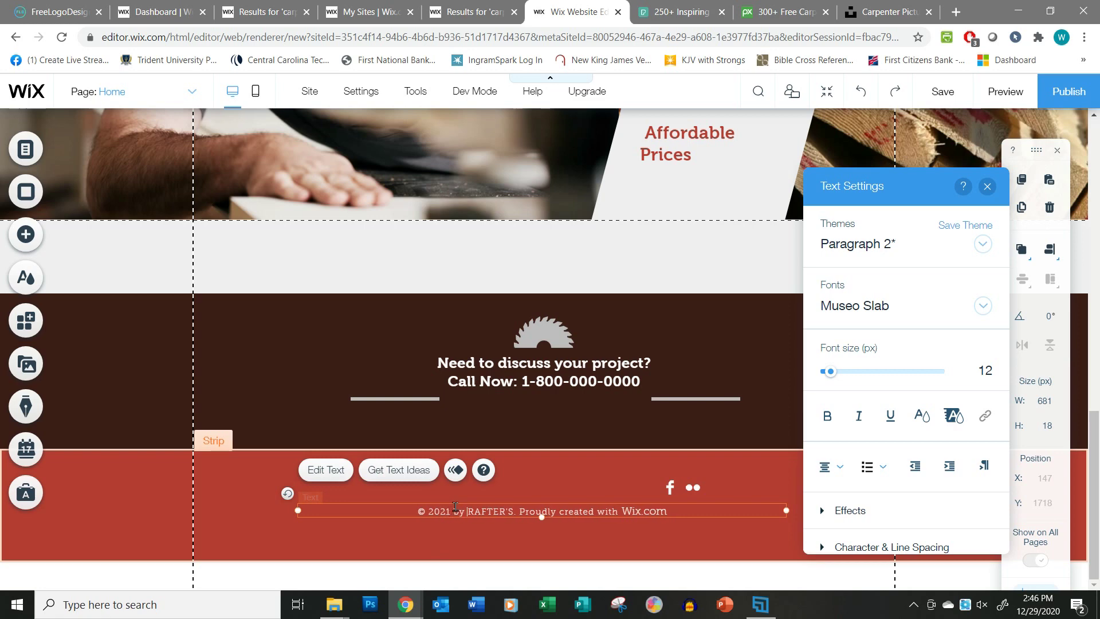
# Replace the company name RAFTER'S in the footer copyright line with "Perfection Carpentry"
pyautogui.press('BackSpace')
pyautogui.press('BackSpace')
pyautogui.press('Delete')
pyautogui.press('Delete')
pyautogui.press('Delete')
pyautogui.press('Delete')
pyautogui.press('Delete')
pyautogui.press('Delete')
pyautogui.press('Delete')
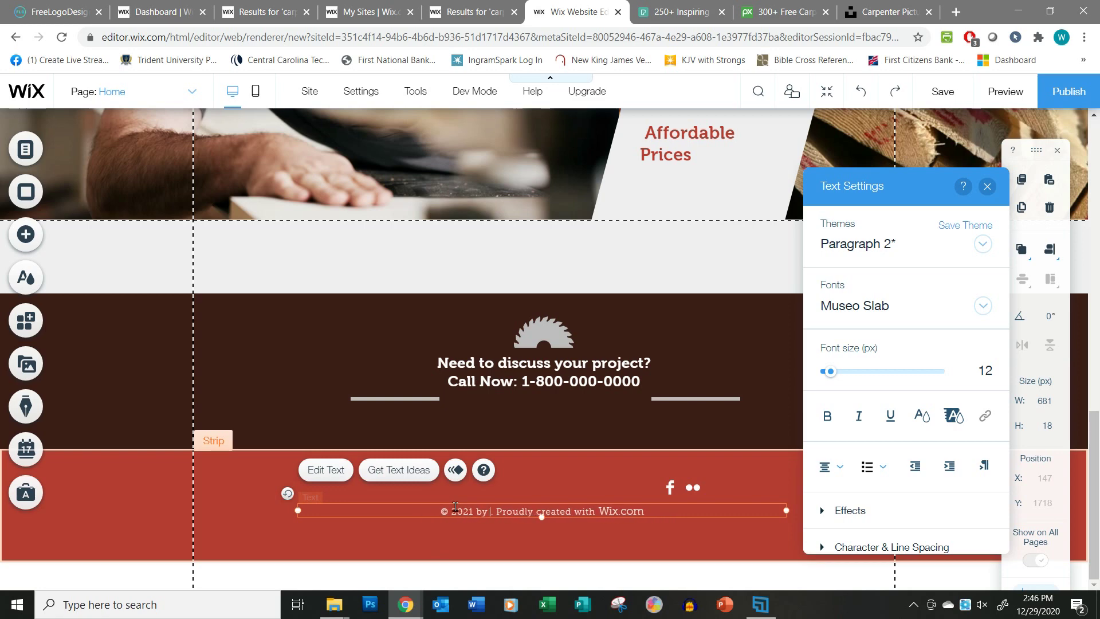
pyautogui.write('Pe')
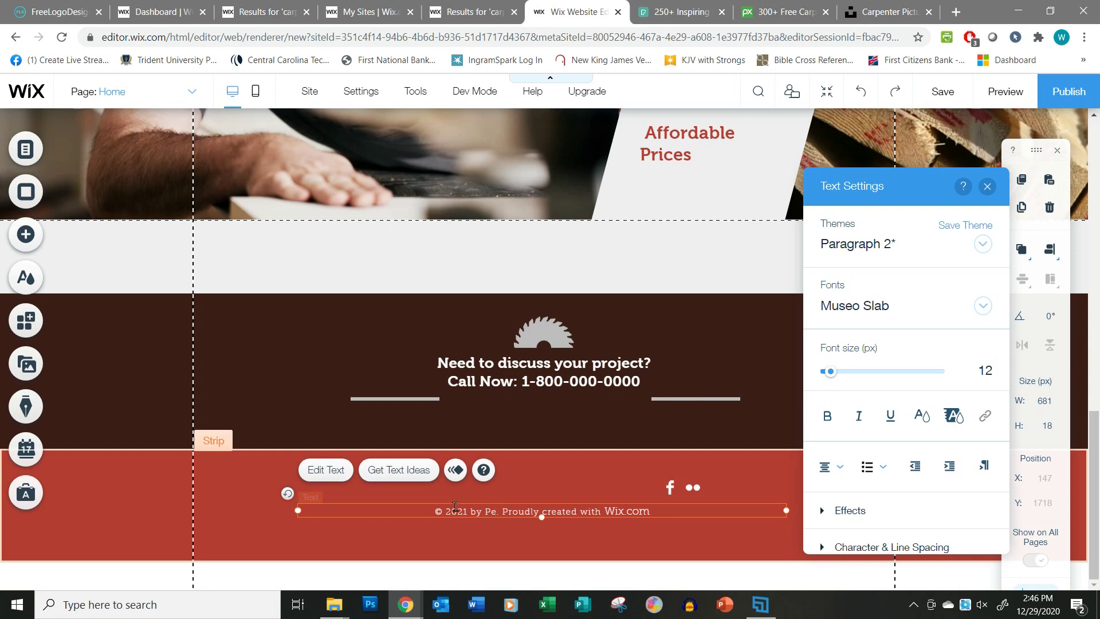
pyautogui.write('rfection C')
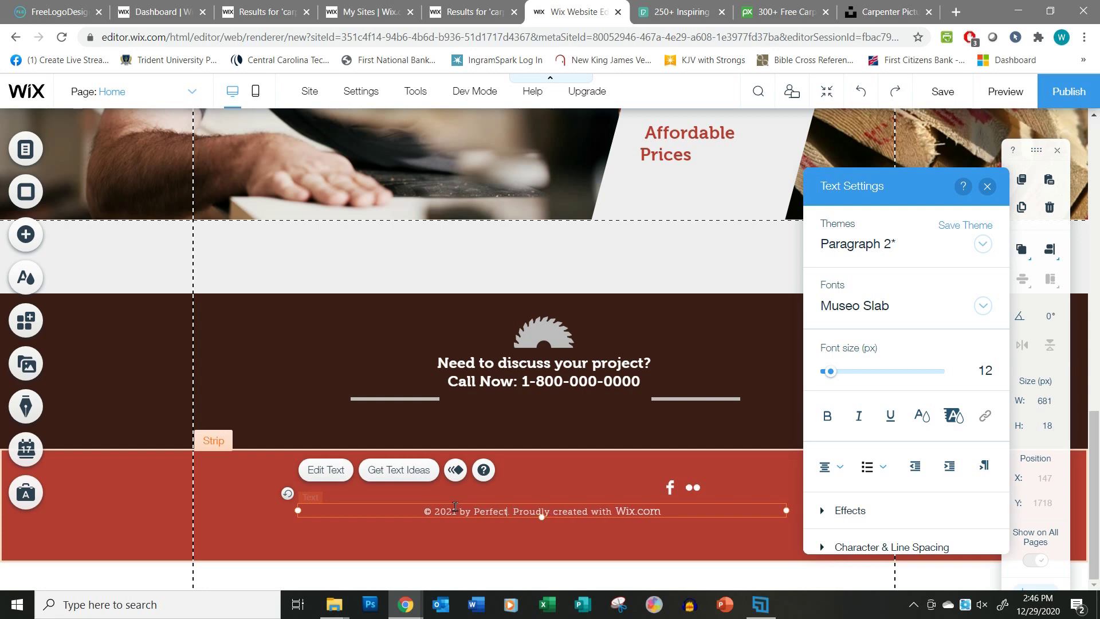
pyautogui.write('arpentry')
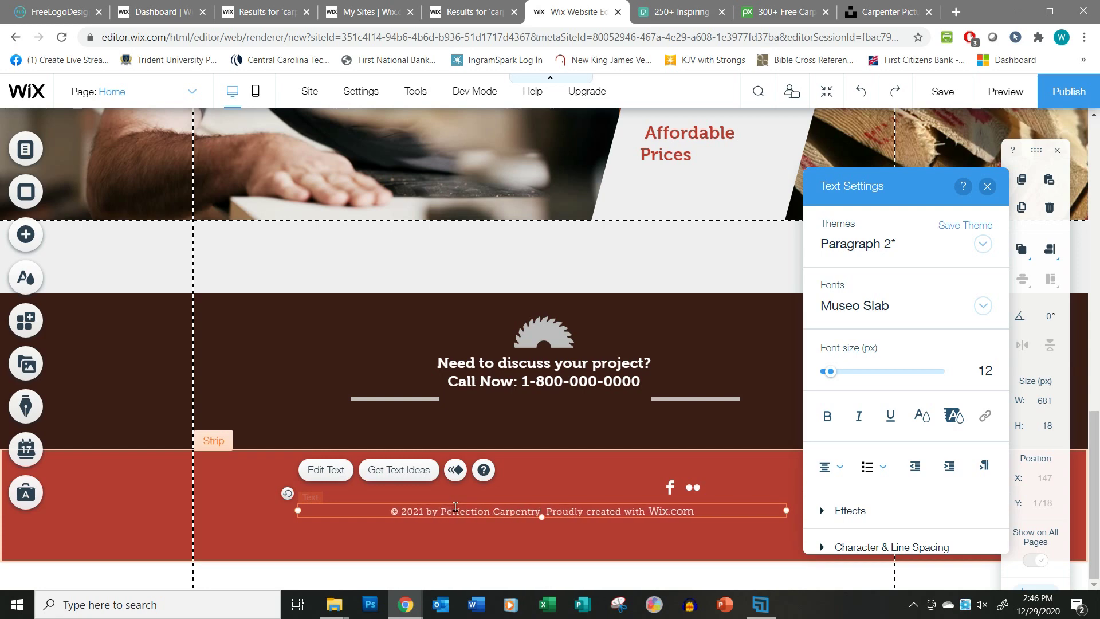
# Remove "Proudly created with Wix.com" from the footer copyright line and end the line with a period after the company name
pyautogui.press('Delete')
pyautogui.press('Delete')
pyautogui.press('Delete')
pyautogui.press('Delete')
pyautogui.press('Delete')
pyautogui.press('Delete')
pyautogui.press('Delete')
pyautogui.press('Delete')
pyautogui.press('Delete')
pyautogui.press('Delete')
pyautogui.press('Delete')
pyautogui.press('Delete')
pyautogui.press('Delete')
pyautogui.press('Delete')
pyautogui.press('Delete')
pyautogui.press('Delete')
pyautogui.press('Delete')
pyautogui.press('Delete')
pyautogui.press('Delete')
pyautogui.press('Delete')
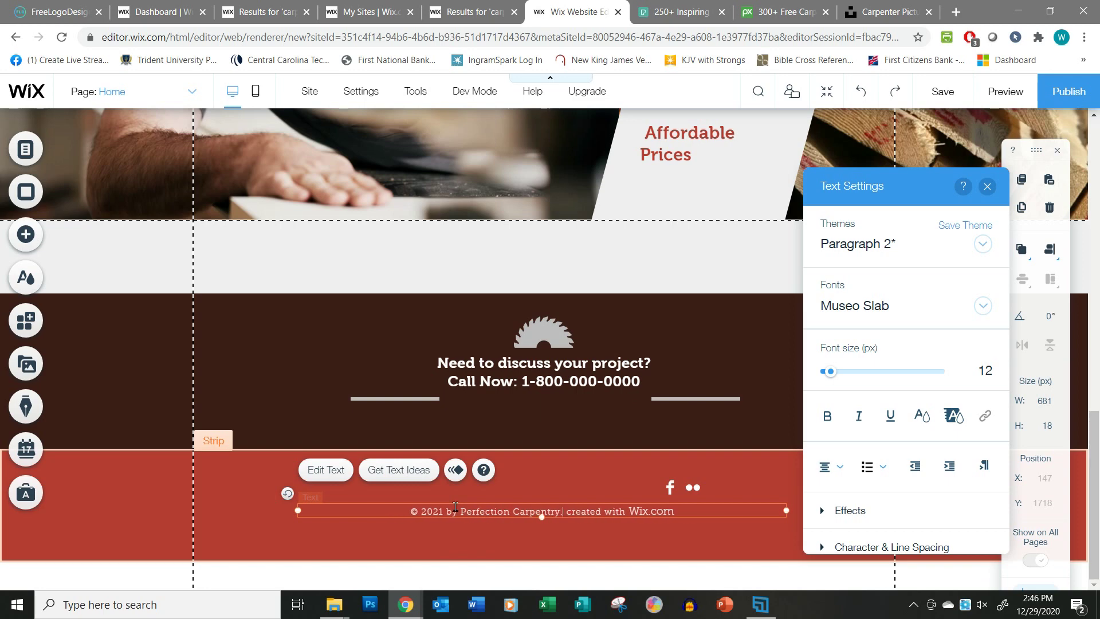
pyautogui.press('Delete')
pyautogui.press('Delete')
pyautogui.write('.')
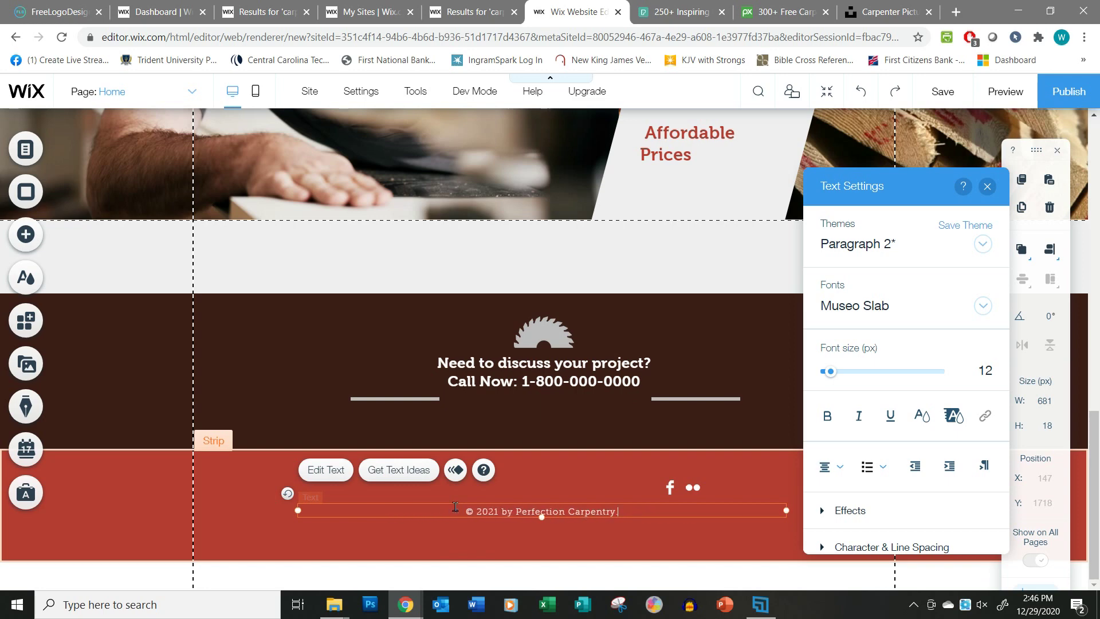
pyautogui.click(595, 478)
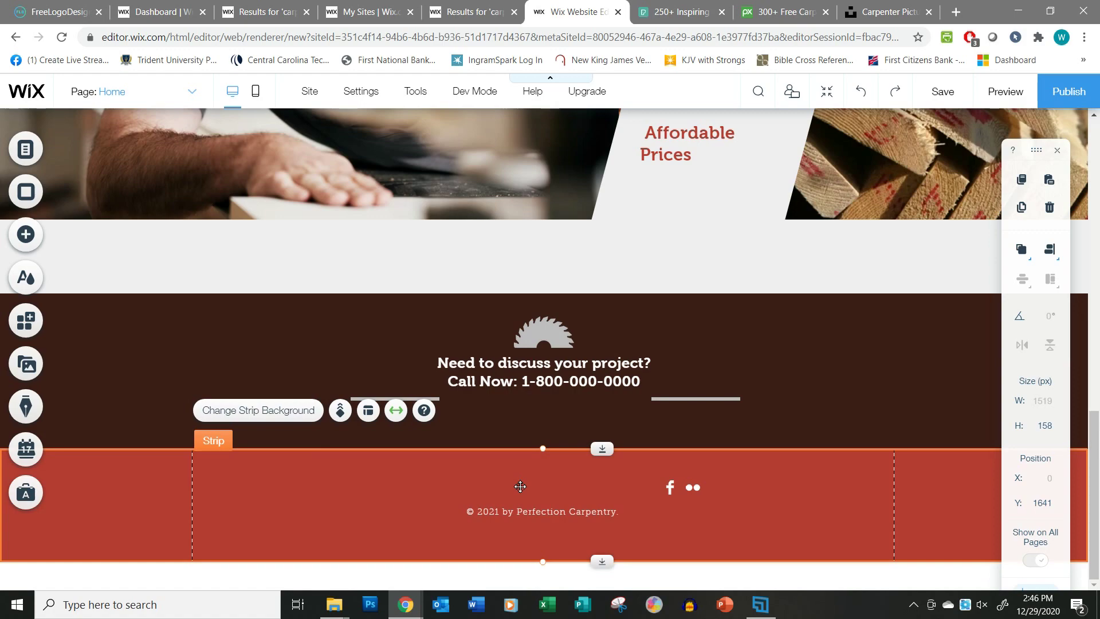
# Replace the home page heading "Rafter's Carpentry Services" with "Perfection Carpentry"
pyautogui.scroll(15, 521, 487)
pyautogui.scroll(-1, 520, 490)
pyautogui.scroll(1, 521, 490)
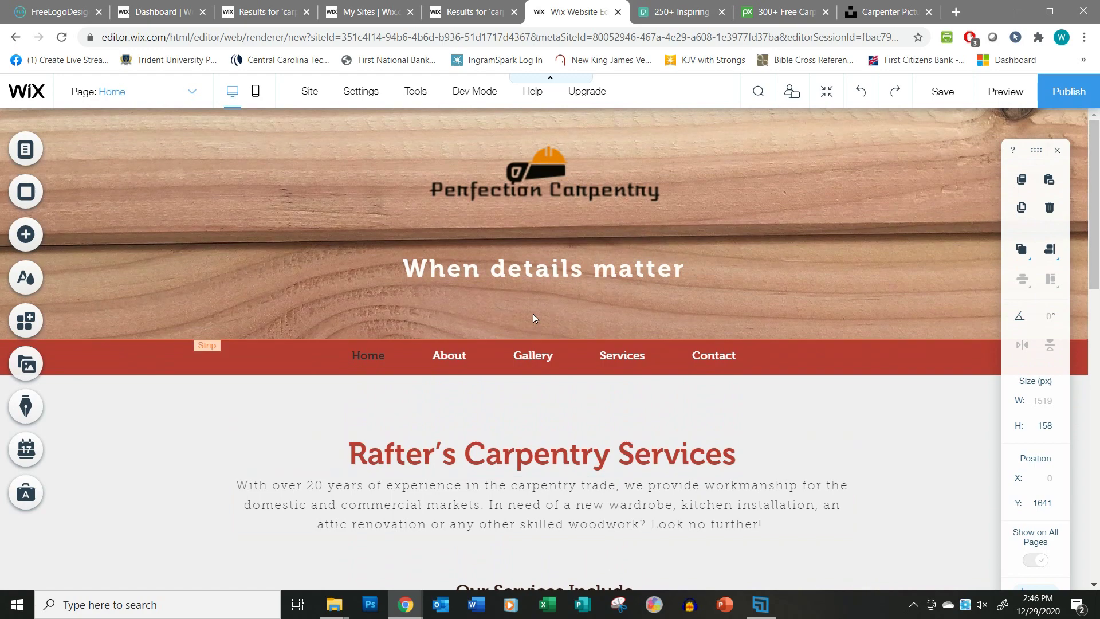
pyautogui.doubleClick(418, 455)
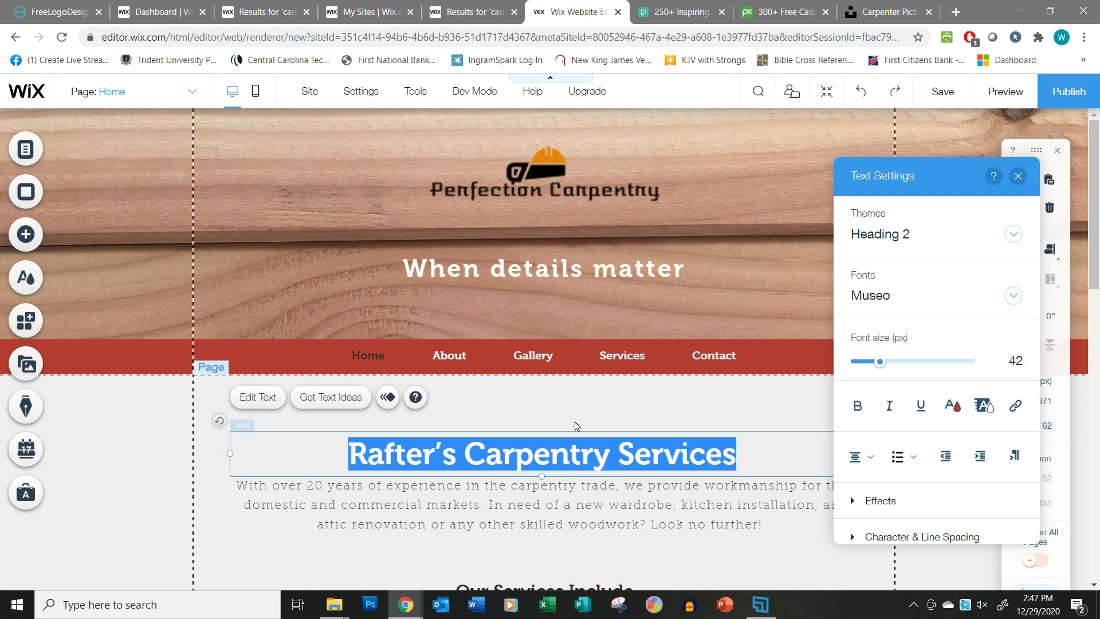
pyautogui.write('Perfection Carpentry')
# Replace the paragraph below the heading with the guidance text from "Introduce your company, identify key services you provide" to "Be welcoming and positive."
pyautogui.click(258, 481)
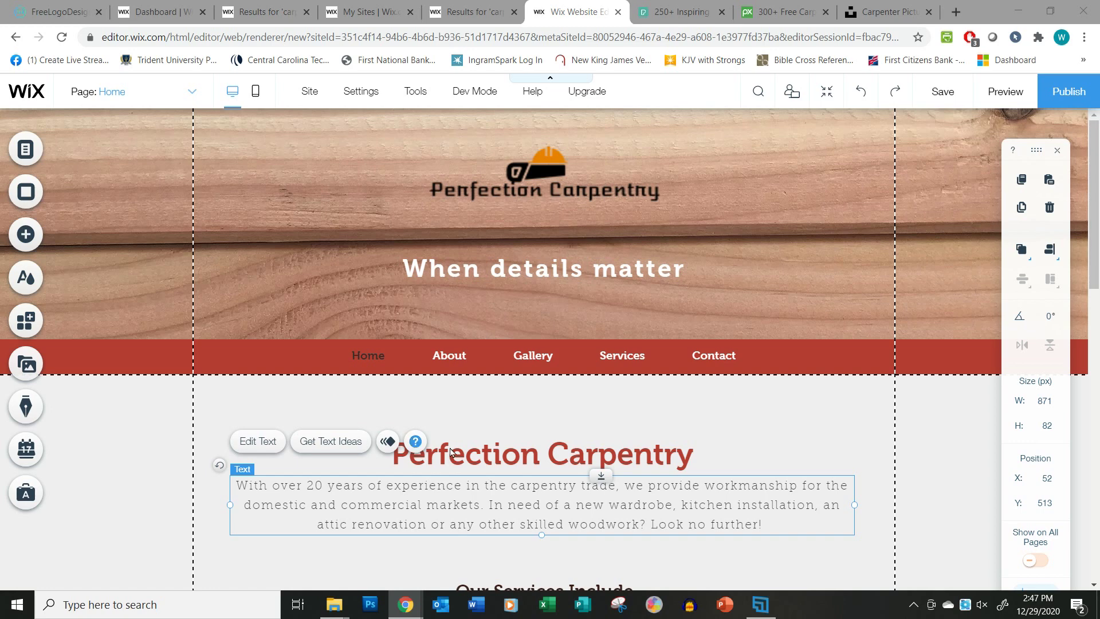
pyautogui.doubleClick(385, 497)
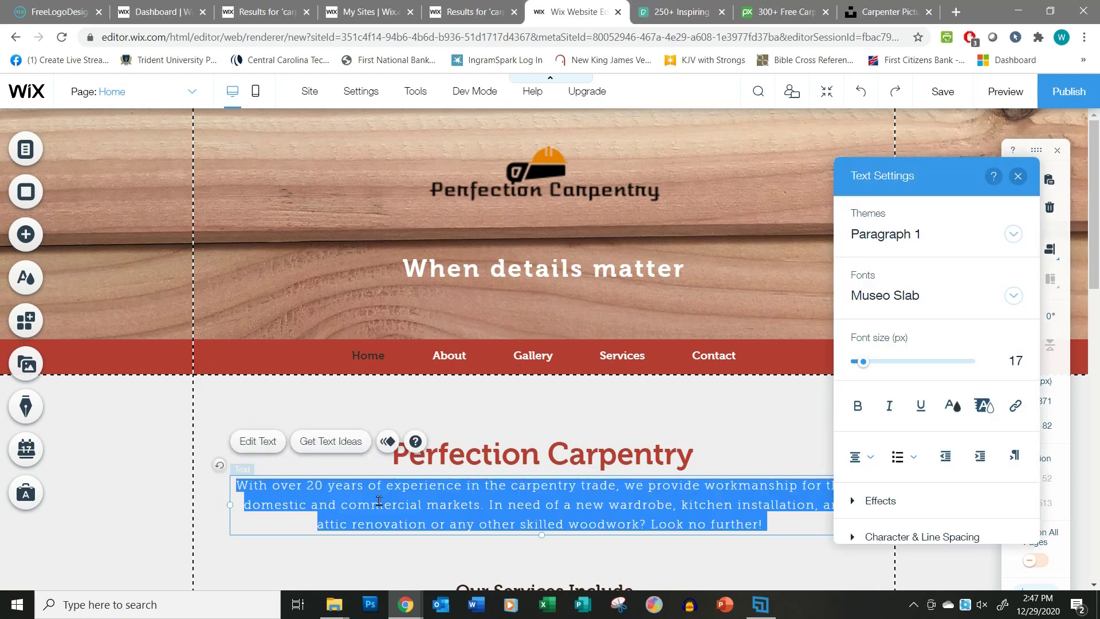
pyautogui.write('Introduce your company, identify key services you provide, and explain, in a brief way, what makes you different. Give at least three sentences. Keep it simple and easy to understand. Be welcoming and positive.')
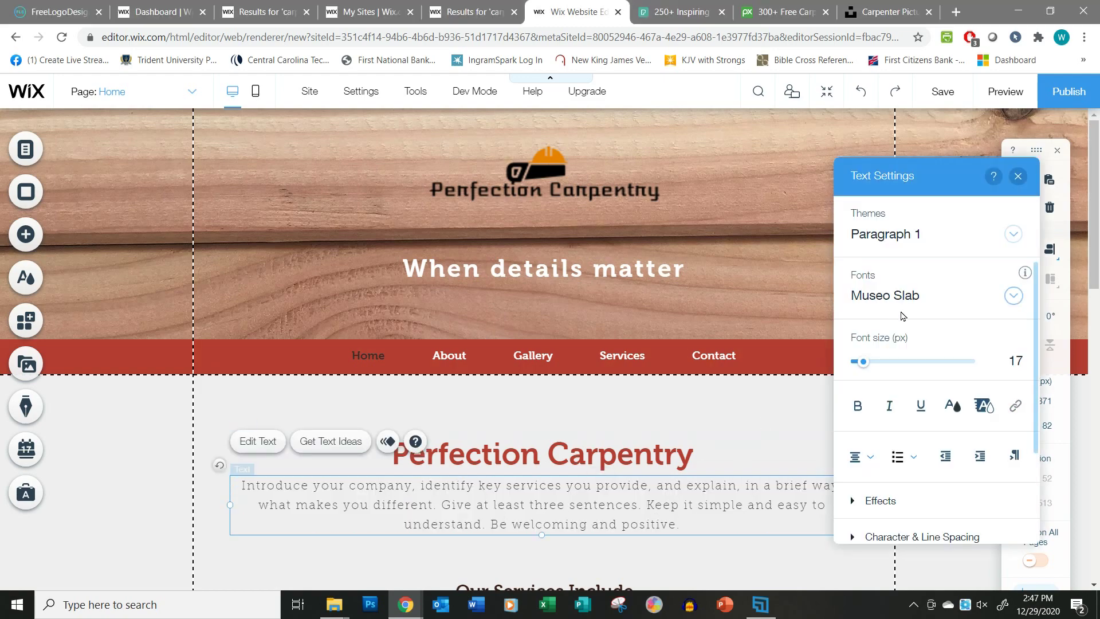
pyautogui.click(1018, 176)
pyautogui.click(847, 410)
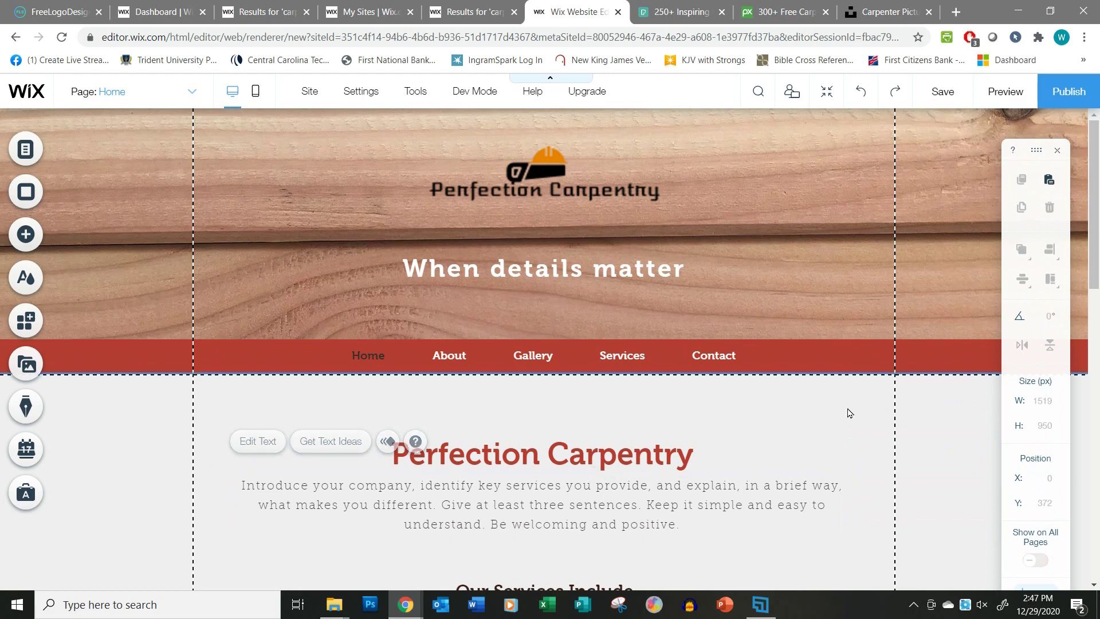
# Replace "All internal and external carpentry" in the "Our Services Include" list with "Custom bookshelves"
pyautogui.scroll(-3, 847, 410)
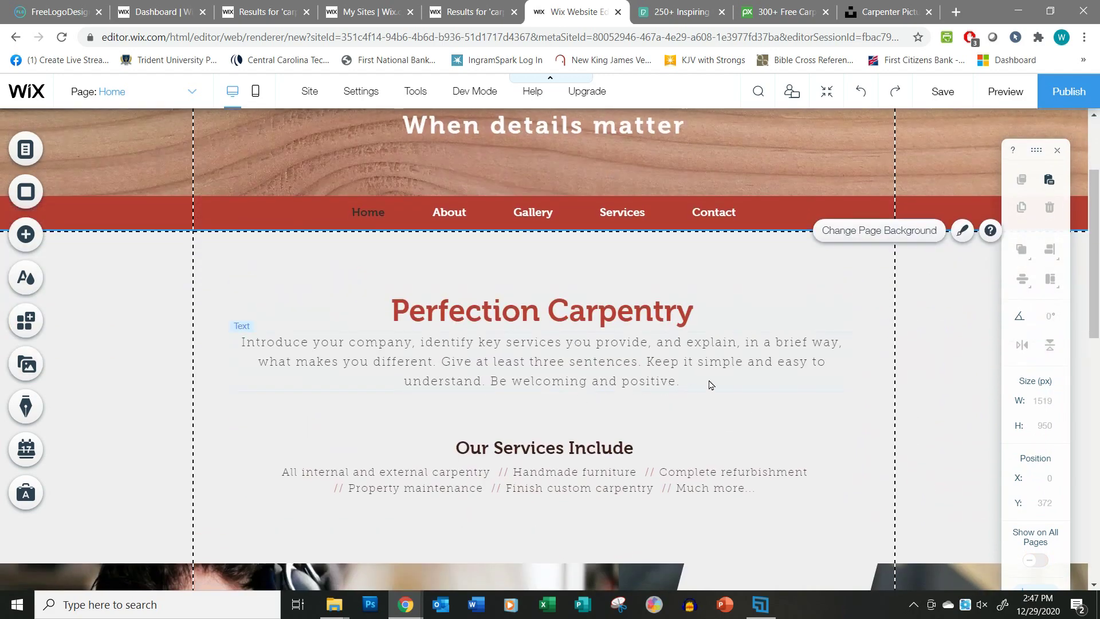
pyautogui.scroll(-3, 709, 385)
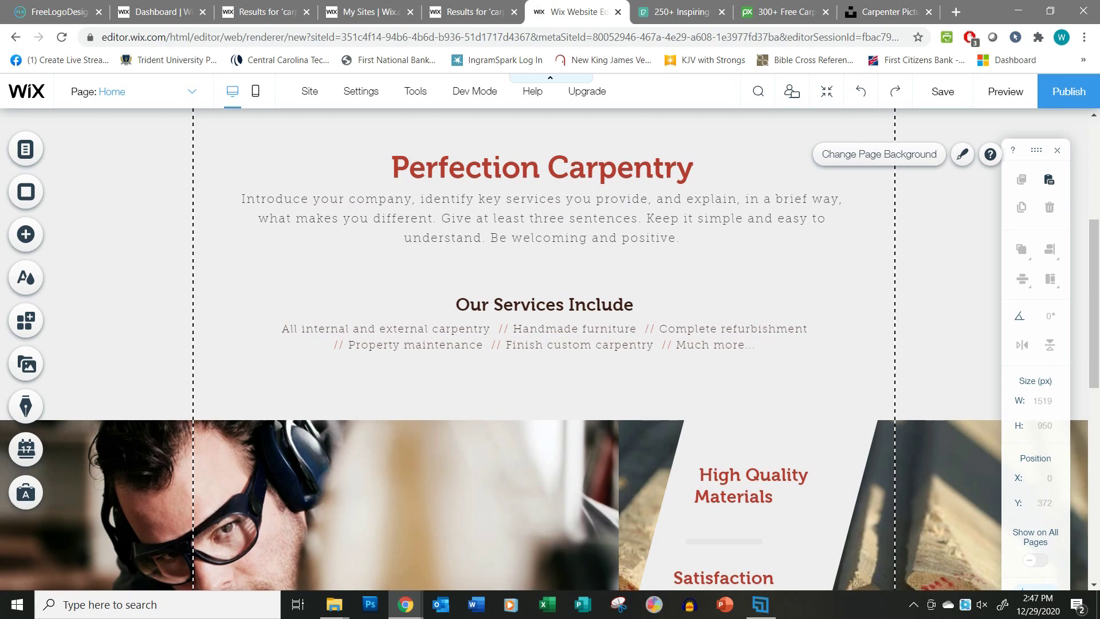
pyautogui.click(412, 328)
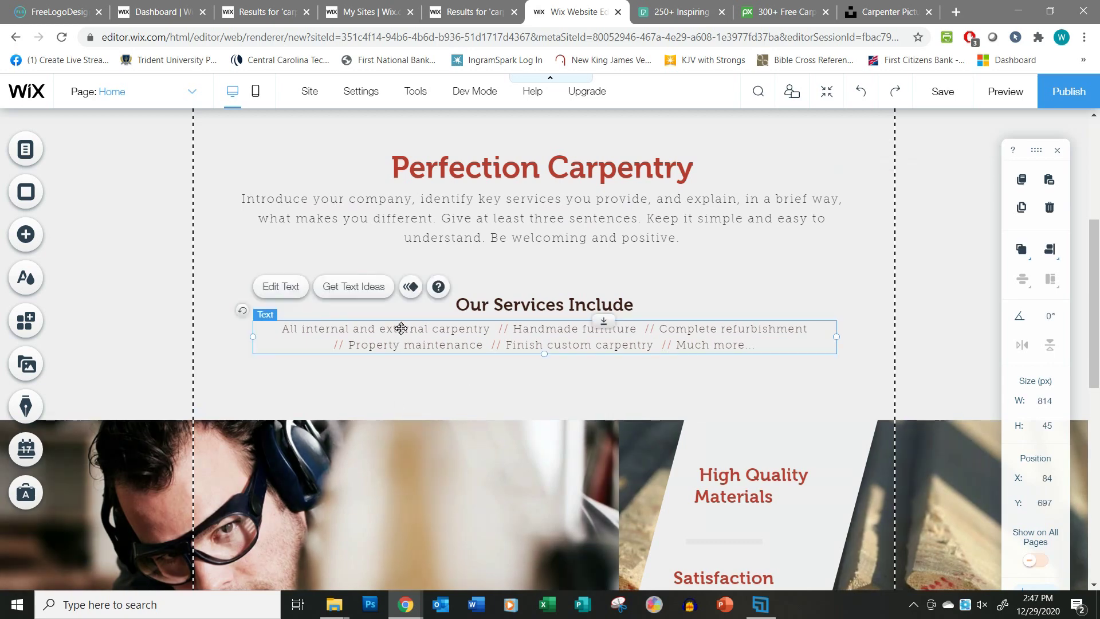
pyautogui.doubleClick(414, 326)
pyautogui.moveTo(282, 329); pyautogui.dragTo(483, 322)
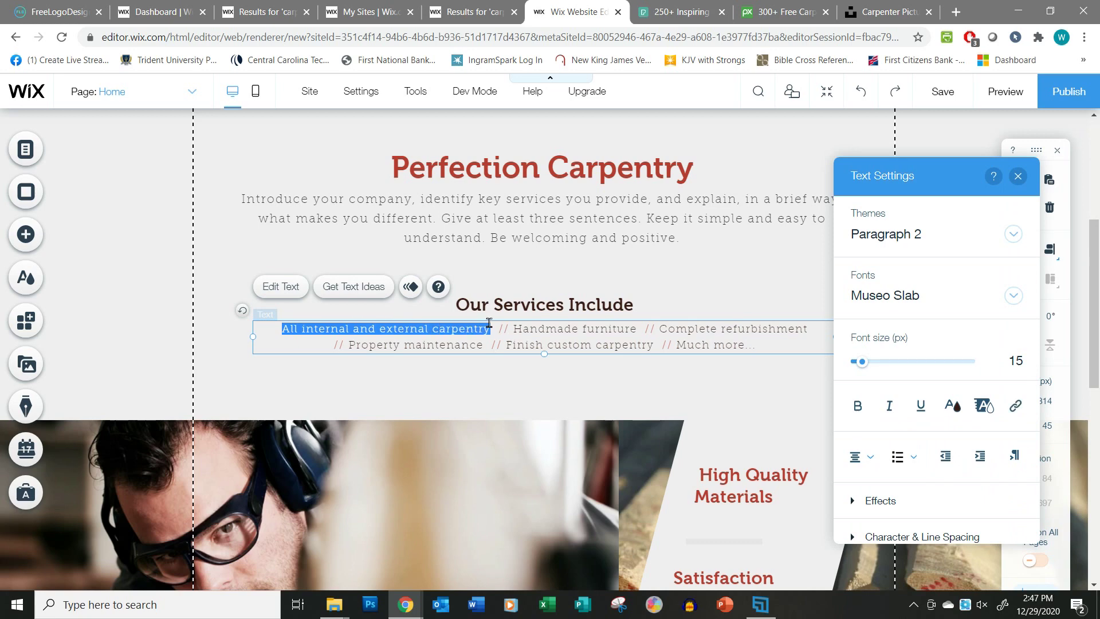
pyautogui.write('Custom ')
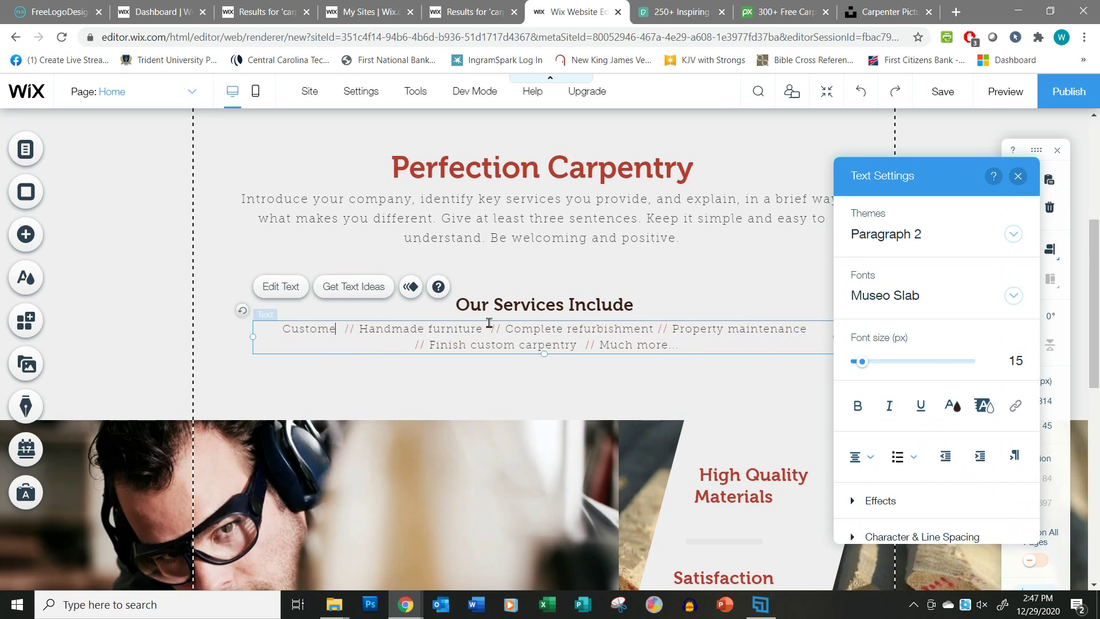
pyautogui.write('bookshelves')
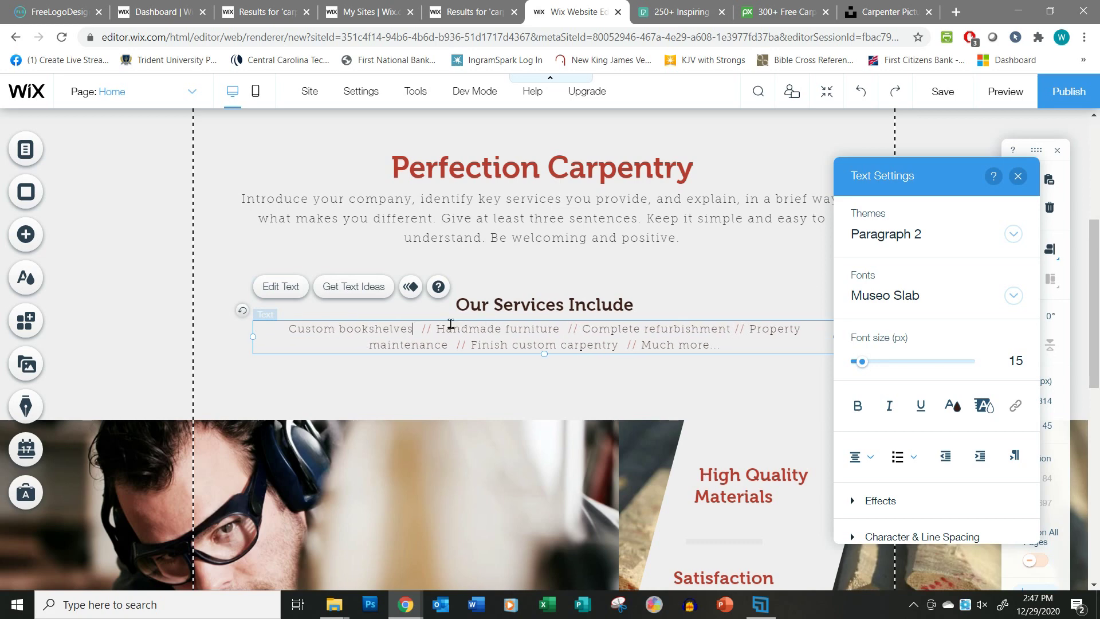
# In the services list, replace "Handmade furniture" with "Tables & Chairs" and "Complete refurbishment" with "Decorative Moldings"
pyautogui.moveTo(438, 330); pyautogui.dragTo(556, 331)
pyautogui.write('Tables')
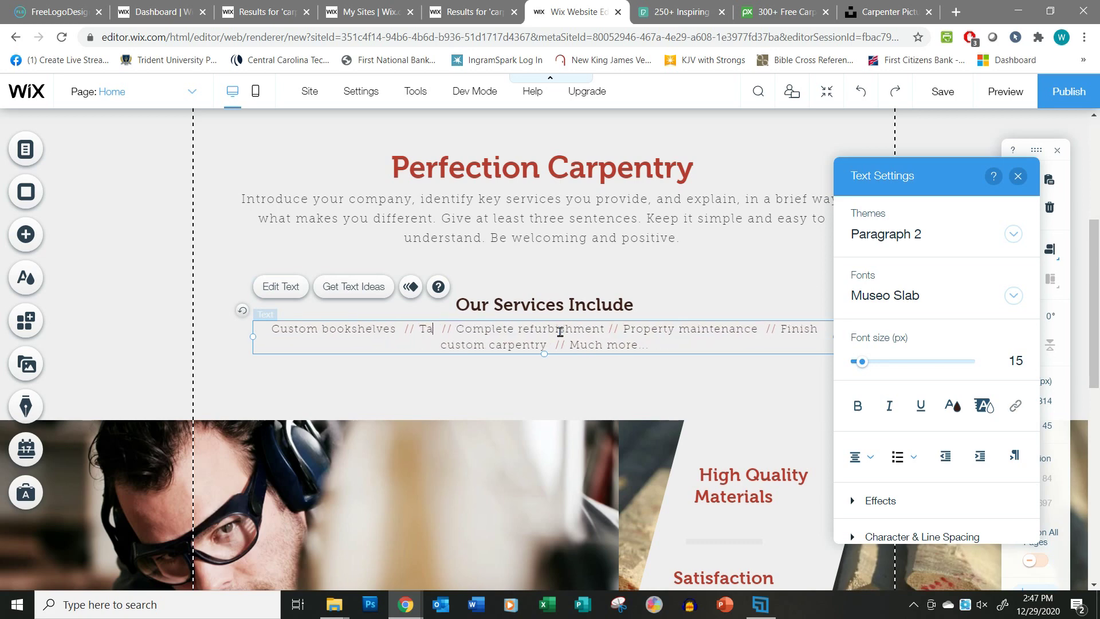
pyautogui.write(' & Ca')
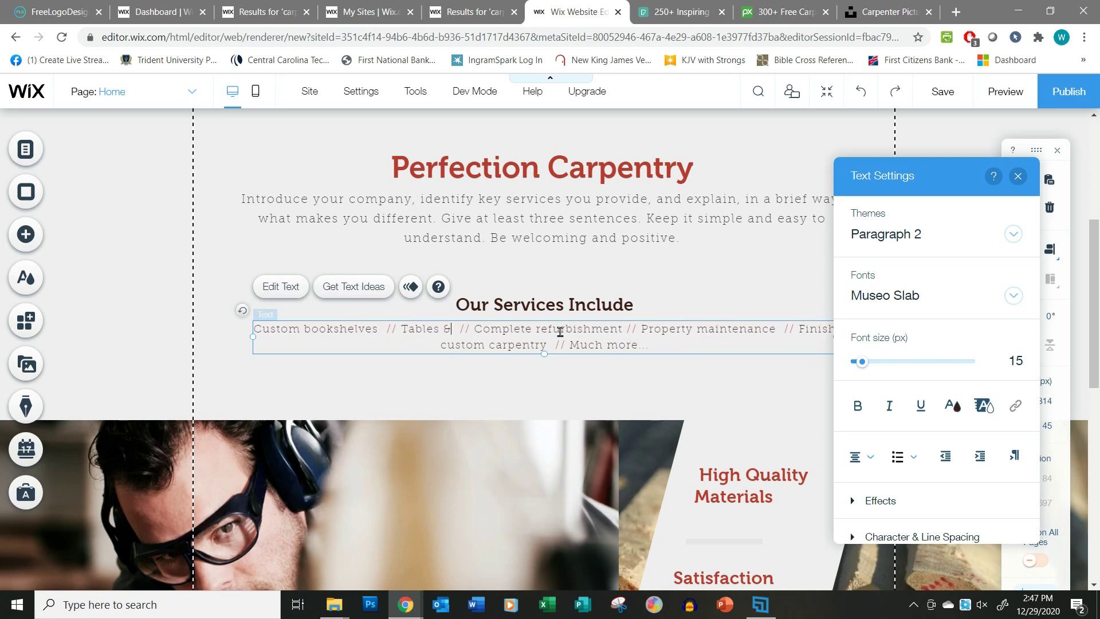
pyautogui.write('hairs')
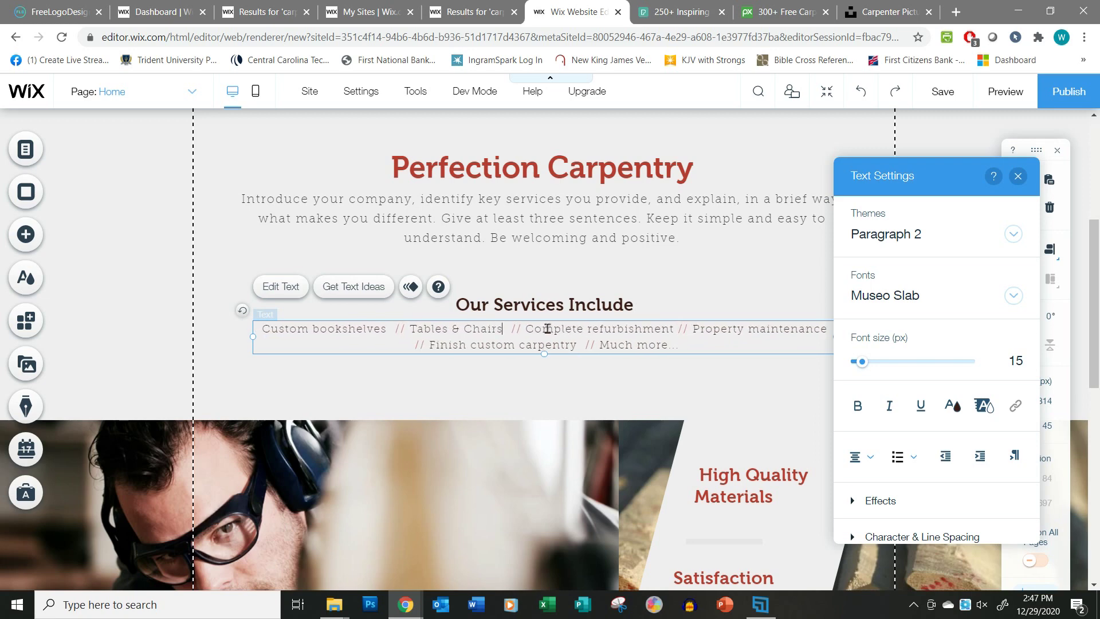
pyautogui.moveTo(557, 329); pyautogui.dragTo(660, 332)
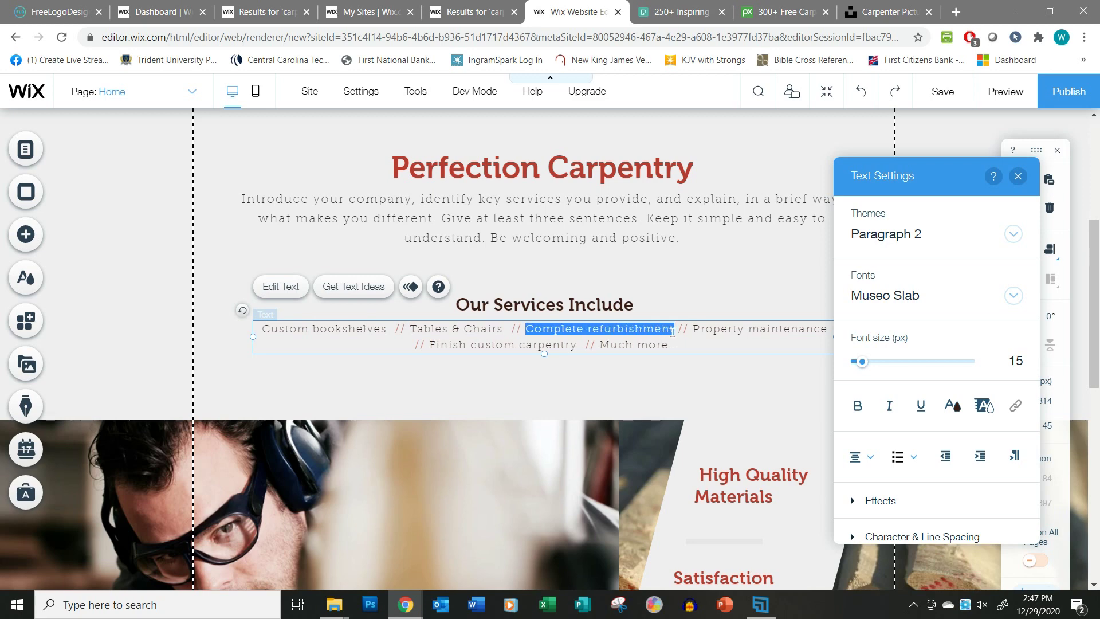
pyautogui.write('Decorative Moldings')
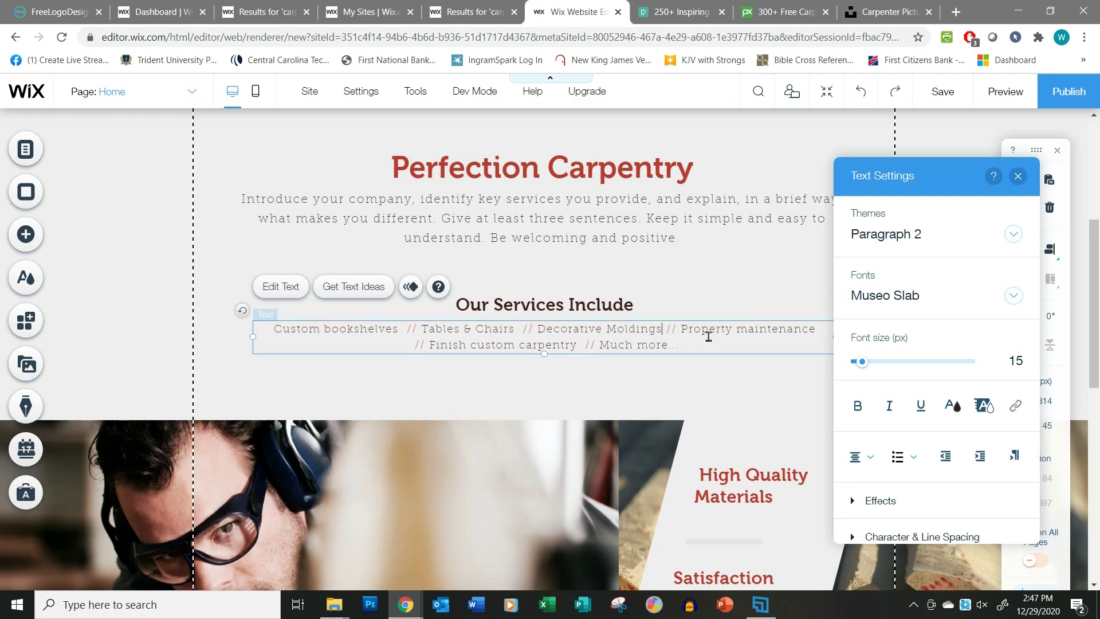
# Replace "Property maintenance" in the services list with "Design & Installation"
pyautogui.moveTo(683, 330); pyautogui.dragTo(811, 329)
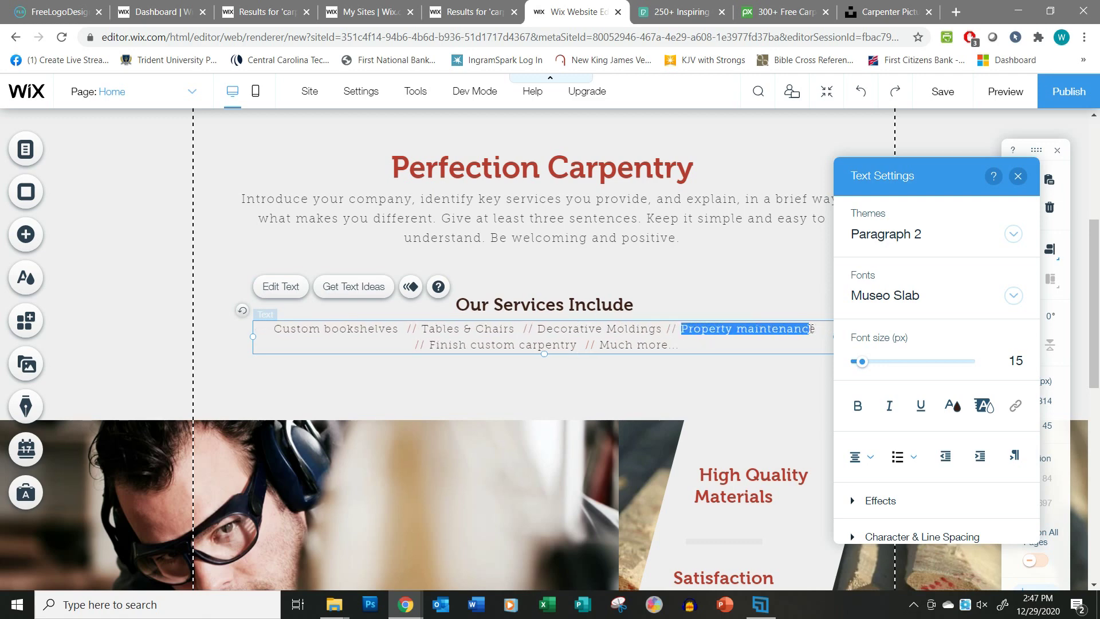
pyautogui.write('Desig')
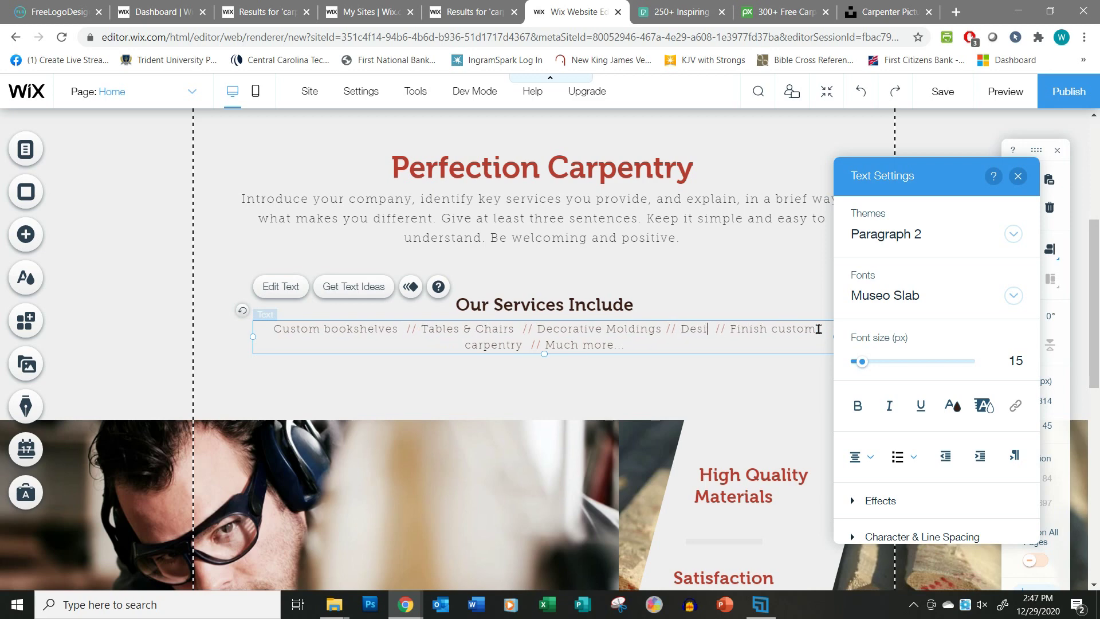
pyautogui.write('n & Installat')
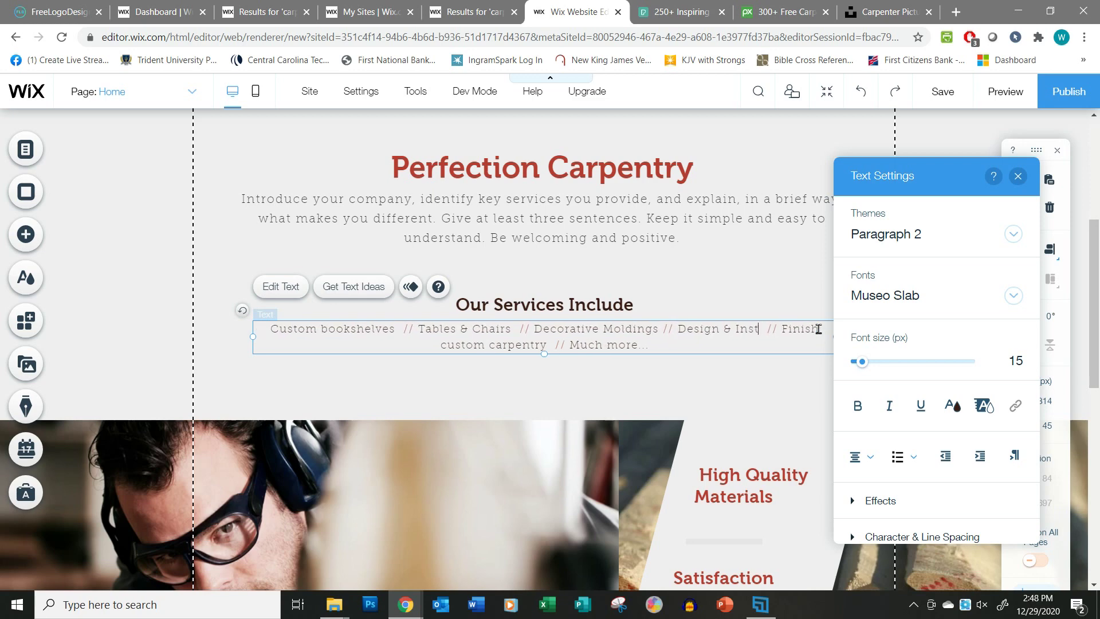
pyautogui.write('ion')
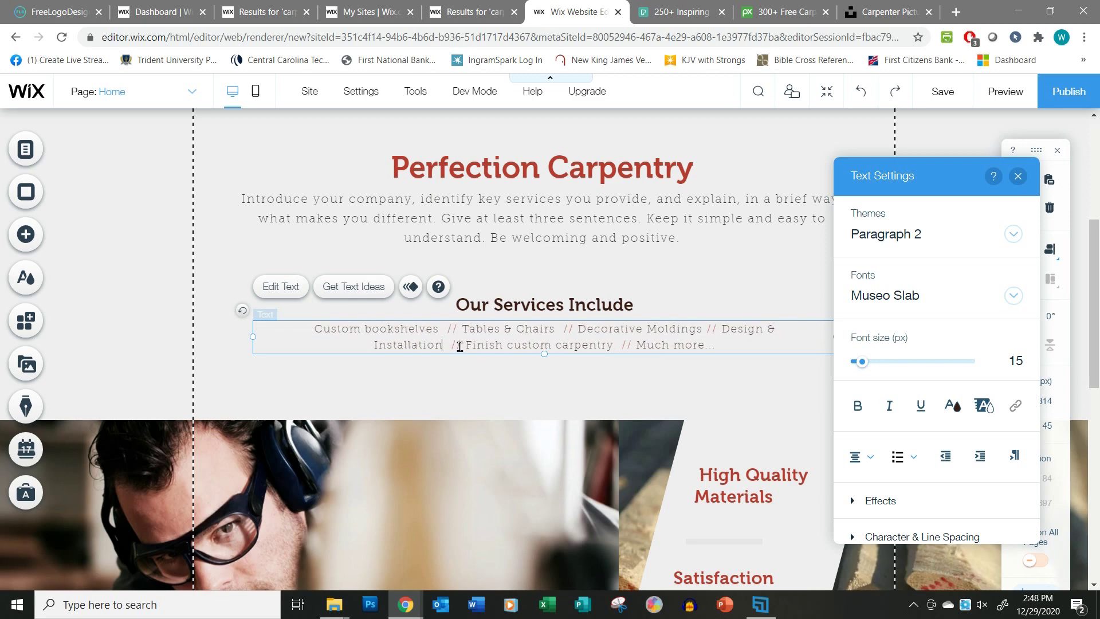
# Delete "Finish custom carpentry" and "Much more..." from the services list, and shift the list down to Y 707 px
pyautogui.moveTo(452, 345); pyautogui.dragTo(744, 344)
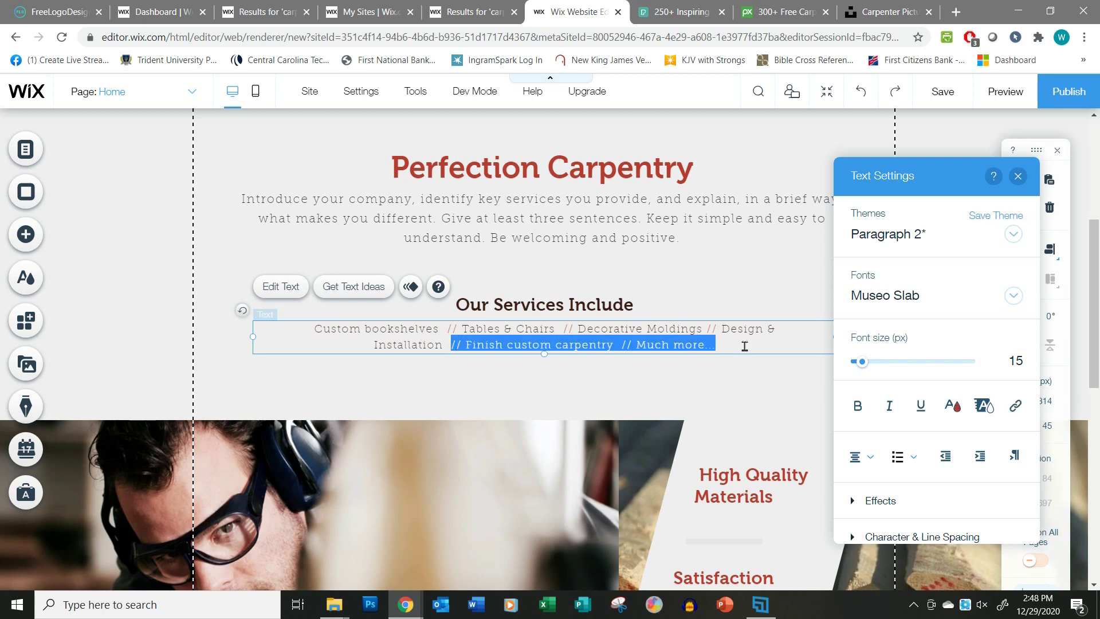
pyautogui.press('BackSpace')
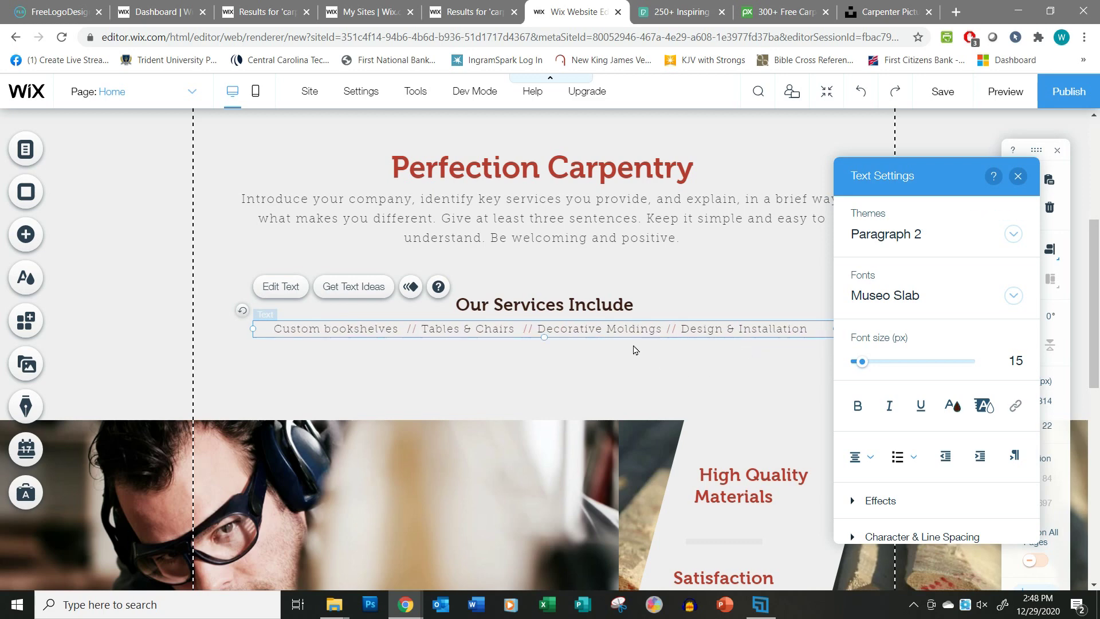
pyautogui.press('Escape')
pyautogui.click(658, 323)
pyautogui.moveTo(658, 322); pyautogui.dragTo(659, 329)
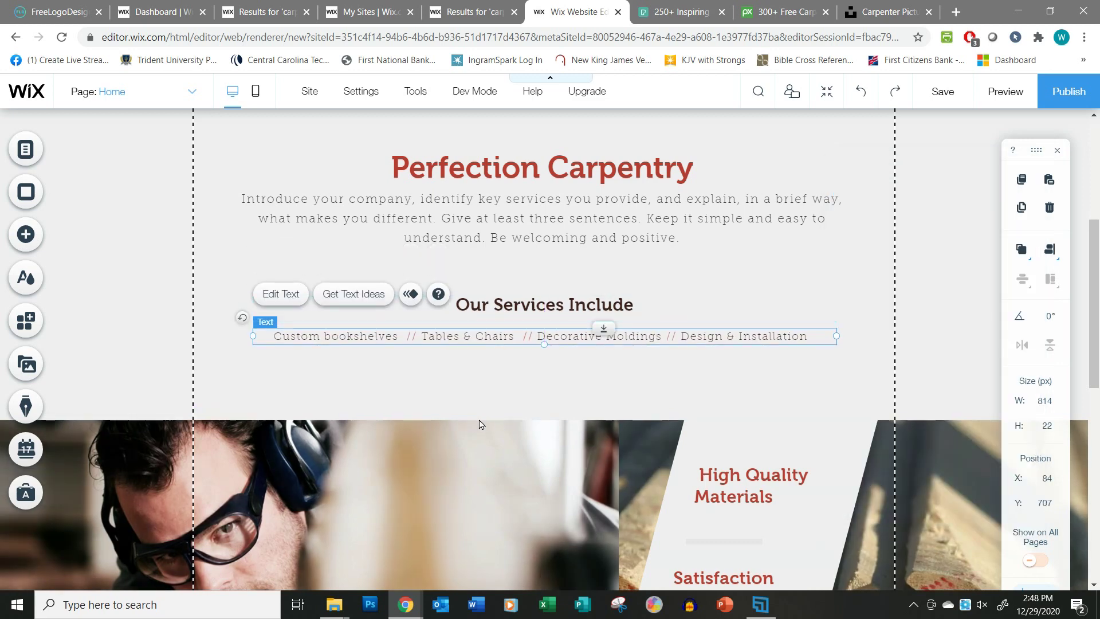
# Shift the full-width photo gallery below the services list up to Y 829 px
pyautogui.click(480, 422)
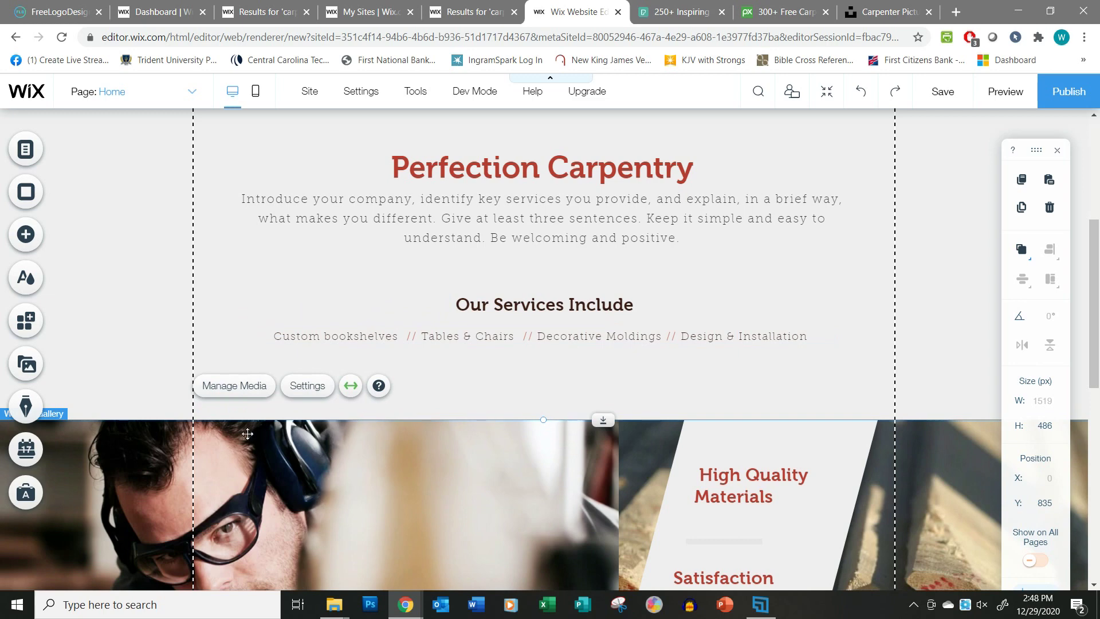
pyautogui.moveTo(604, 419); pyautogui.dragTo(606, 415)
# Review the home page layout from the header through the services list and photo gallery down to the footer
pyautogui.scroll(5, 642, 338)
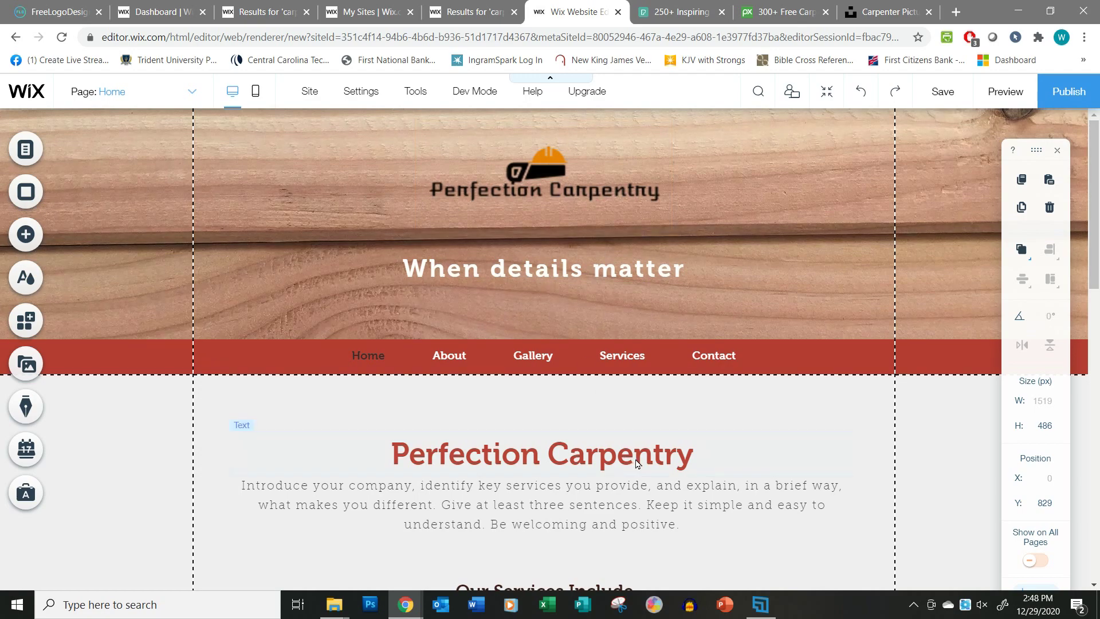
pyautogui.scroll(-4, 636, 463)
pyautogui.scroll(-5, 624, 373)
pyautogui.scroll(-2, 622, 367)
pyautogui.scroll(4, 578, 349)
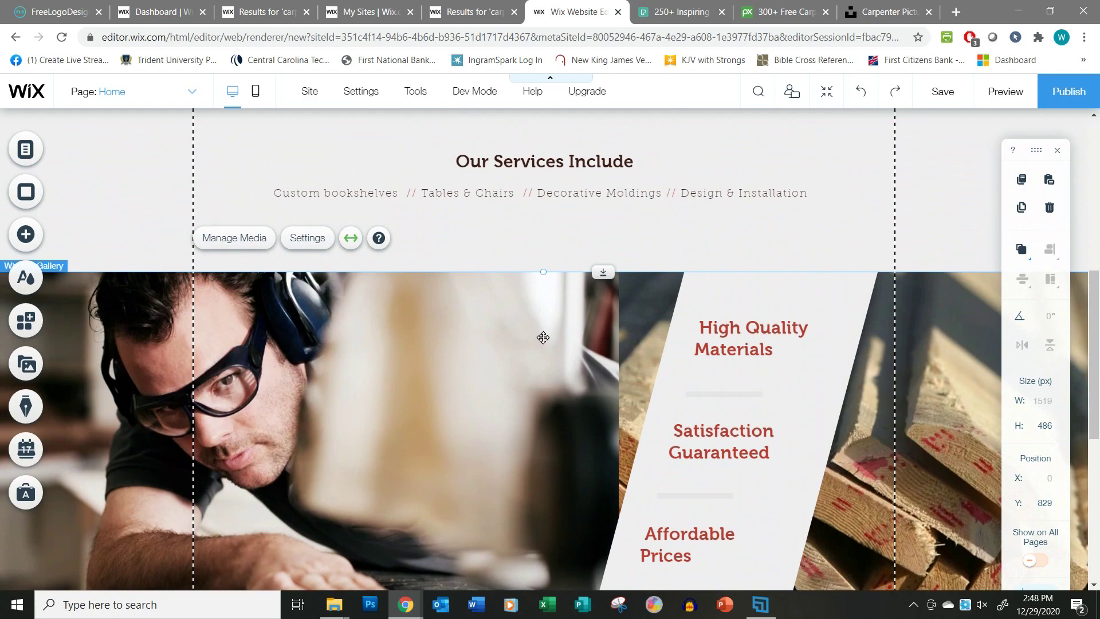
pyautogui.scroll(-3, 543, 338)
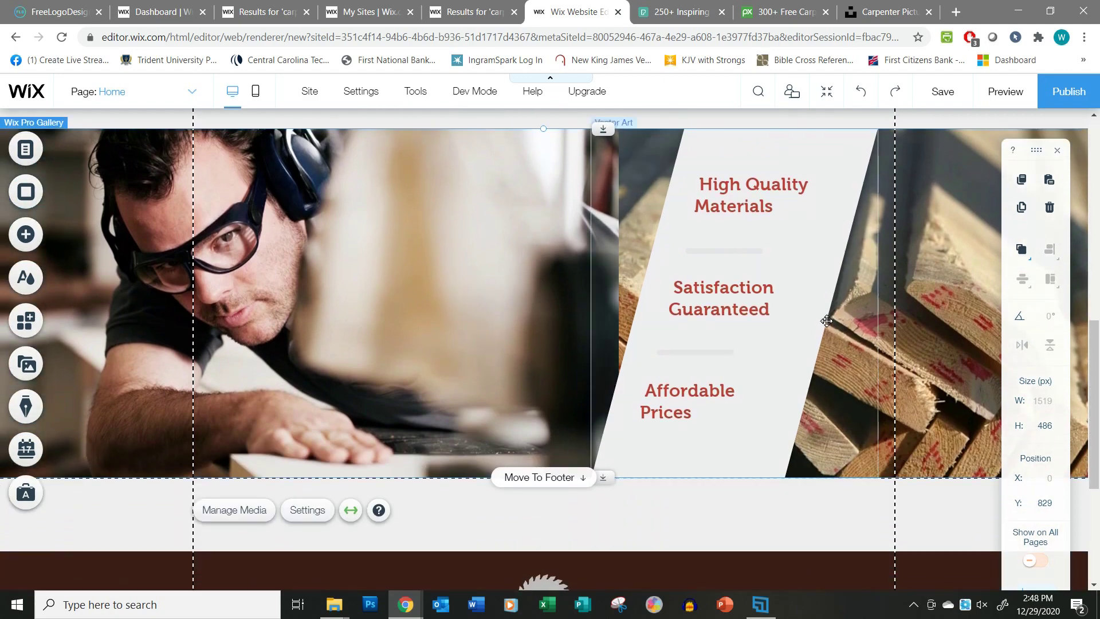
pyautogui.scroll(-5, 575, 397)
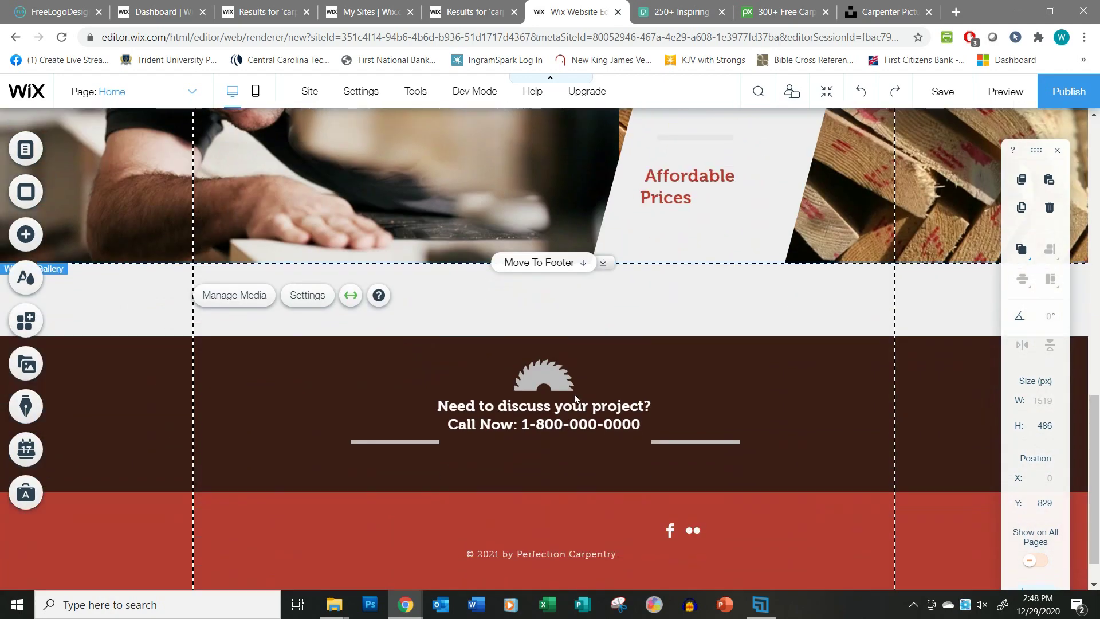
pyautogui.scroll(6, 575, 394)
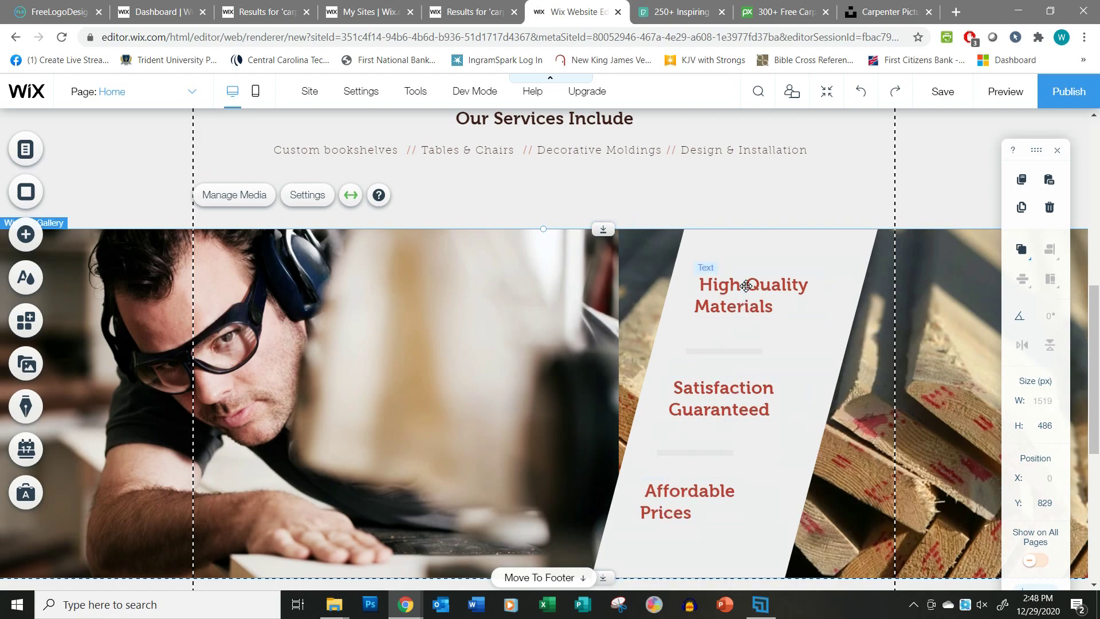
pyautogui.scroll(4, 587, 368)
pyautogui.scroll(-4, 587, 373)
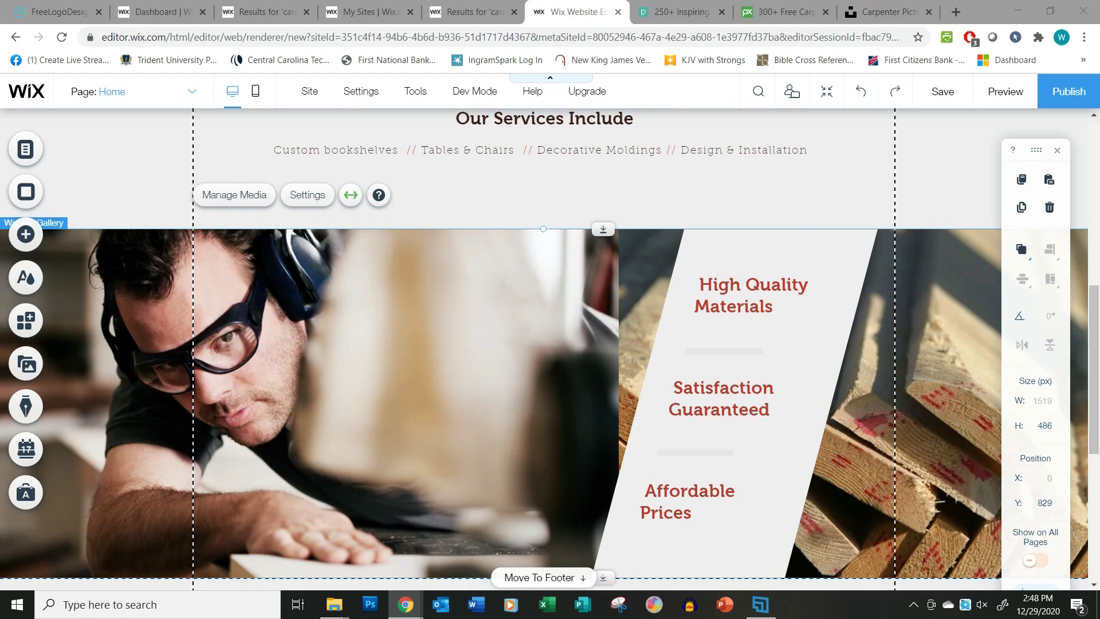
pyautogui.scroll(6, 717, 386)
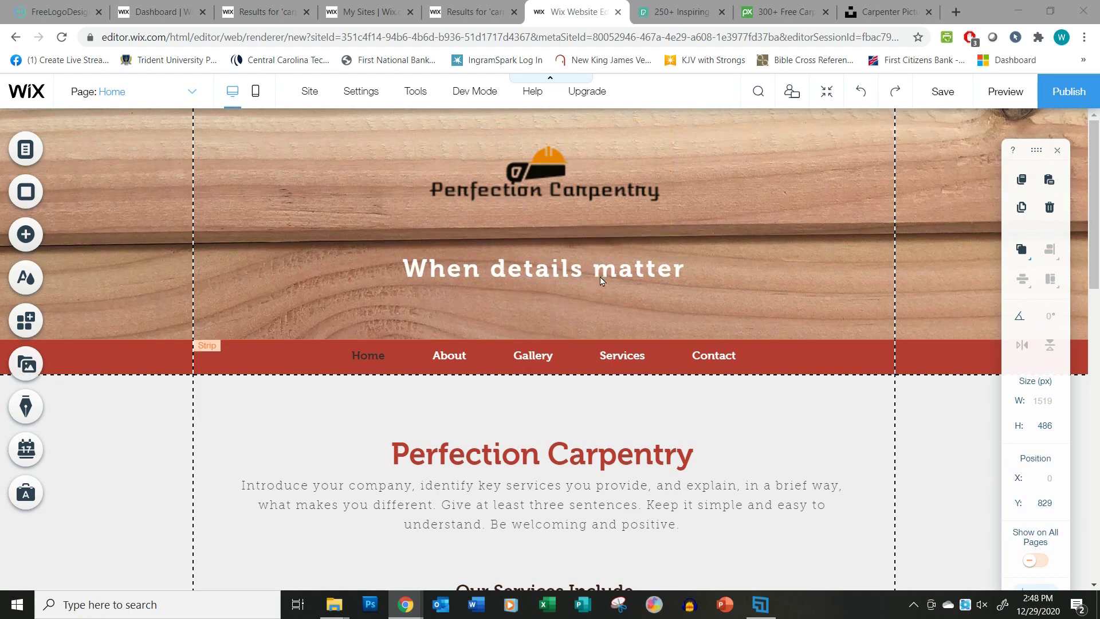
# Replace "High Quality Materials" on the slanted panel over the photo gallery with "Individual Attention"
pyautogui.scroll(-7, 656, 331)
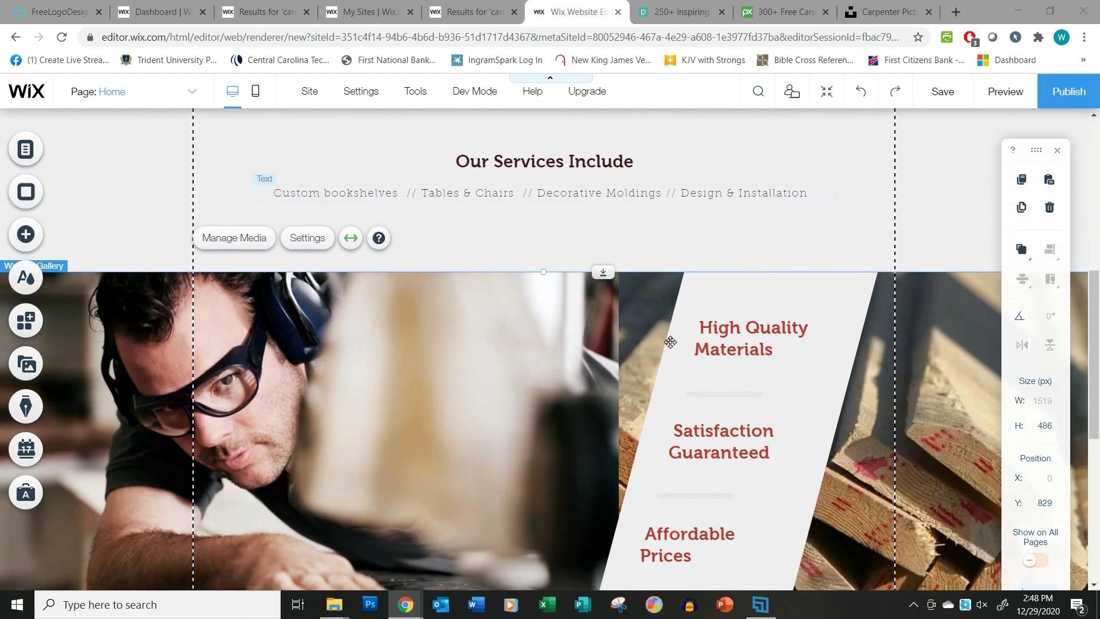
pyautogui.click(736, 332)
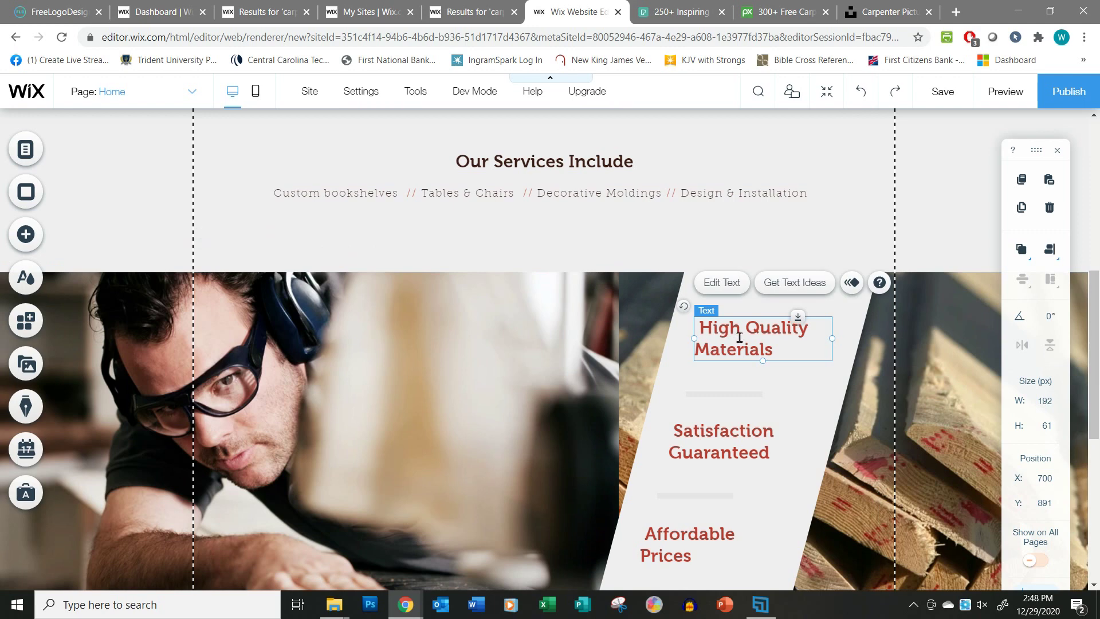
pyautogui.doubleClick(763, 349)
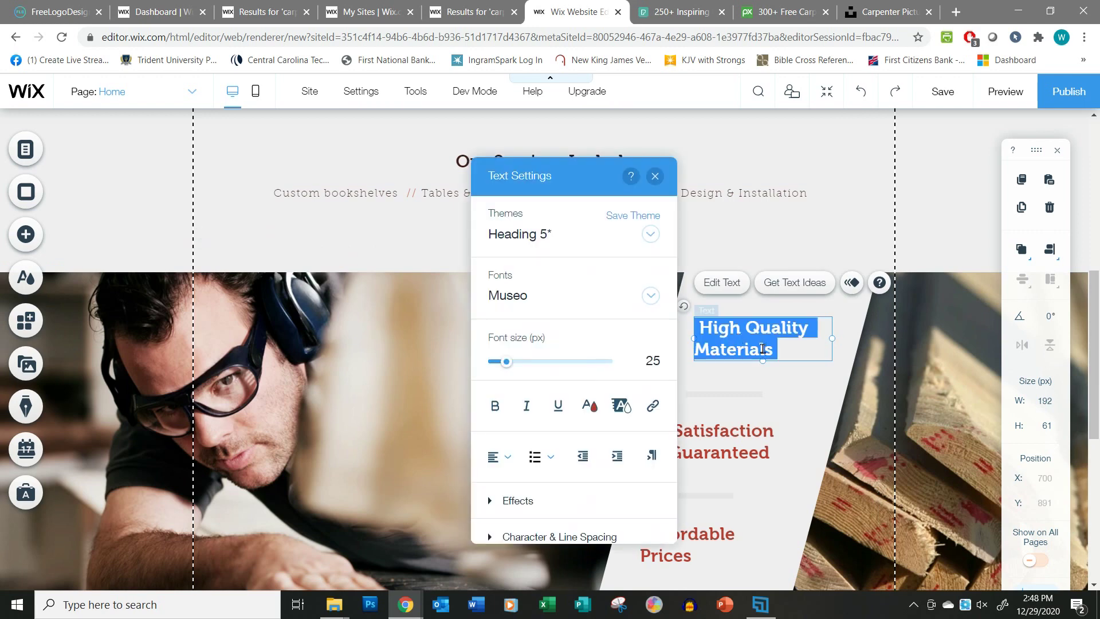
pyautogui.write('Individual Attentoin')
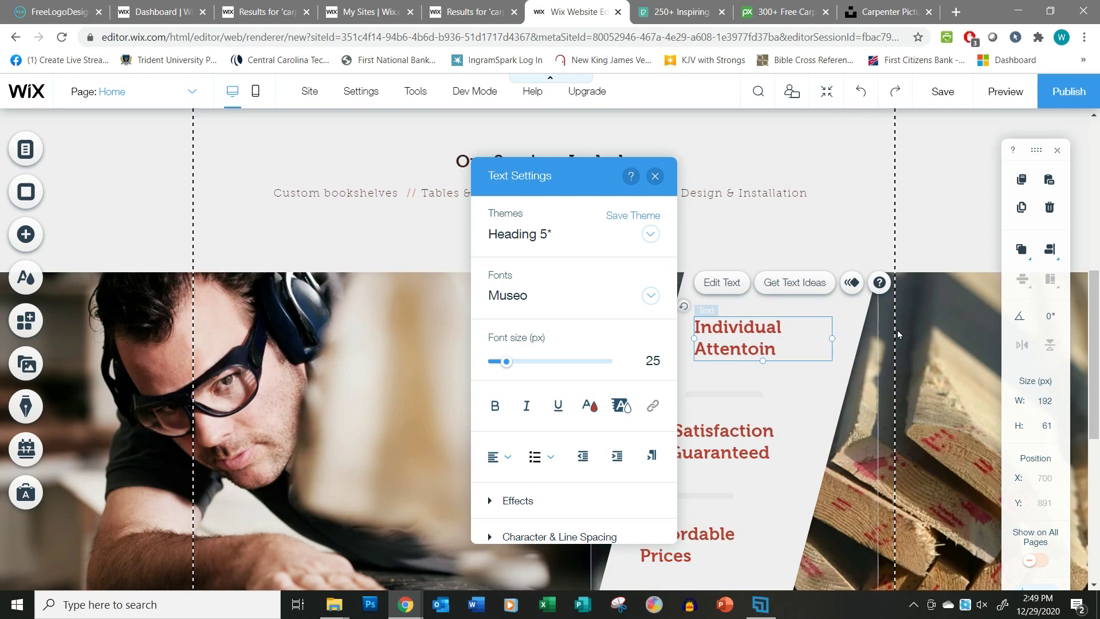
pyautogui.press('BackSpace')
pyautogui.press('BackSpace')
pyautogui.press('BackSpace')
pyautogui.write('ion')
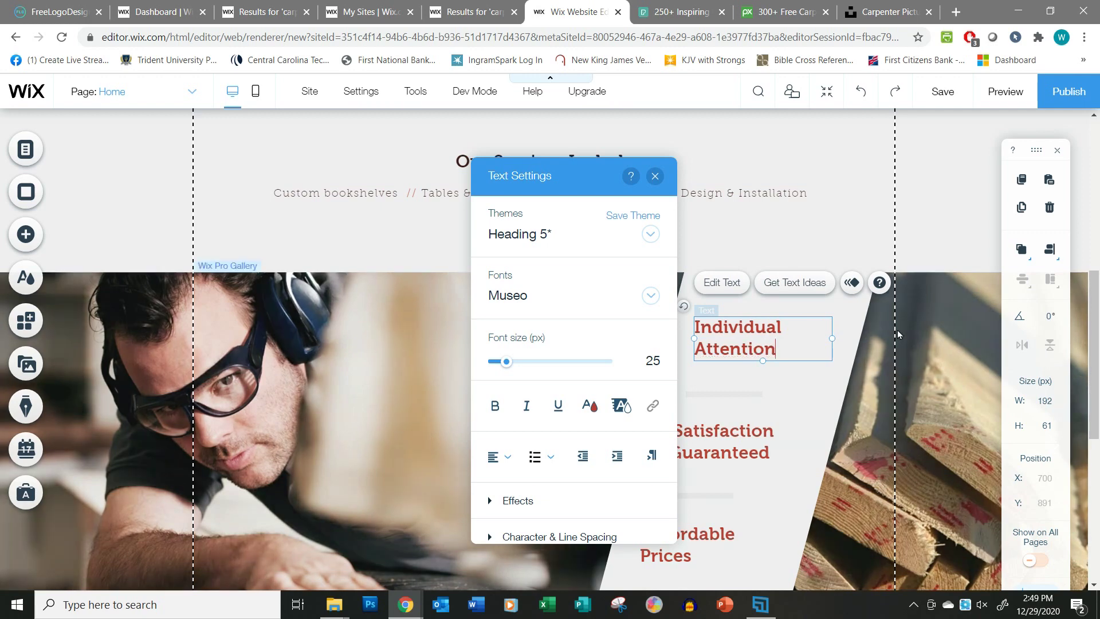
# Replace "Satisfaction Guaranteed" on the slanted panel with "Highest Craftsmanship"
pyautogui.doubleClick(739, 443)
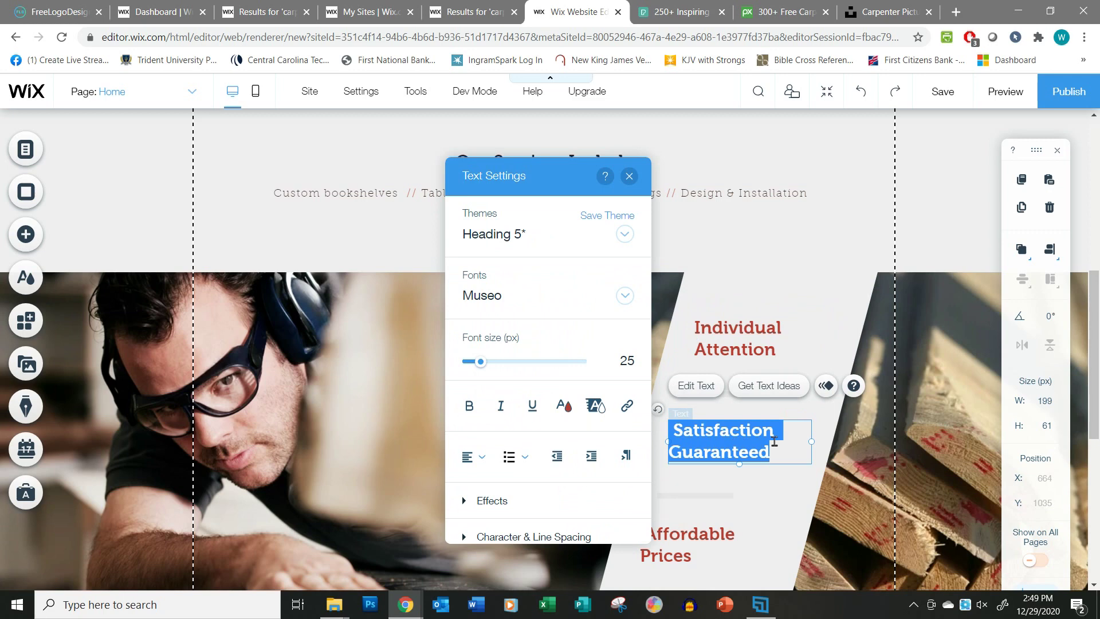
pyautogui.write('Highest')
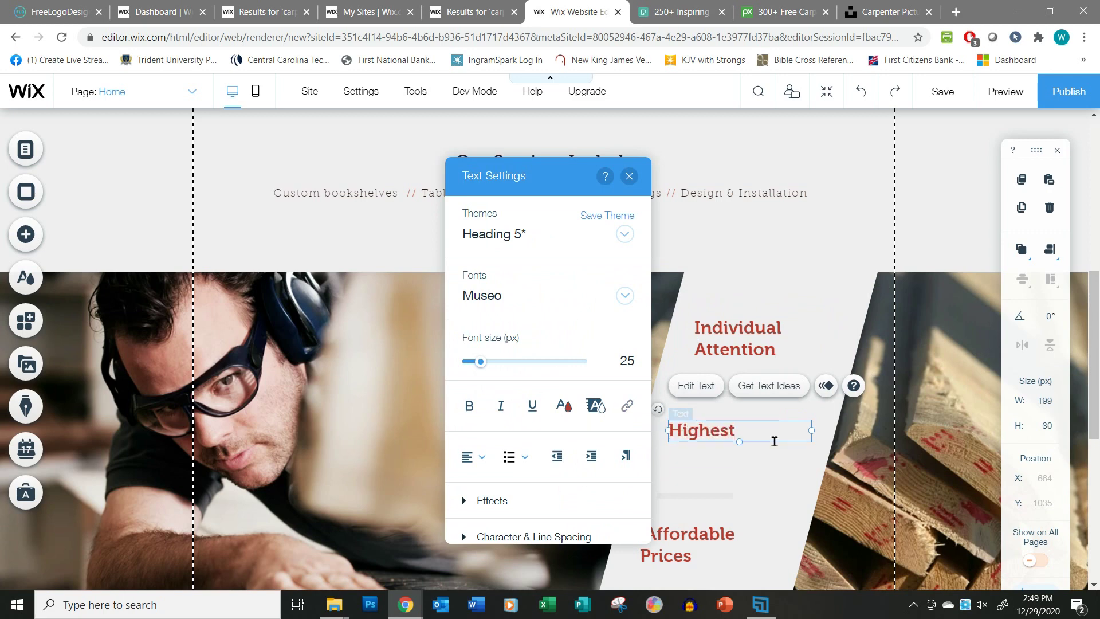
pyautogui.write(' Craftsmanshipo')
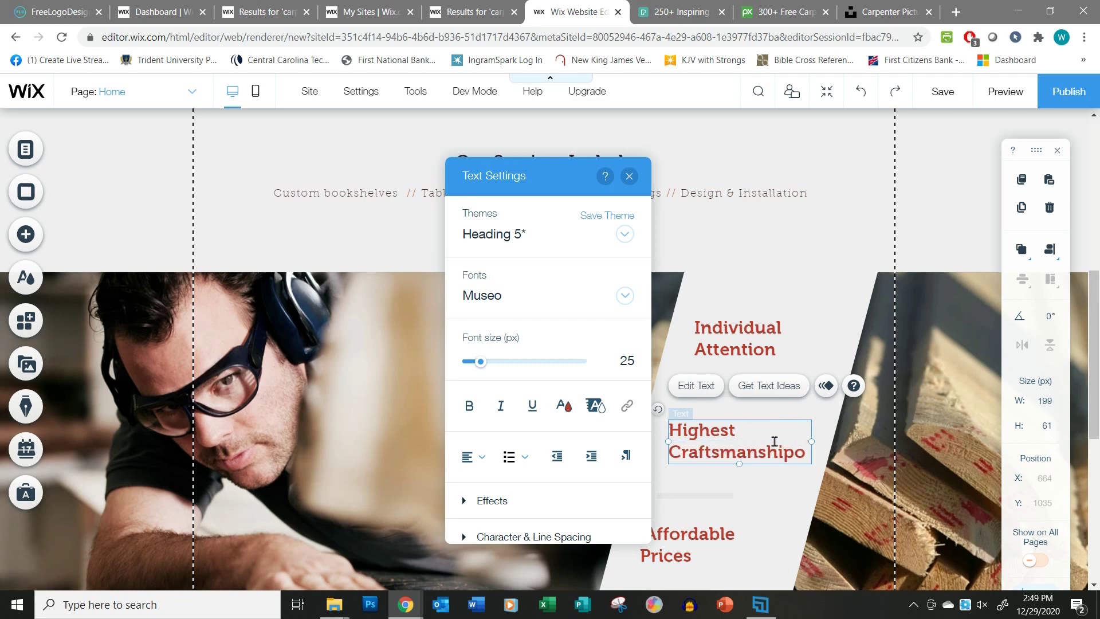
# Replace "Affordable Prices" on the slanted panel with "Beauty & Functionality" and finish editing the text
pyautogui.doubleClick(698, 537)
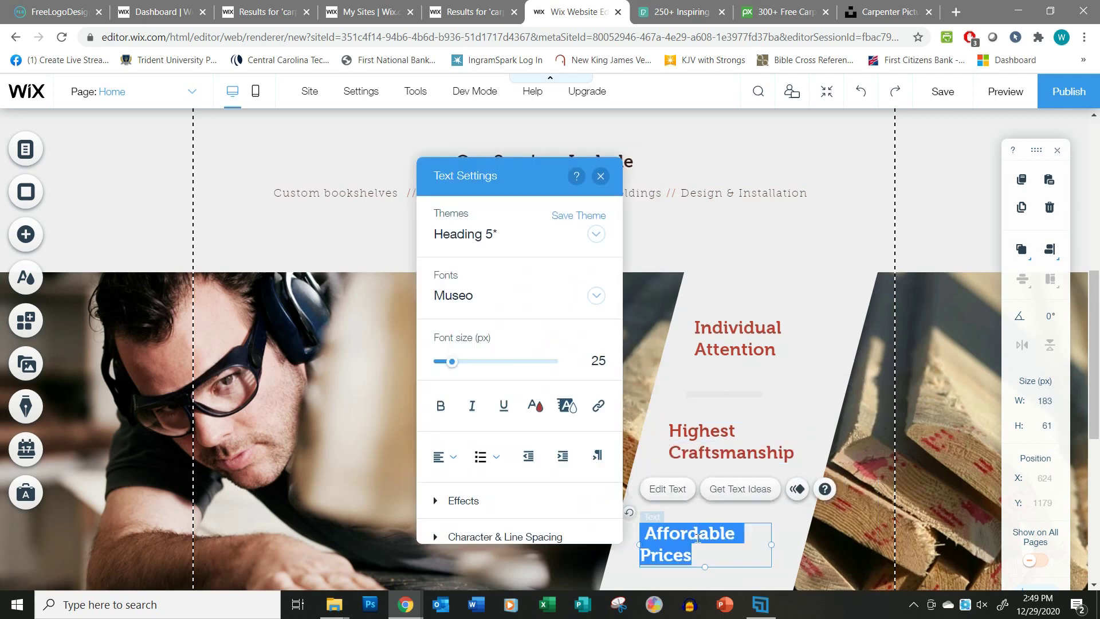
pyautogui.write('Beat')
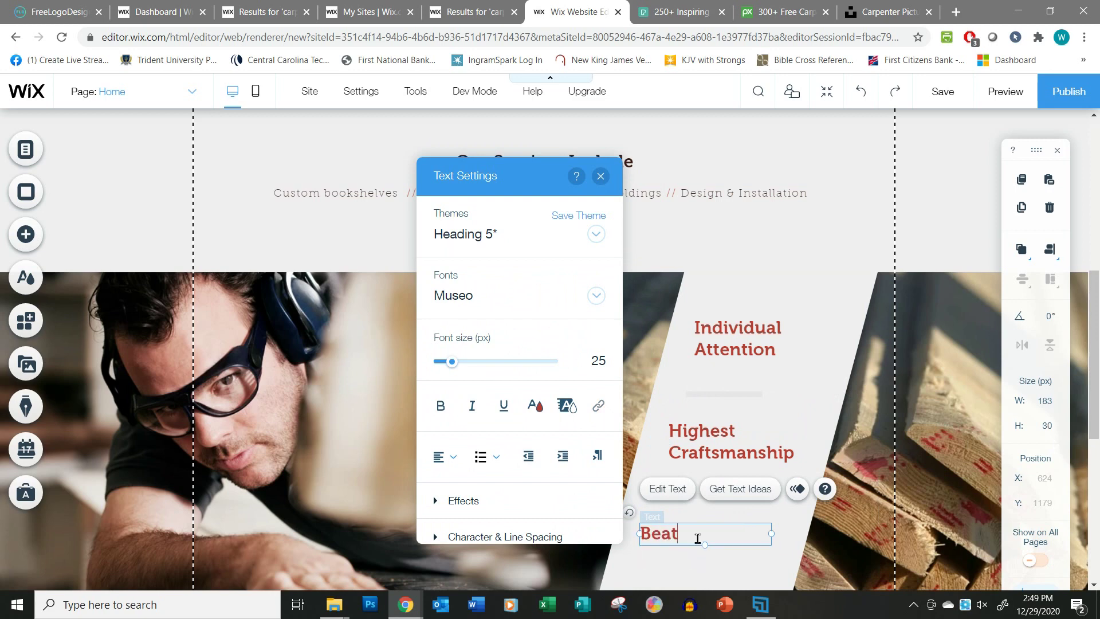
pyautogui.press('BackSpace')
pyautogui.write('uty & Functionality')
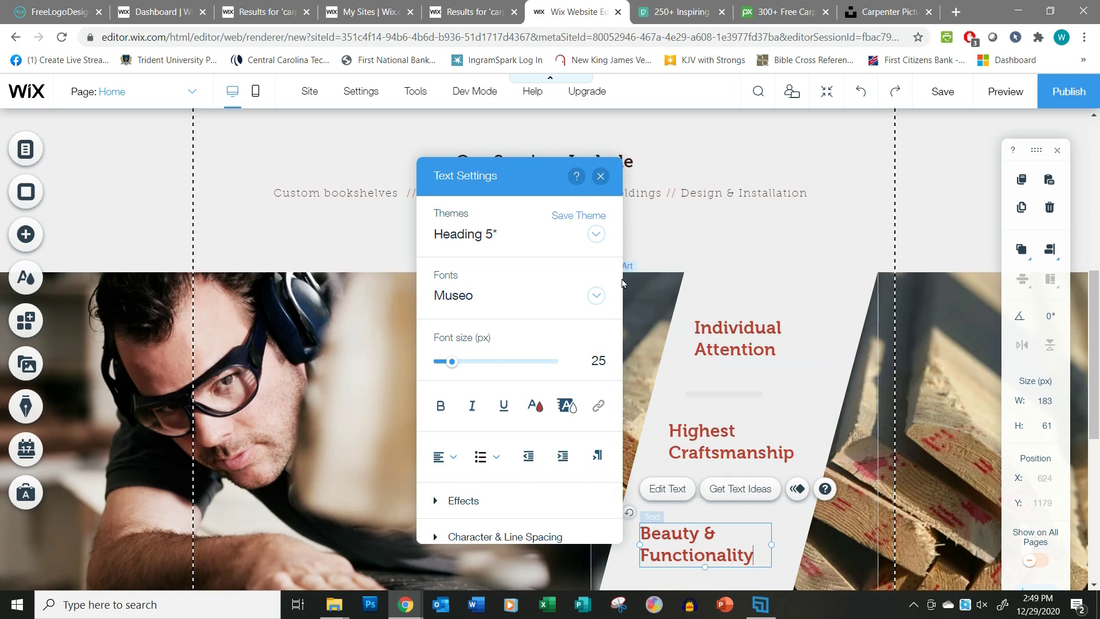
pyautogui.click(600, 176)
# Check the edited panel texts, introduction and services list on the home page, continuing down to the footer
pyautogui.scroll(-4, 805, 413)
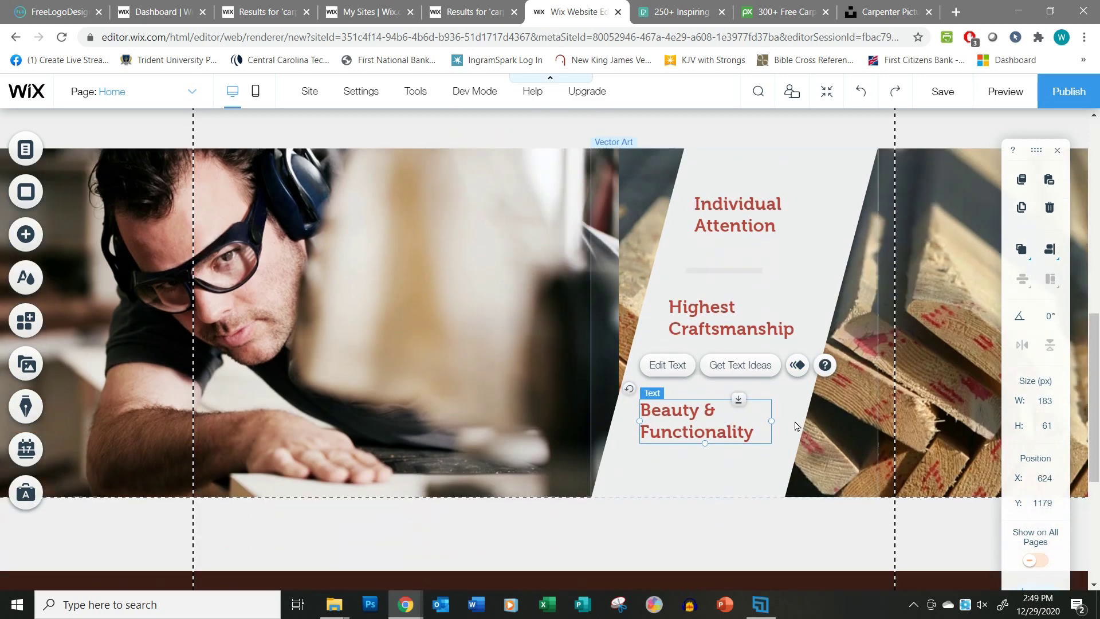
pyautogui.scroll(2, 779, 434)
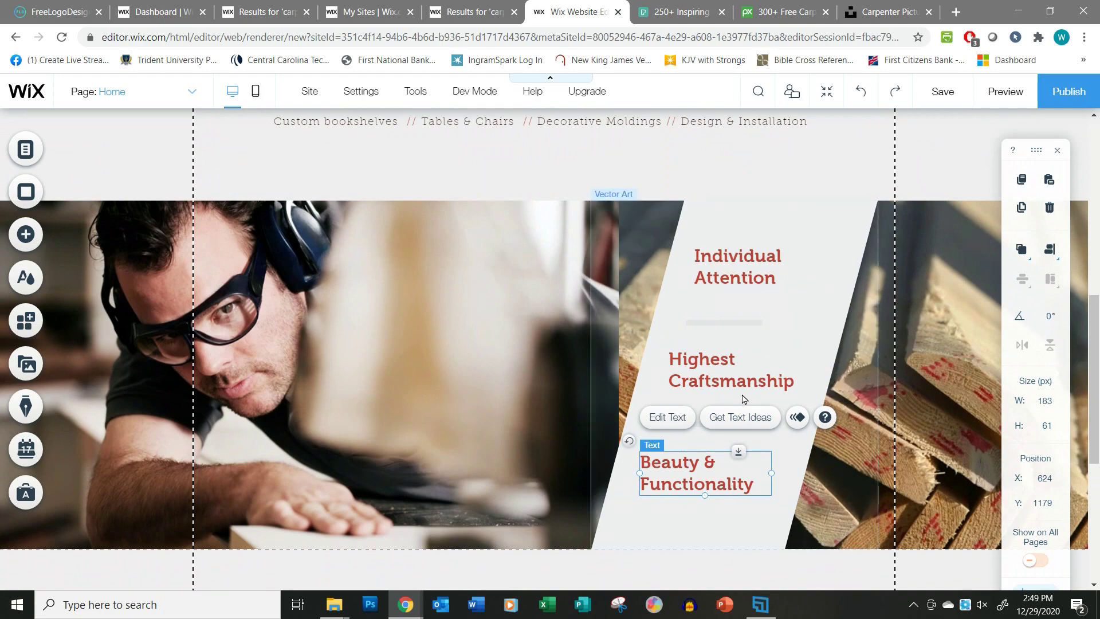
pyautogui.scroll(-2, 738, 341)
pyautogui.scroll(6, 727, 385)
pyautogui.scroll(5, 549, 339)
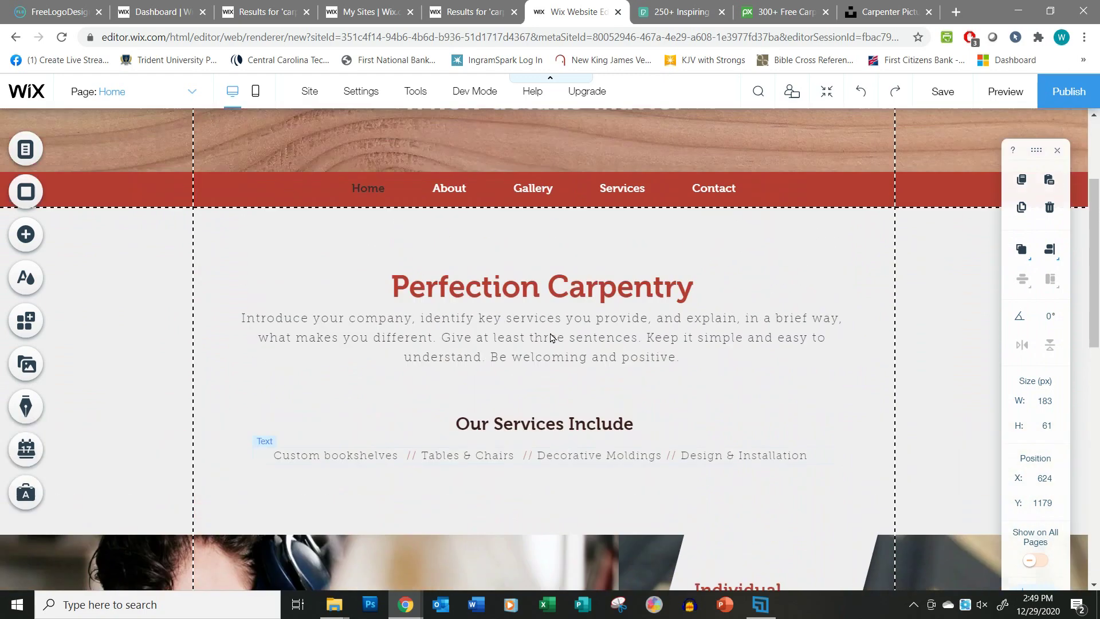
pyautogui.scroll(-2, 725, 494)
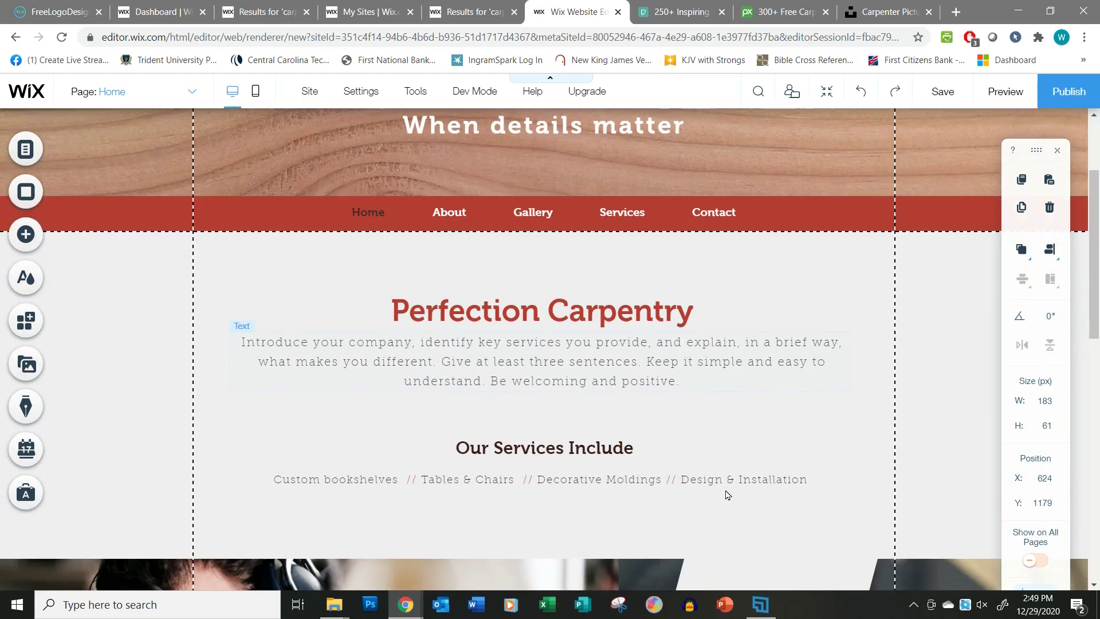
pyautogui.scroll(-4, 730, 453)
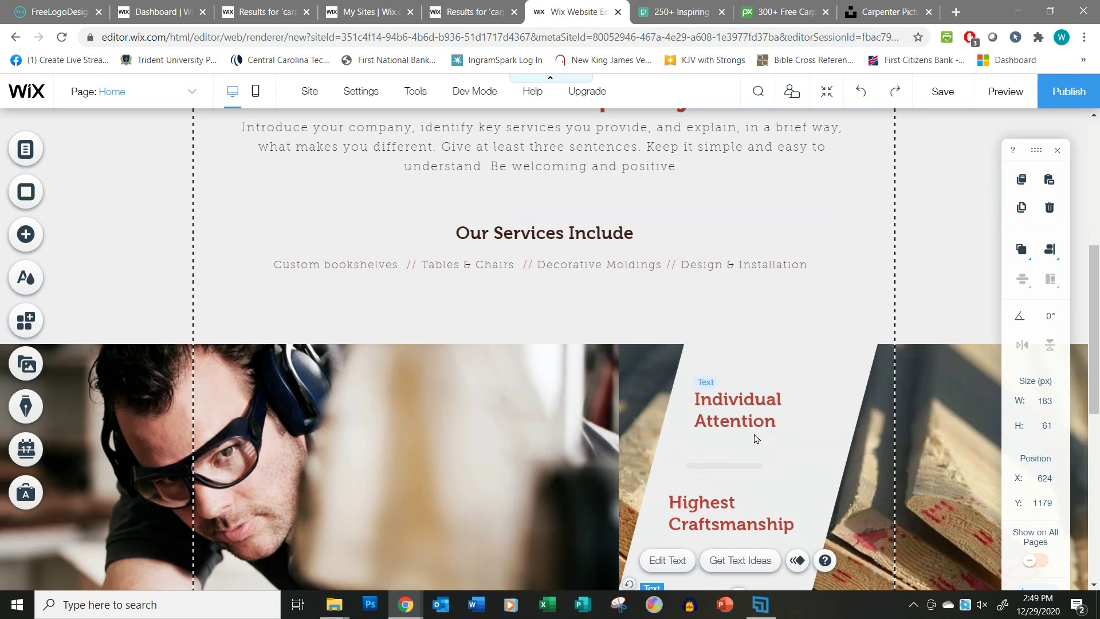
pyautogui.scroll(-3, 716, 487)
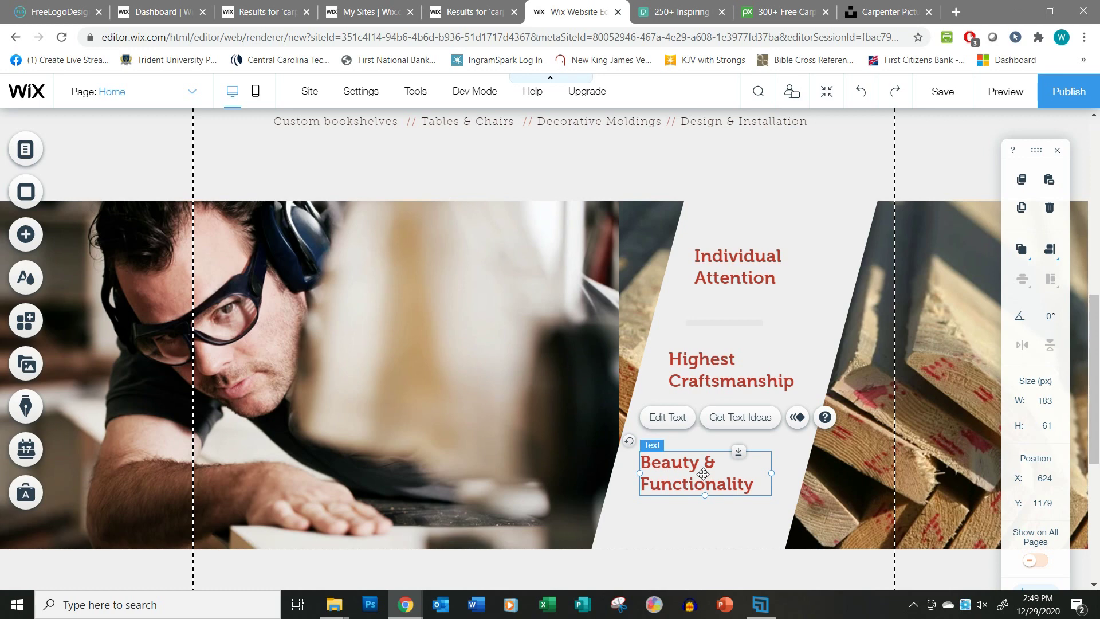
pyautogui.scroll(-4, 693, 484)
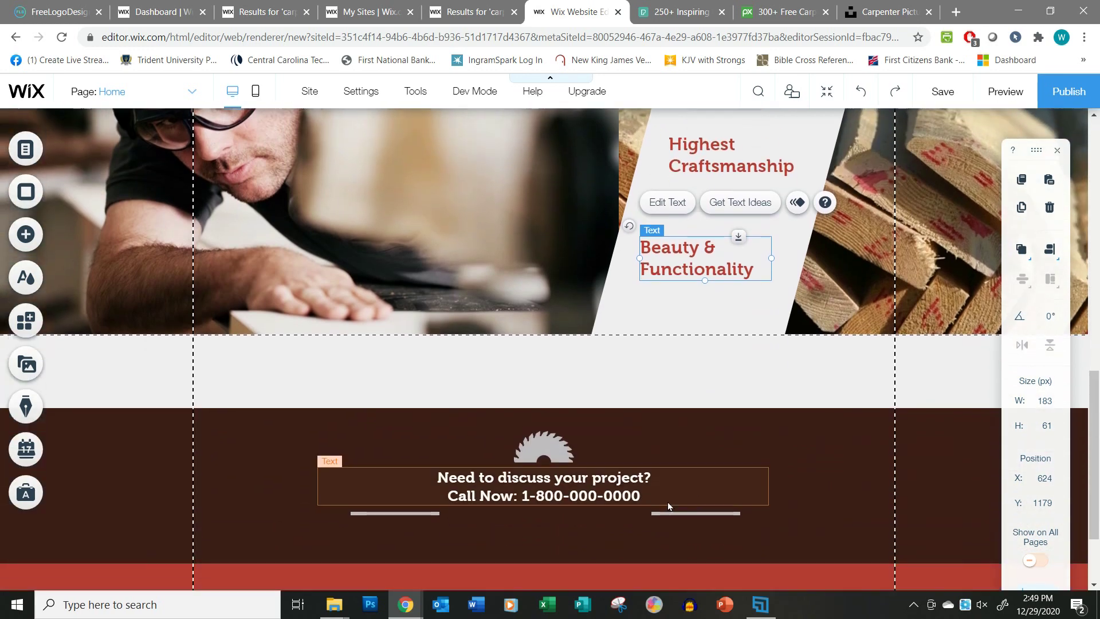
# Add Perfect Carpentry Logo.png from the site files as a new image near the footer
pyautogui.click(572, 526)
pyautogui.scroll(-1, 634, 528)
pyautogui.scroll(-1, 634, 528)
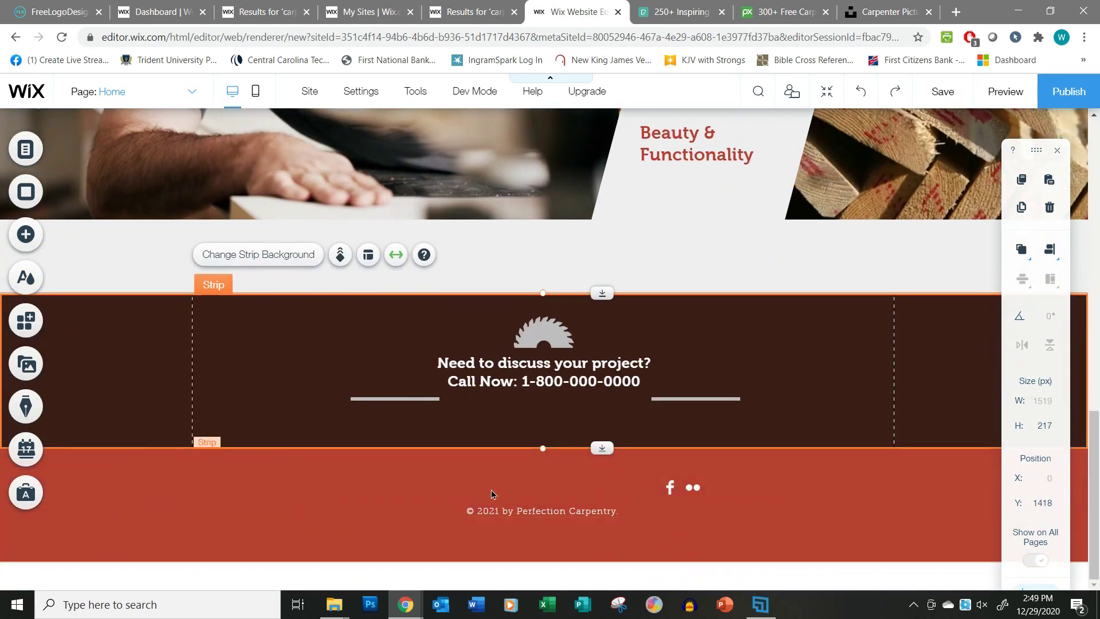
pyautogui.click(493, 495)
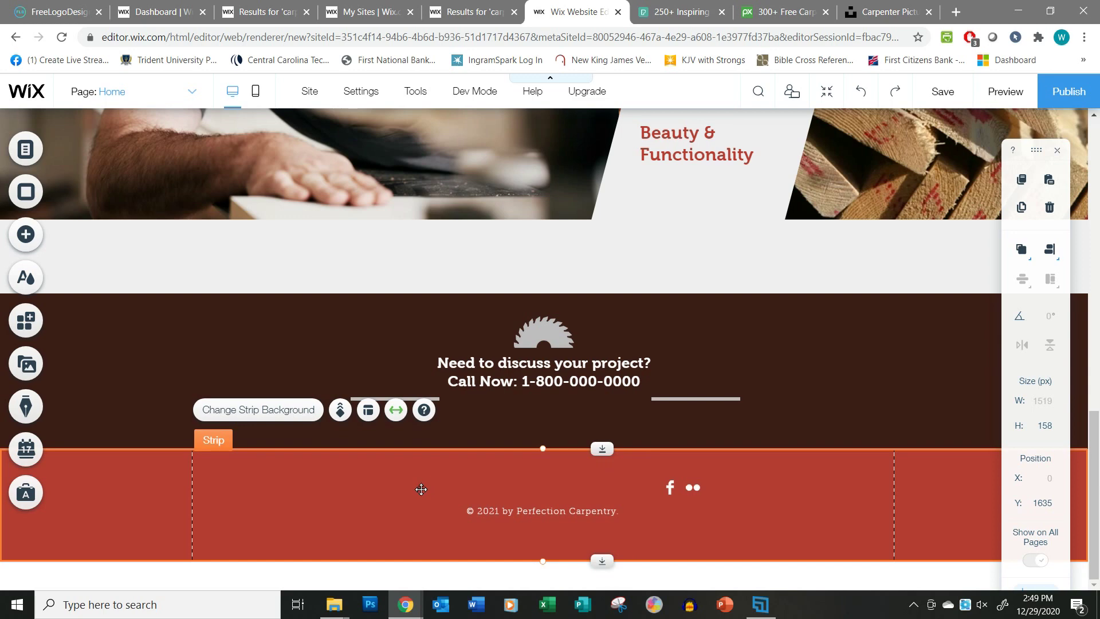
pyautogui.click(484, 512)
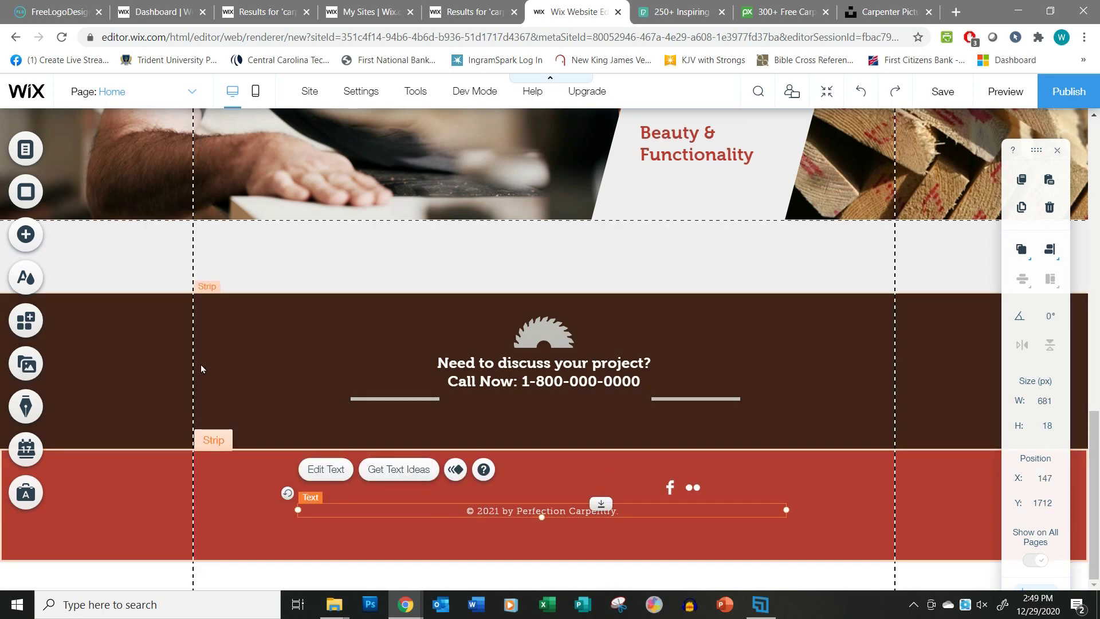
pyautogui.click(23, 236)
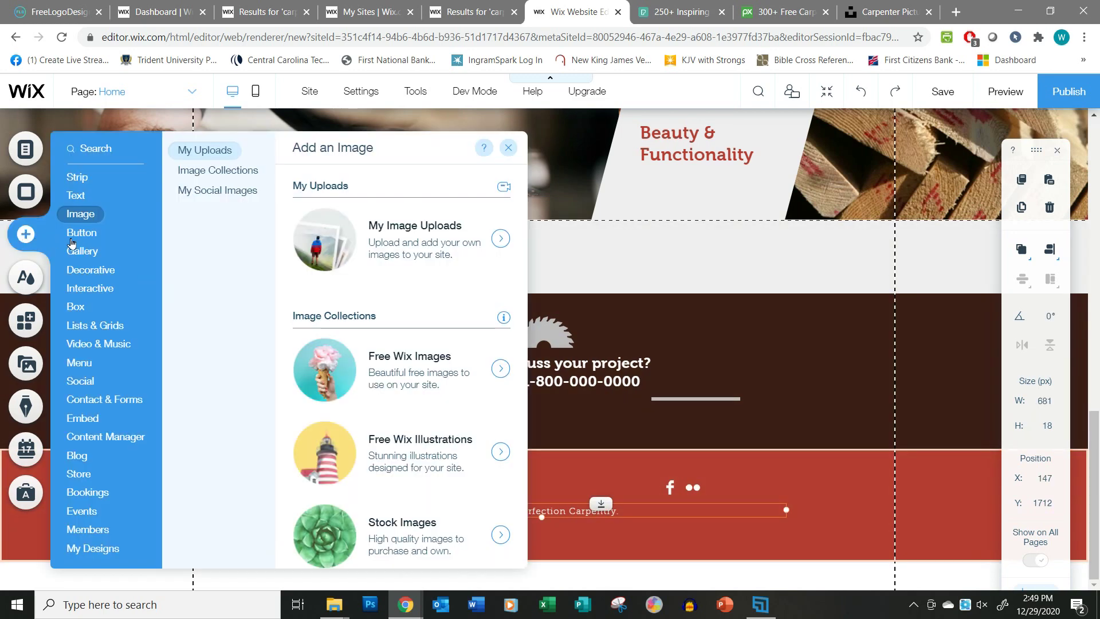
pyautogui.click(372, 247)
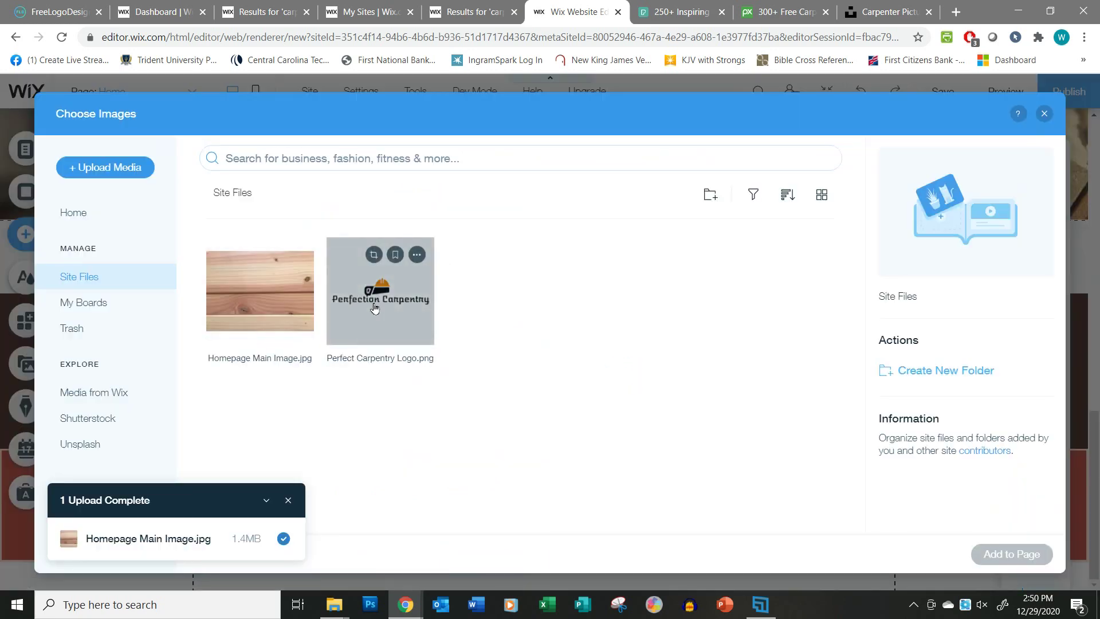
pyautogui.click(375, 308)
pyautogui.click(1014, 553)
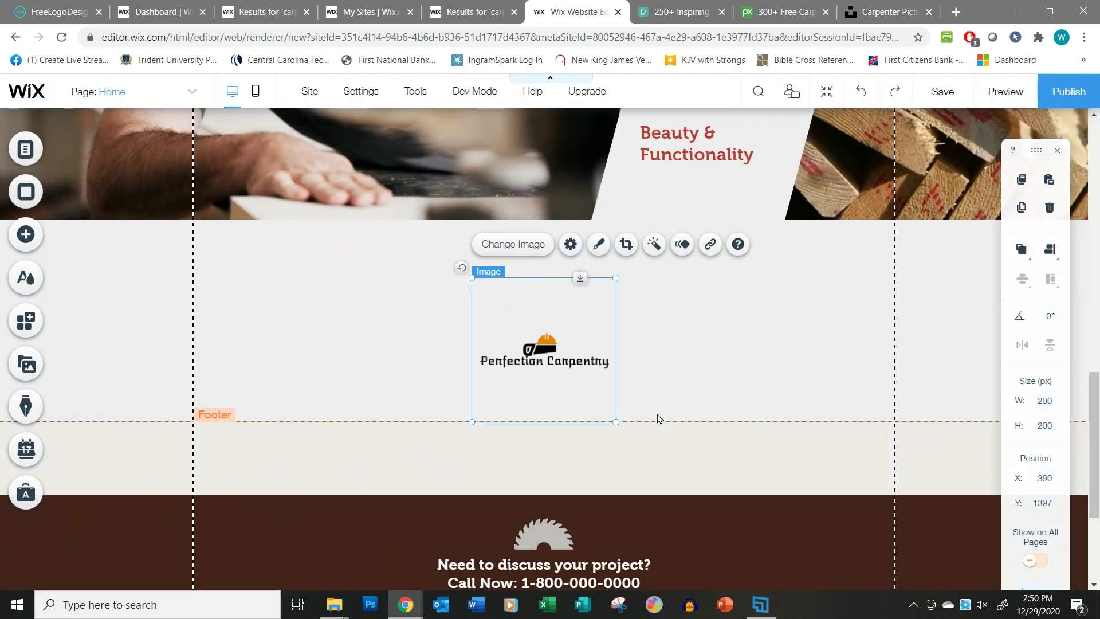
pyautogui.rightClick(528, 340)
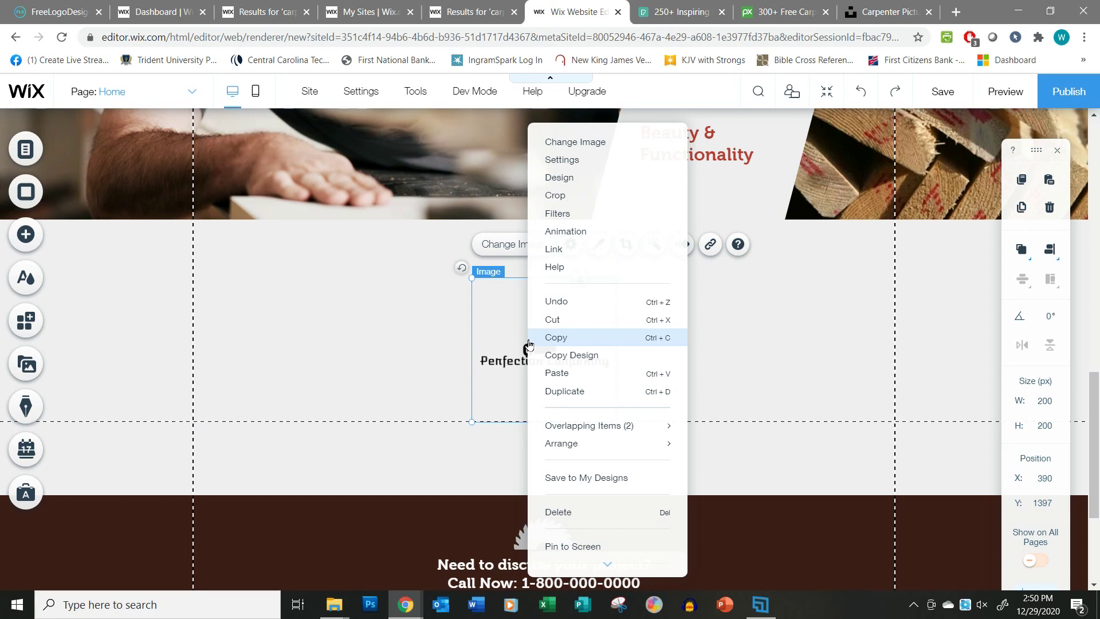
pyautogui.click(550, 356)
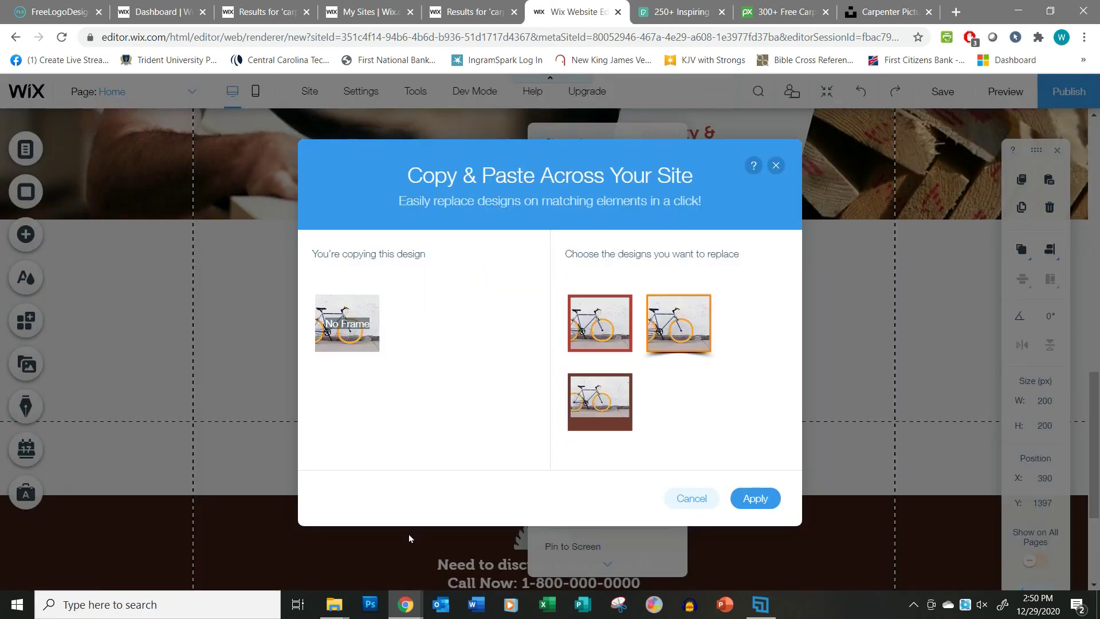
pyautogui.click(692, 499)
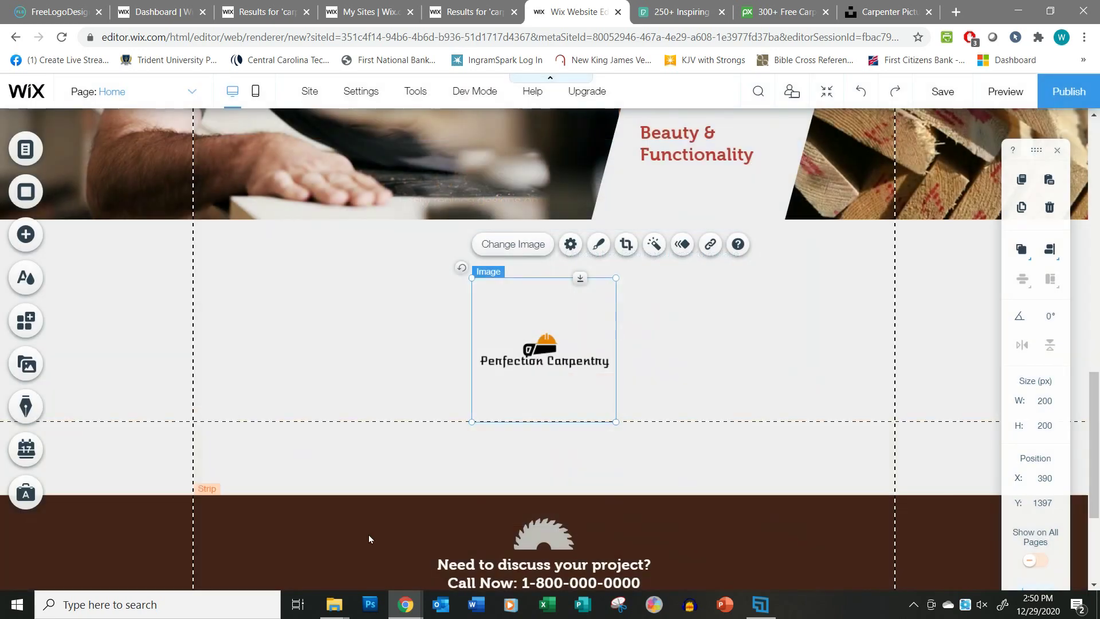
# Paste a copy of the Perfection Carpentry logo image into the dark brown footer strip
pyautogui.click(365, 517)
pyautogui.rightClick(365, 518)
pyautogui.click(353, 542)
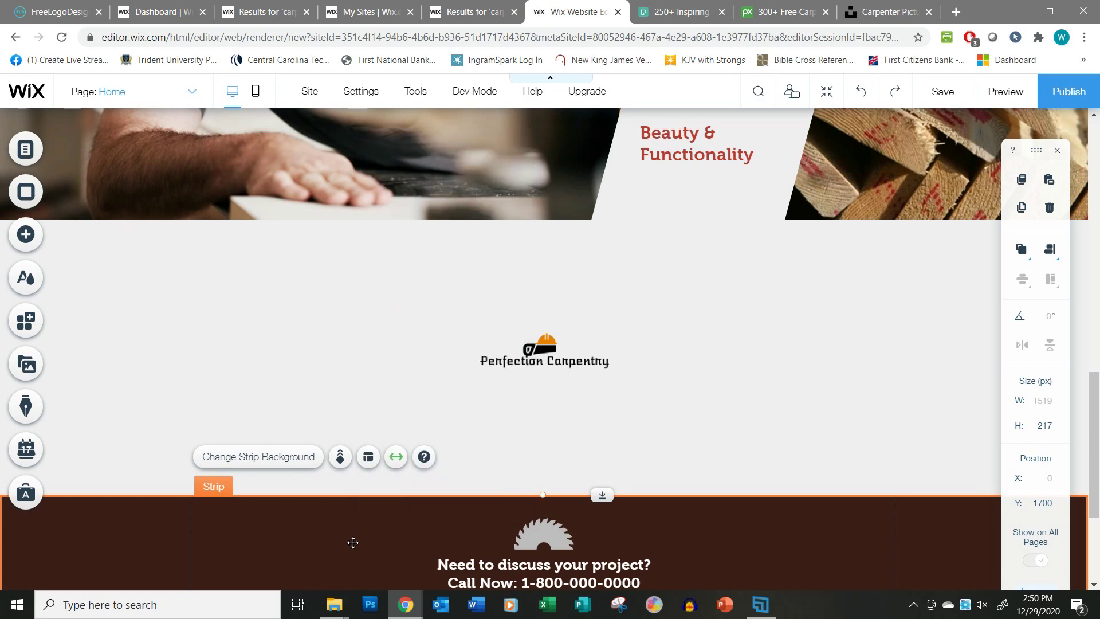
pyautogui.rightClick(353, 543)
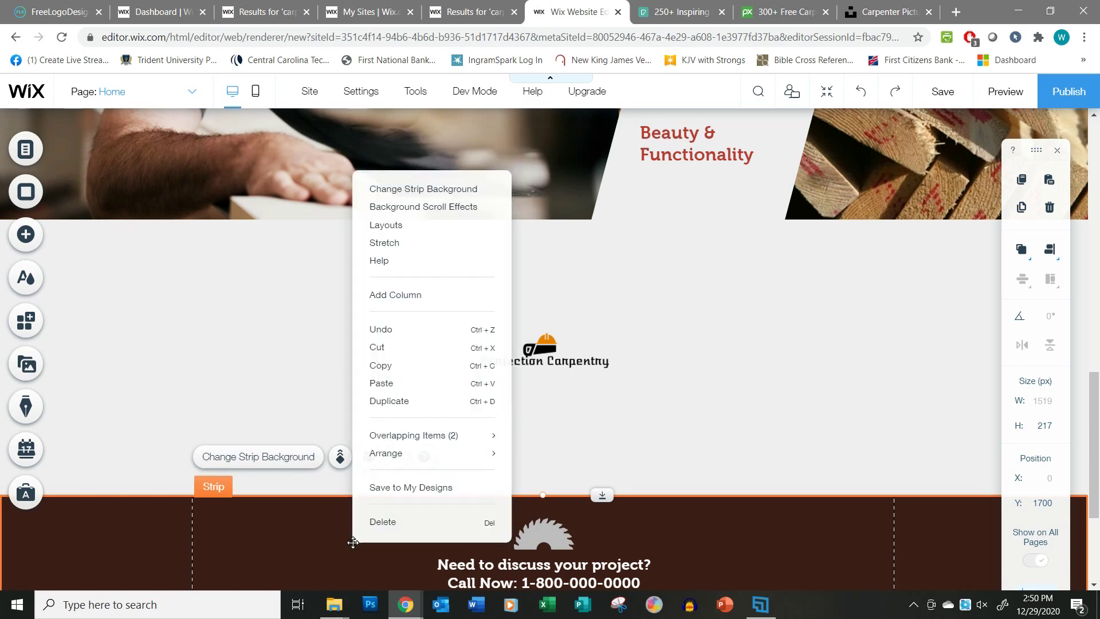
pyautogui.click(385, 383)
pyautogui.scroll(-3, 535, 253)
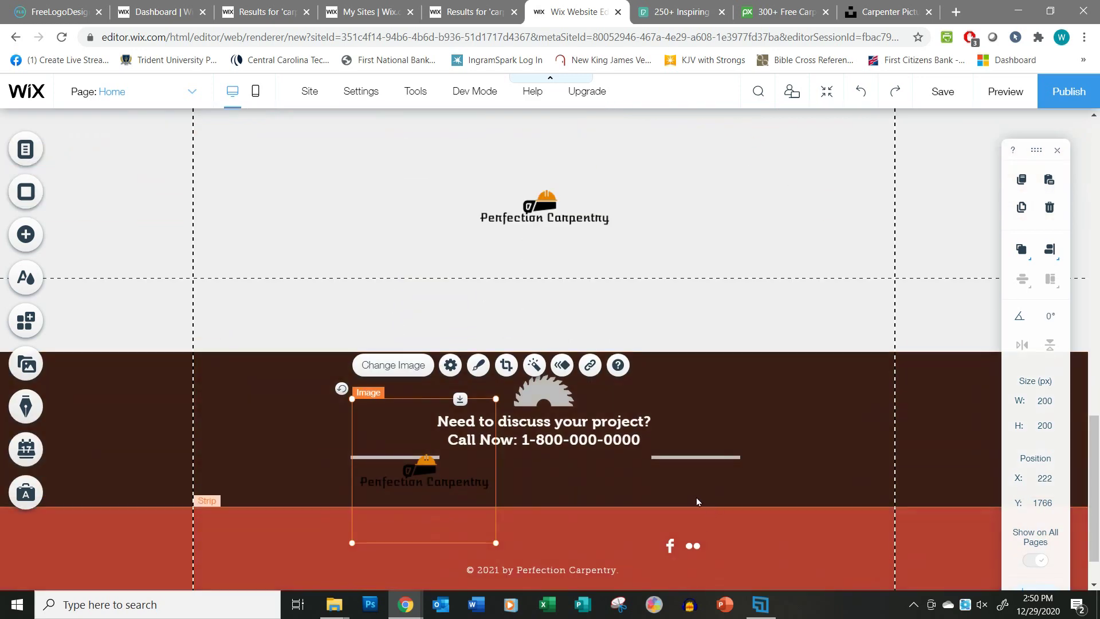
# Save the site under the free Wix.com domain ending in mysite and turn off the saved-site message for future saves
pyautogui.click(553, 223)
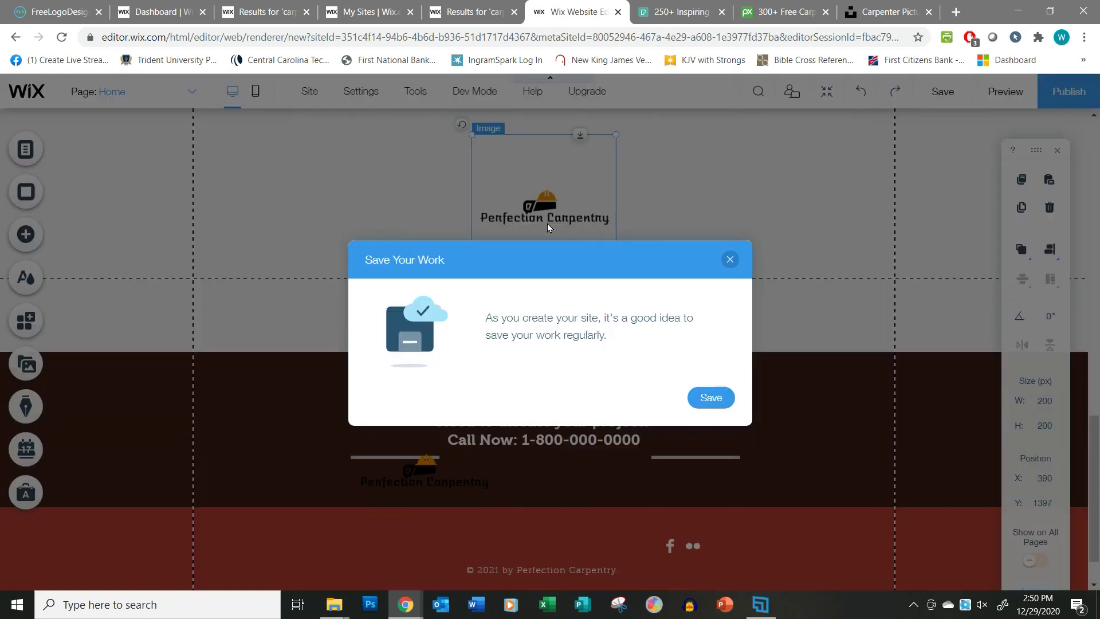
pyautogui.click(712, 398)
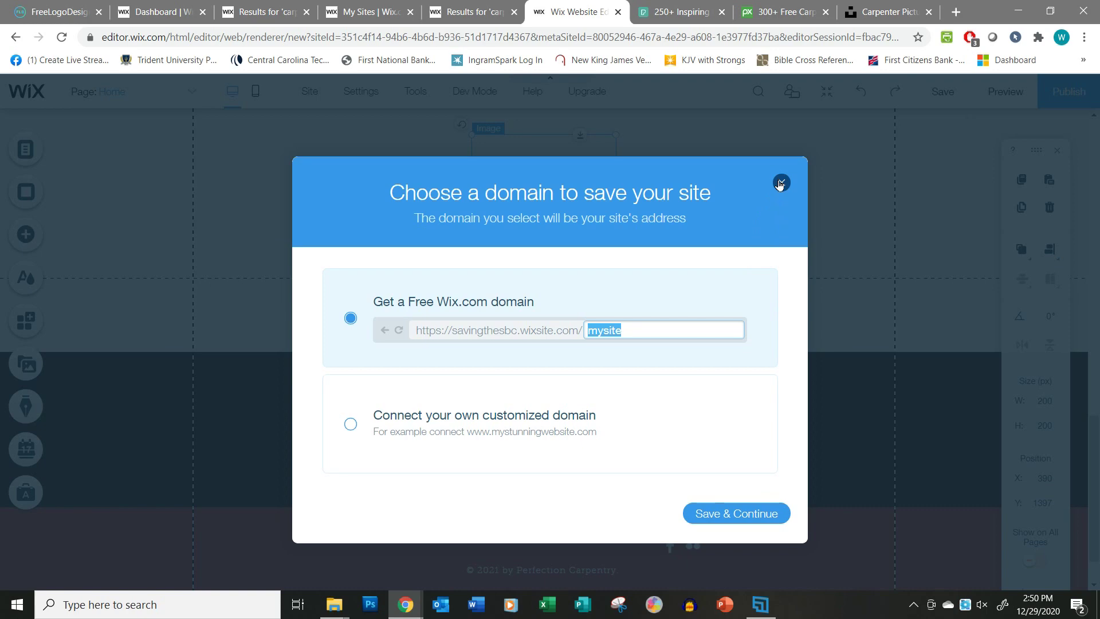
pyautogui.click(746, 514)
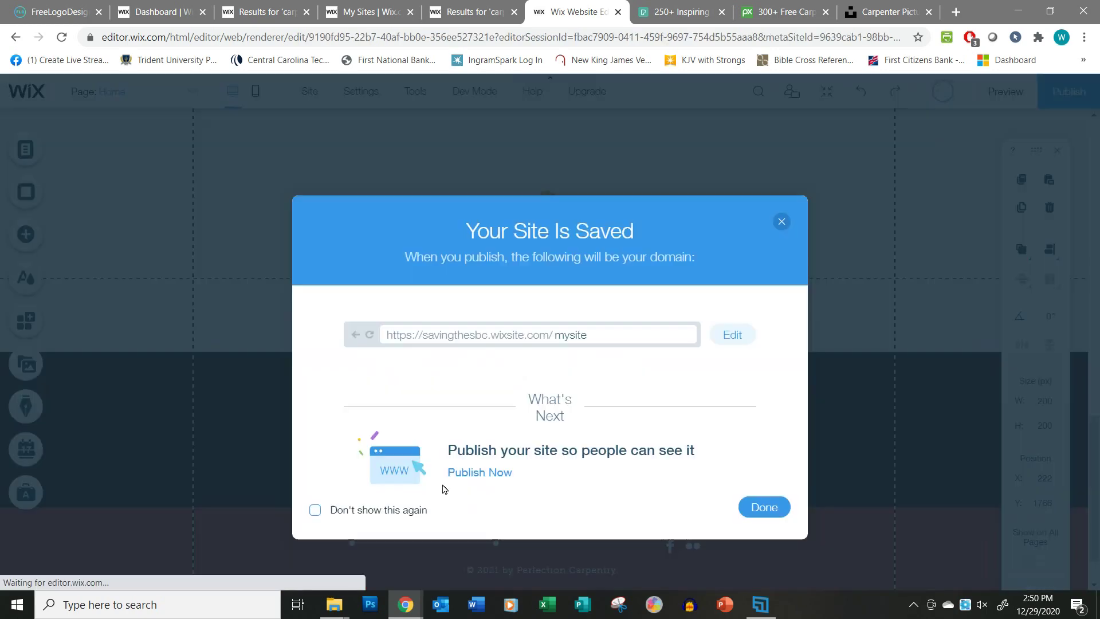
pyautogui.click(315, 510)
pyautogui.click(765, 507)
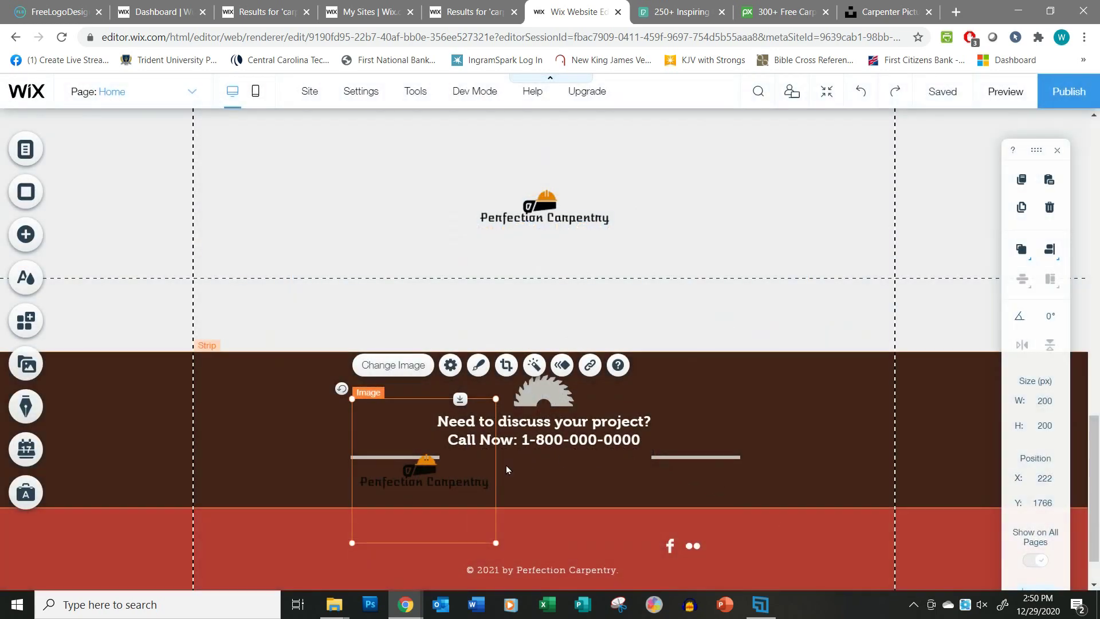
# Move the pasted logo down onto the red footer strip and delete the original logo image above the footer
pyautogui.moveTo(431, 483); pyautogui.dragTo(417, 535)
pyautogui.scroll(-1, 537, 501)
pyautogui.click(544, 167)
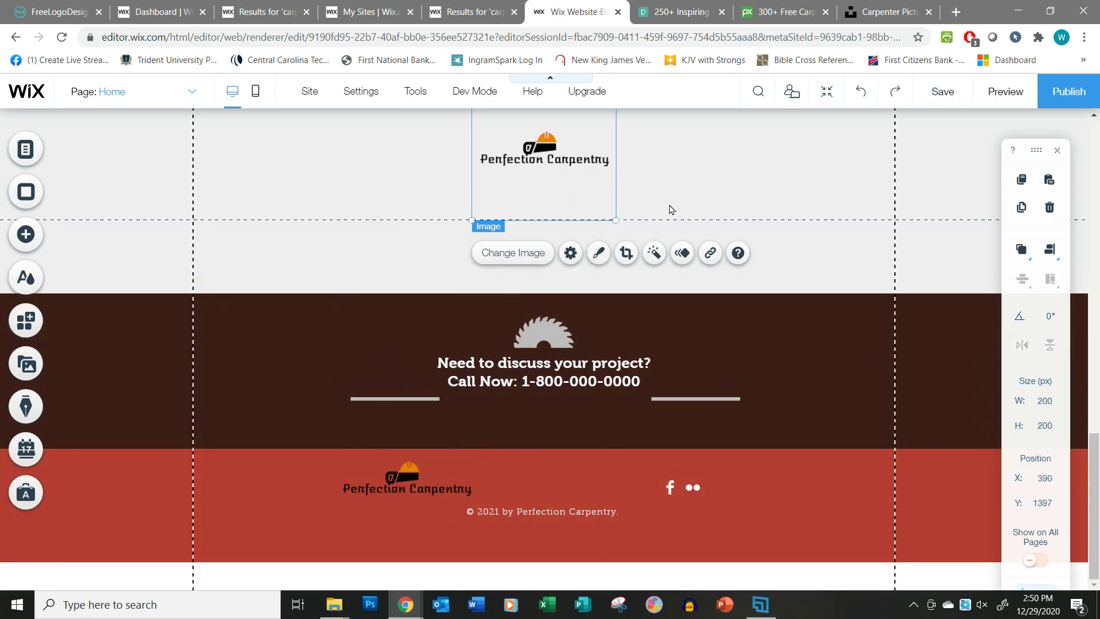
pyautogui.press('Delete')
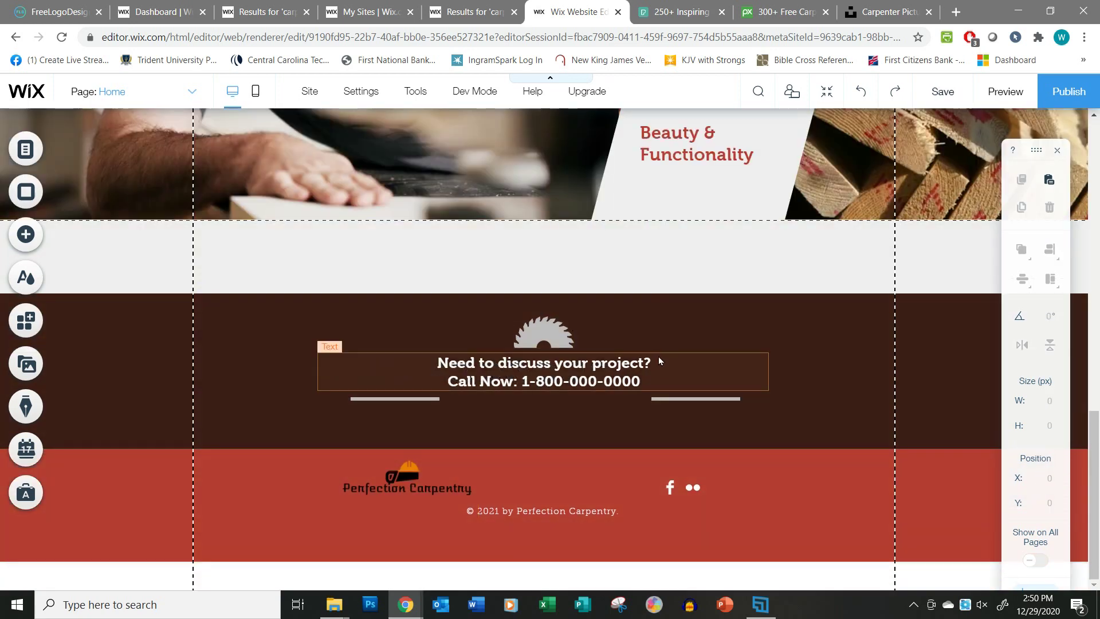
# Crop the footer logo's empty upper and lower margins and arrange it centred above the copyright line, with the social bar beside it
pyautogui.click(439, 487)
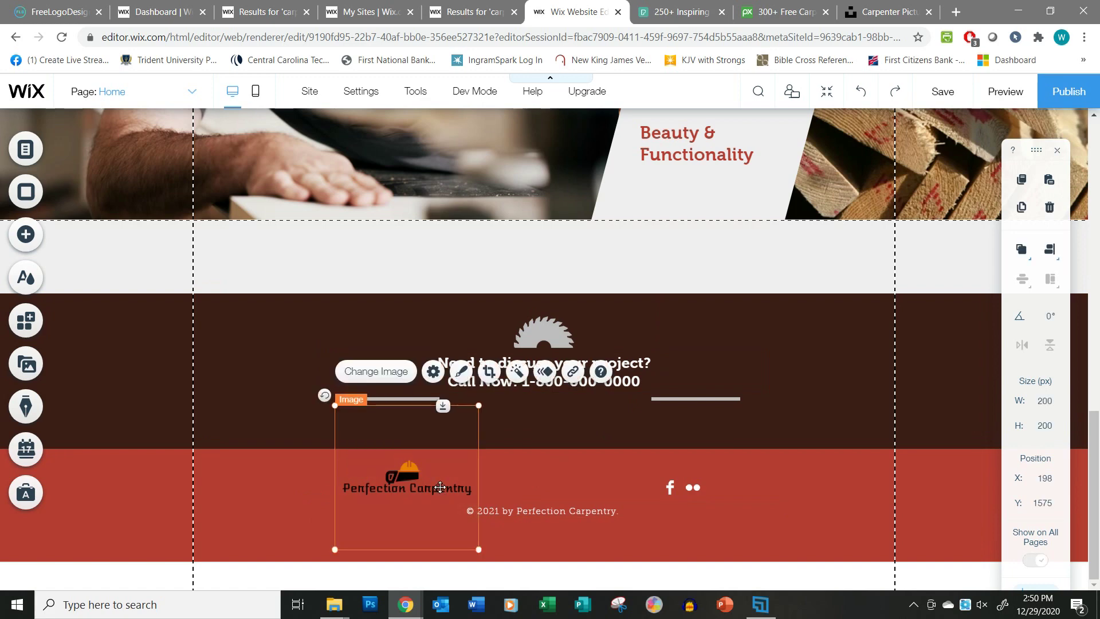
pyautogui.click(490, 373)
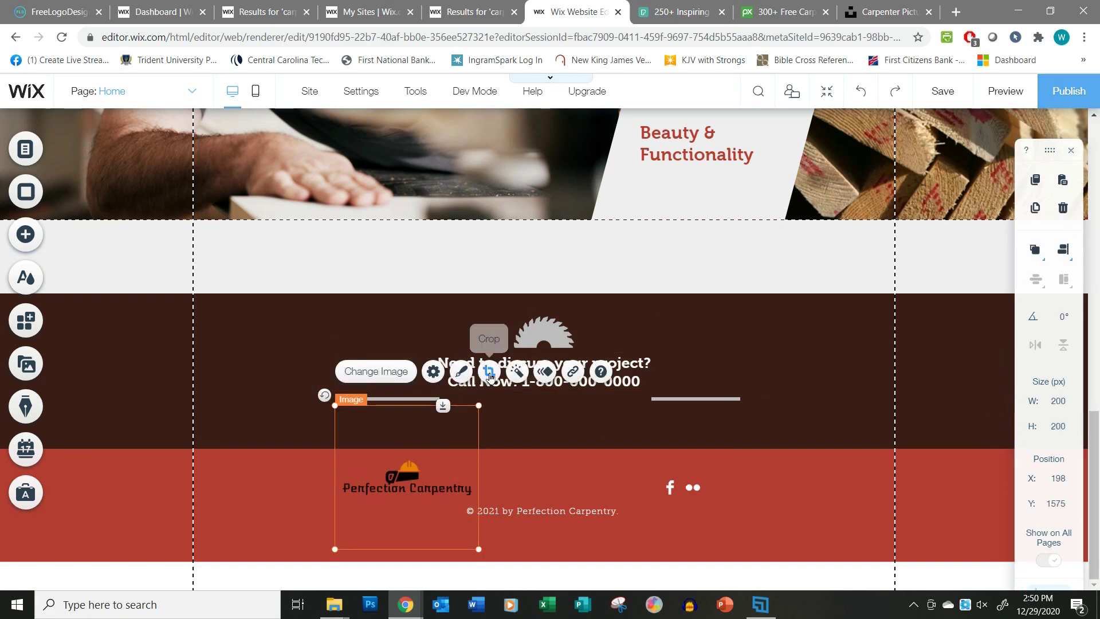
pyautogui.moveTo(406, 409); pyautogui.dragTo(407, 447)
pyautogui.moveTo(407, 547); pyautogui.dragTo(552, 500)
pyautogui.click(521, 498)
pyautogui.moveTo(685, 493); pyautogui.dragTo(683, 509)
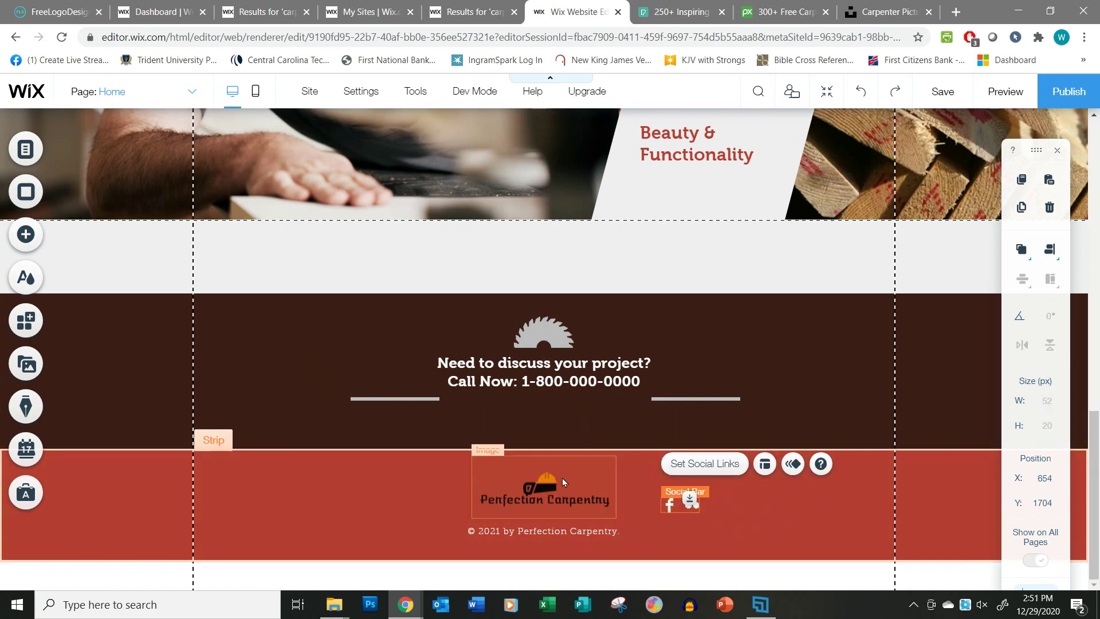
# Publish the site and open its live version in the browser
pyautogui.scroll(15, 563, 480)
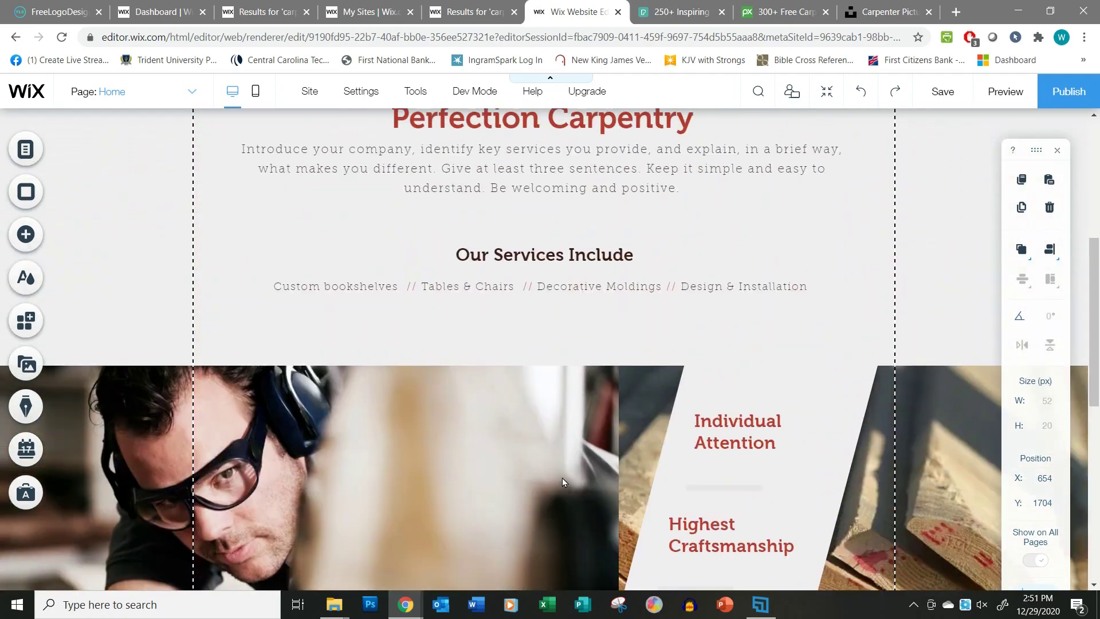
pyautogui.scroll(-15, 562, 481)
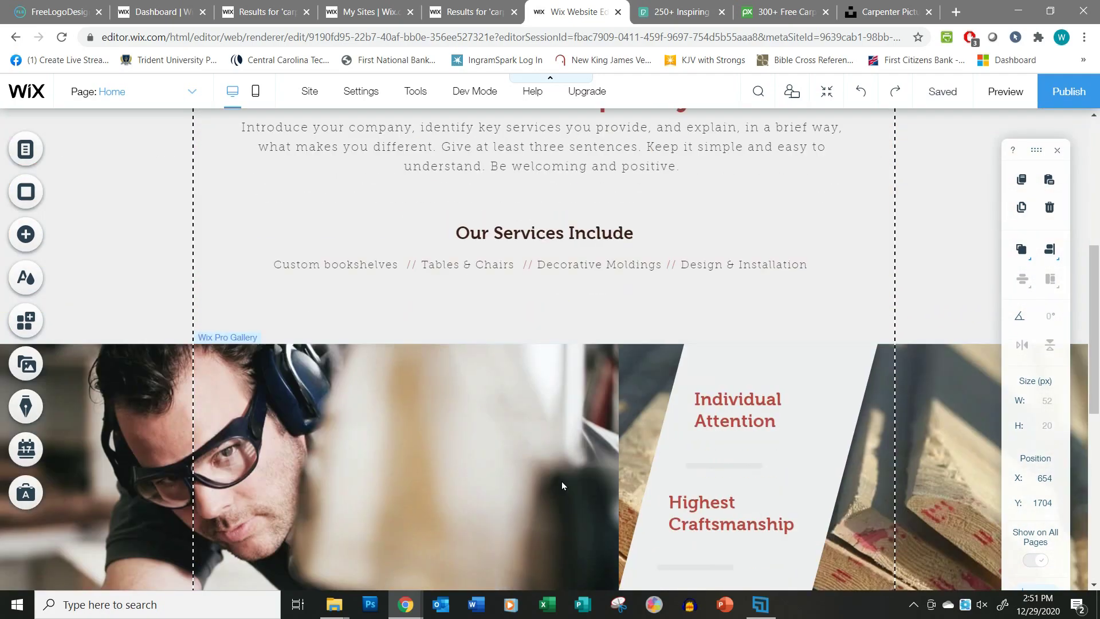
pyautogui.scroll(15, 561, 483)
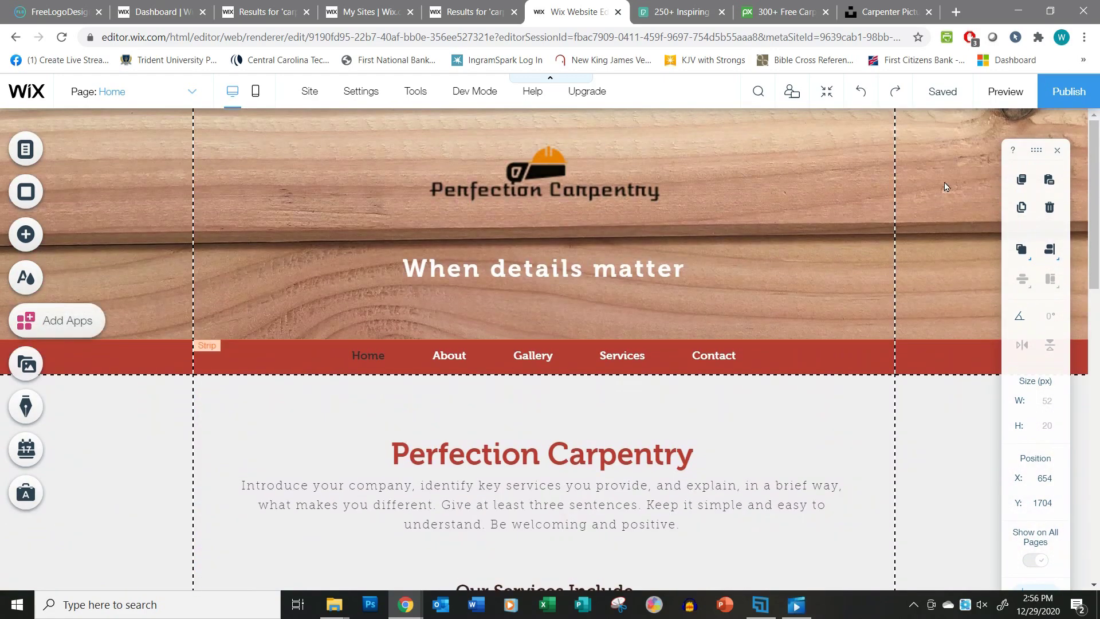
pyautogui.click(1067, 93)
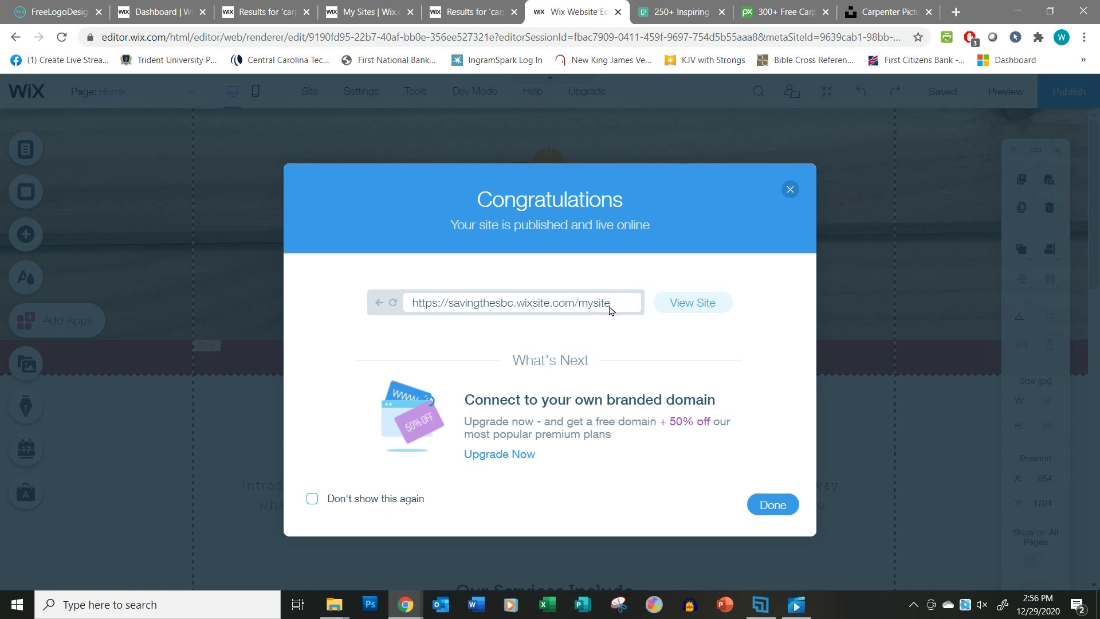
pyautogui.click(695, 308)
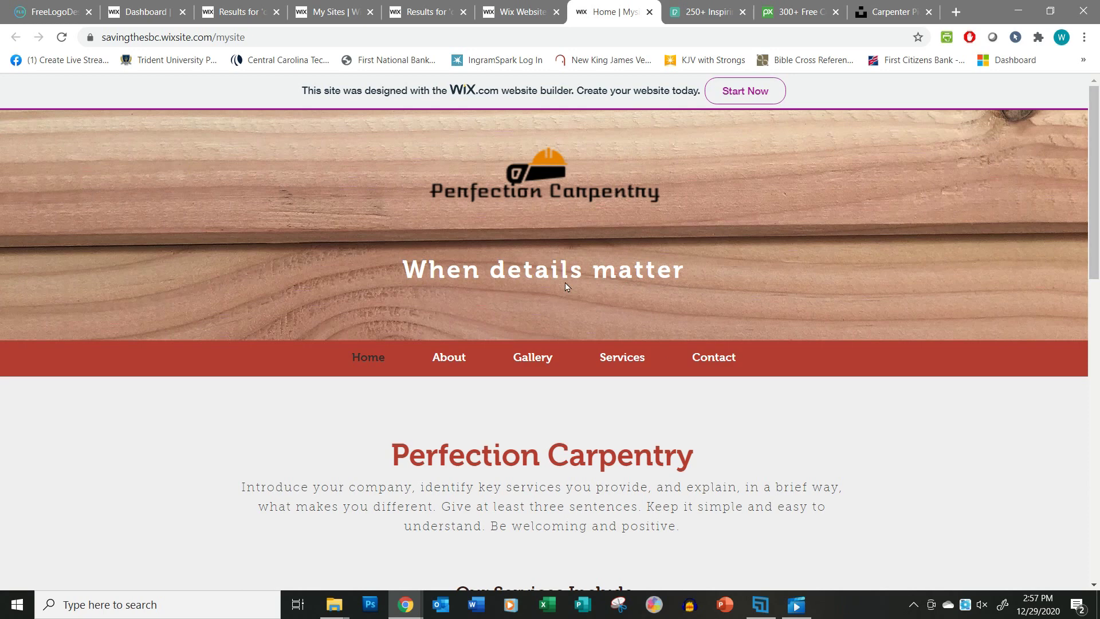
# Copy the published site's web address from the live home page
pyautogui.click(265, 38)
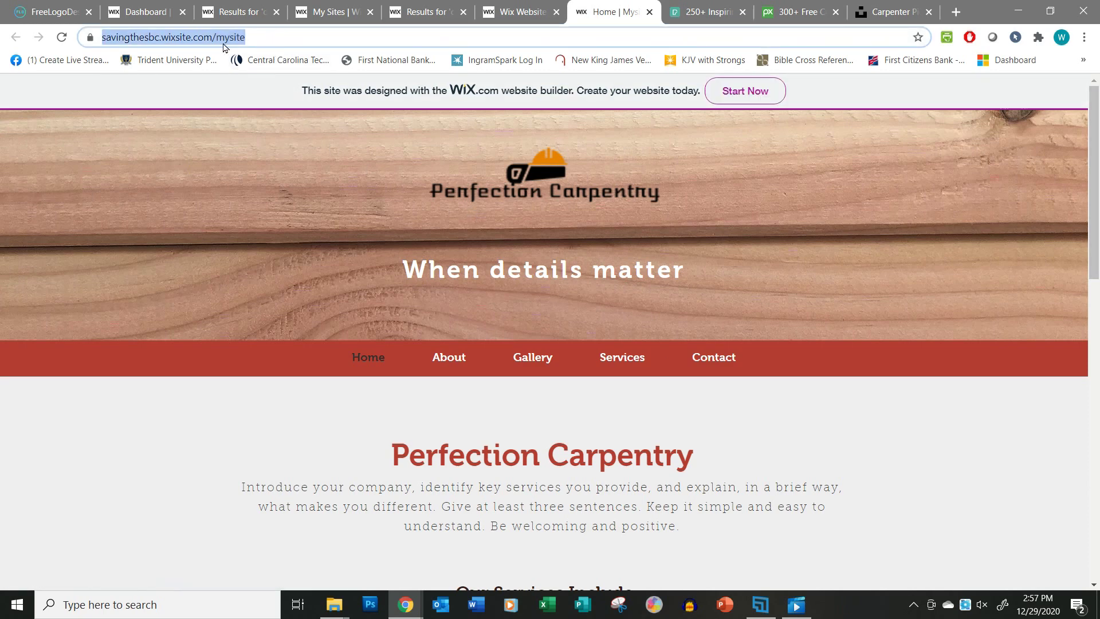
pyautogui.rightClick(200, 39)
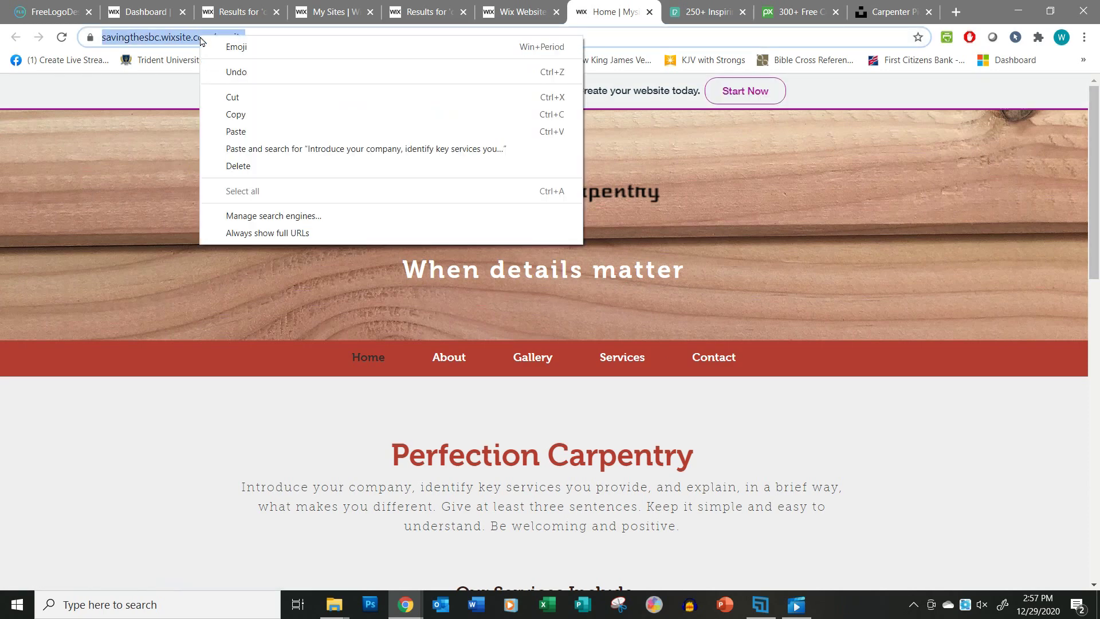
pyautogui.click(241, 115)
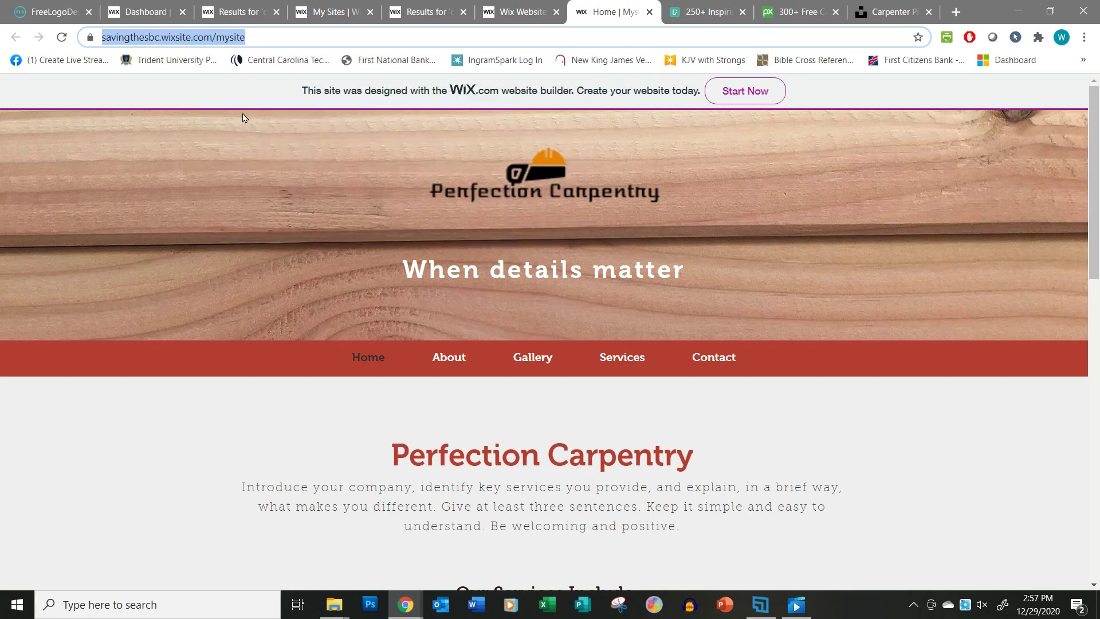